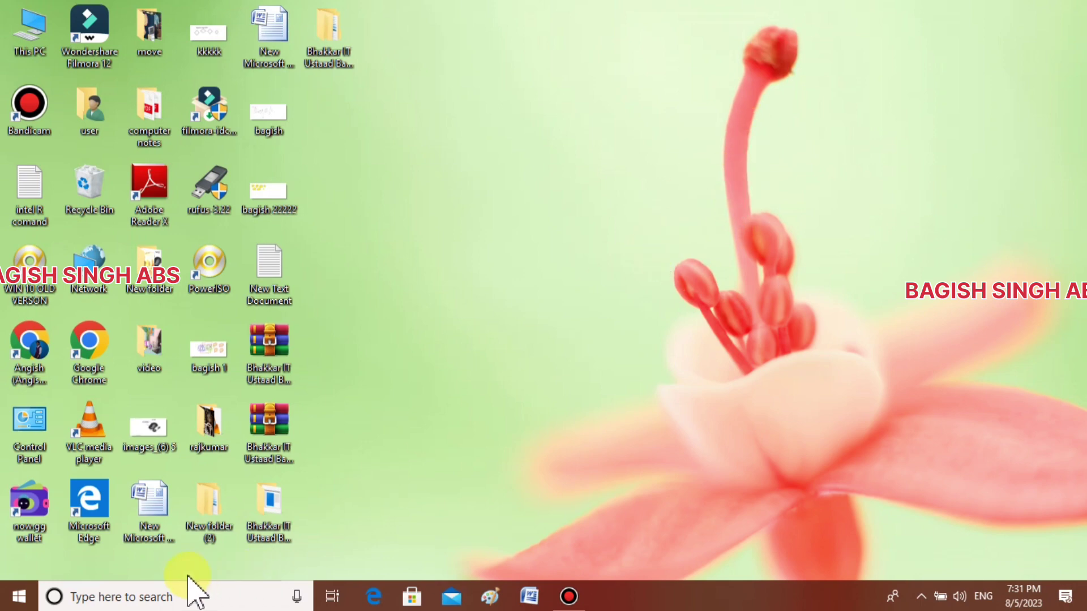
Search the Start menu for 'mic' and launch Microsoft Office Word 2007.
click(20, 597)
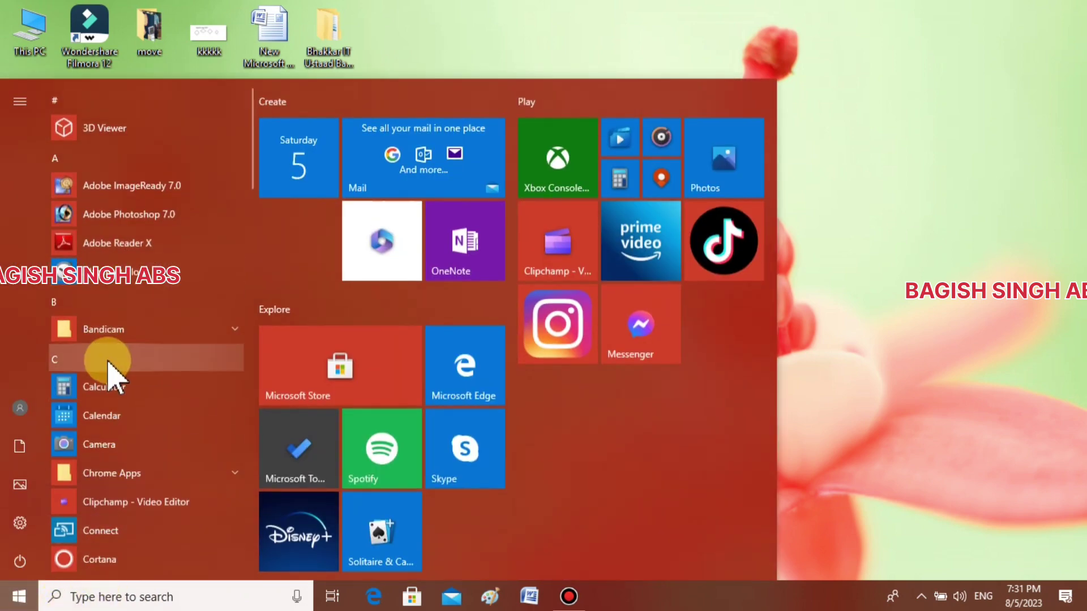
scroll(110, 369, down, 5)
scroll(116, 374, down, 5)
scroll(116, 374, down, 5)
scroll(116, 374, down, 5)
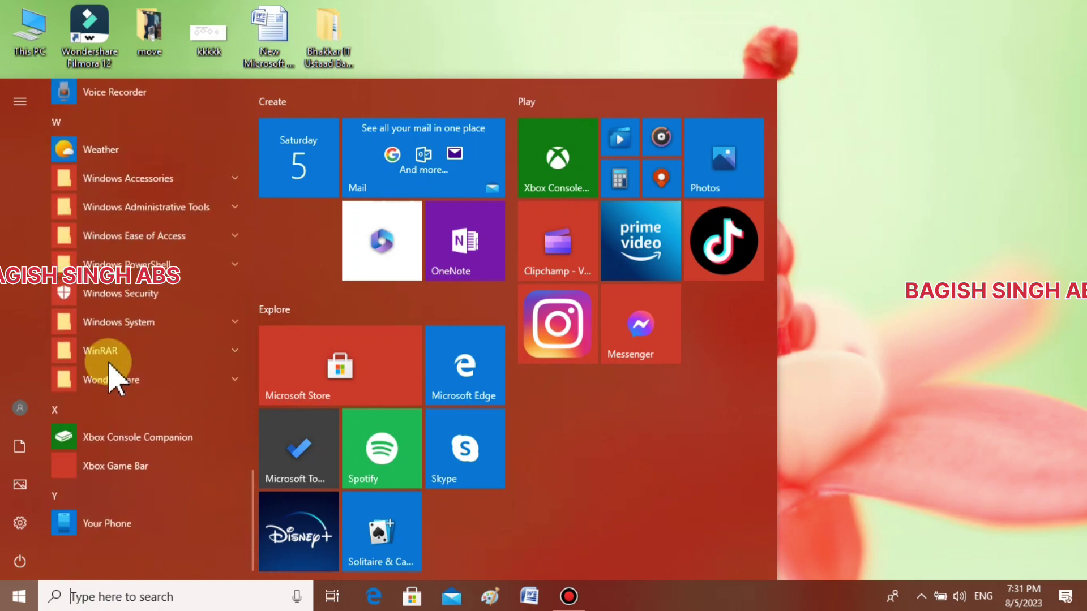
scroll(117, 377, up, 5)
scroll(116, 374, up, 5)
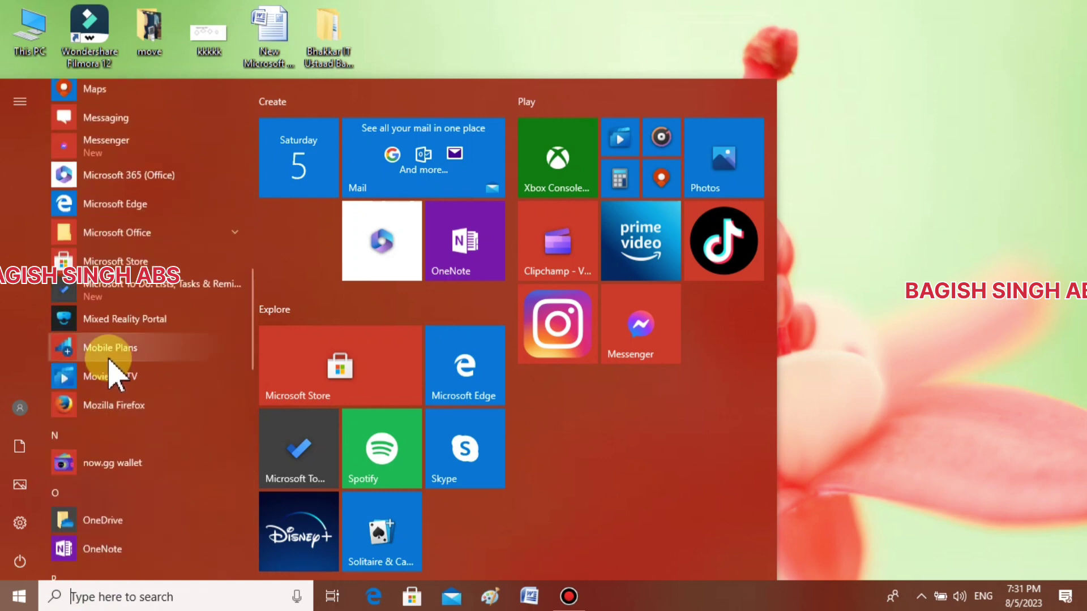
click(147, 598)
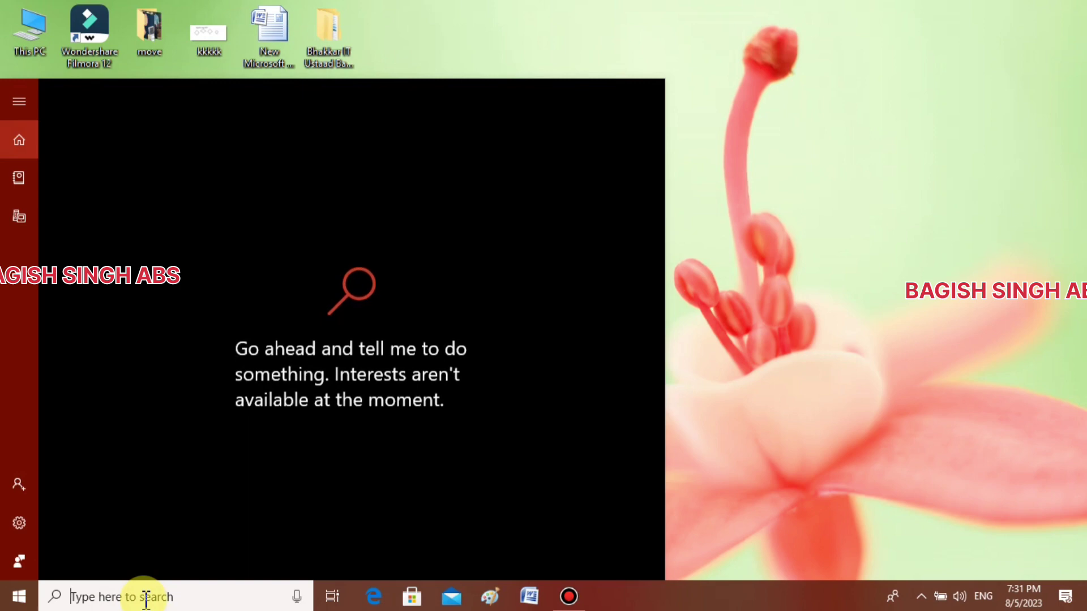
text(mi)
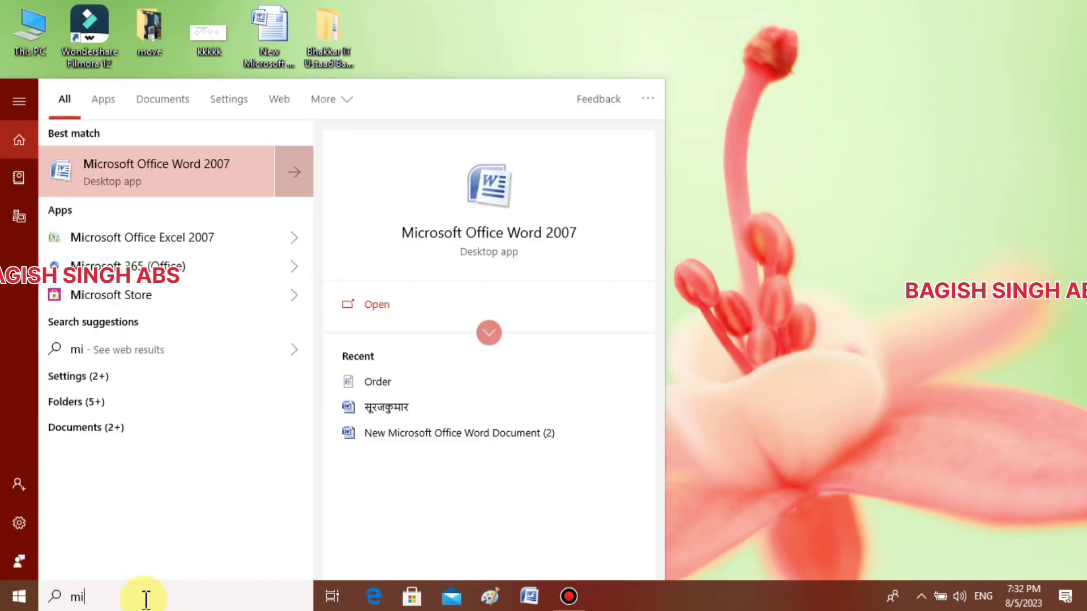
text(c)
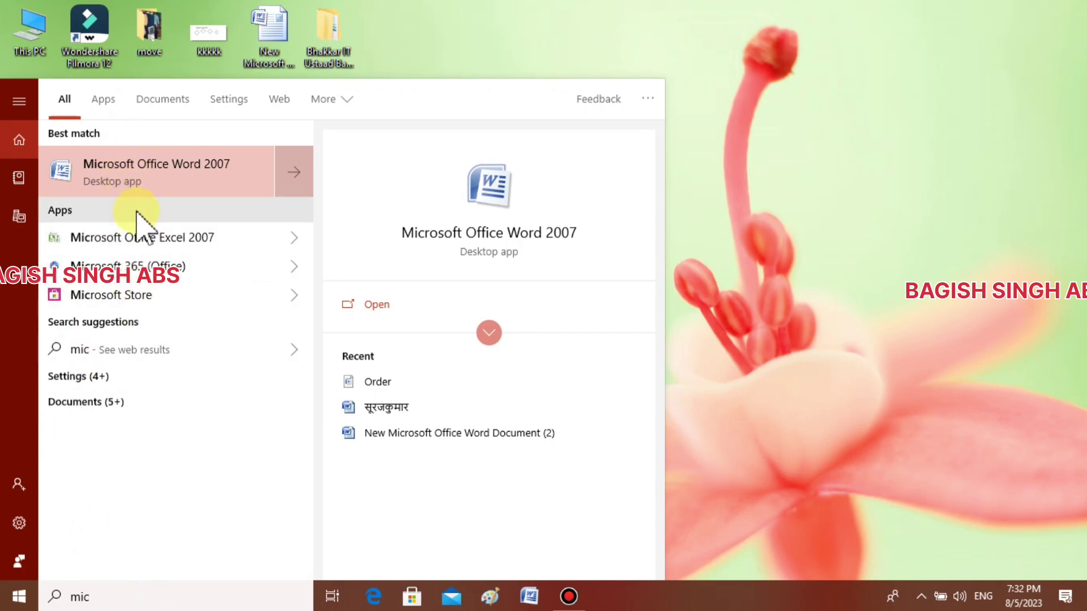
click(129, 172)
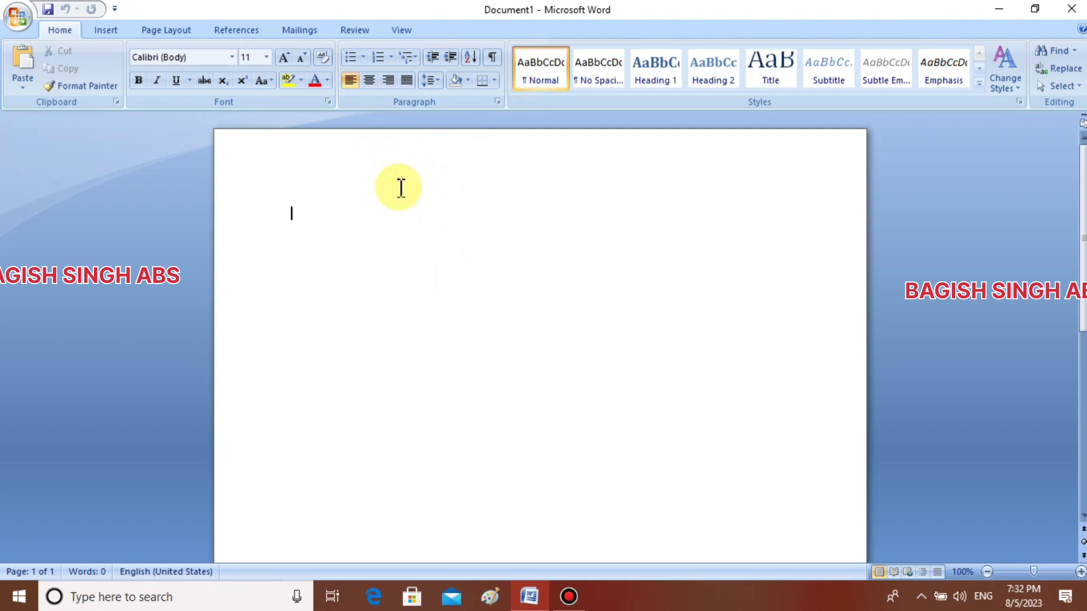
Set the blank document's font size to 48 points, trying 28 first.
click(266, 57)
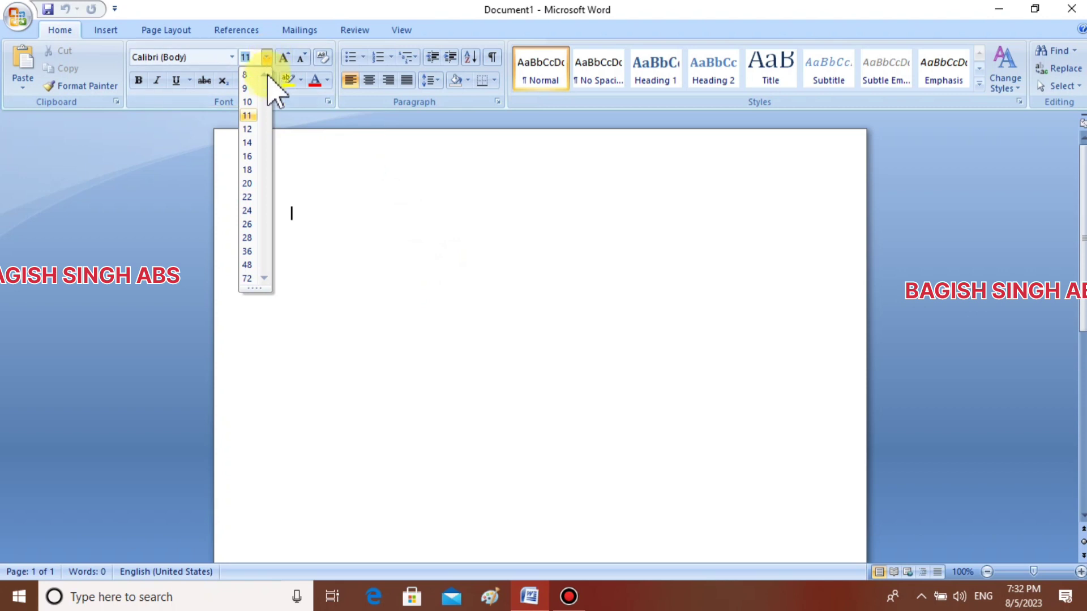
click(250, 237)
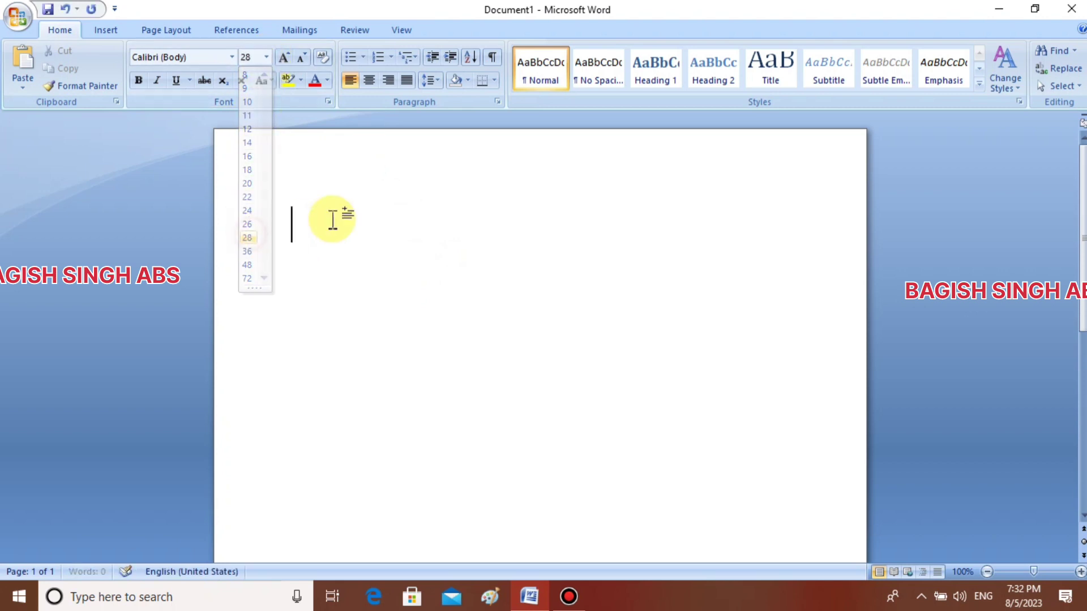
click(266, 57)
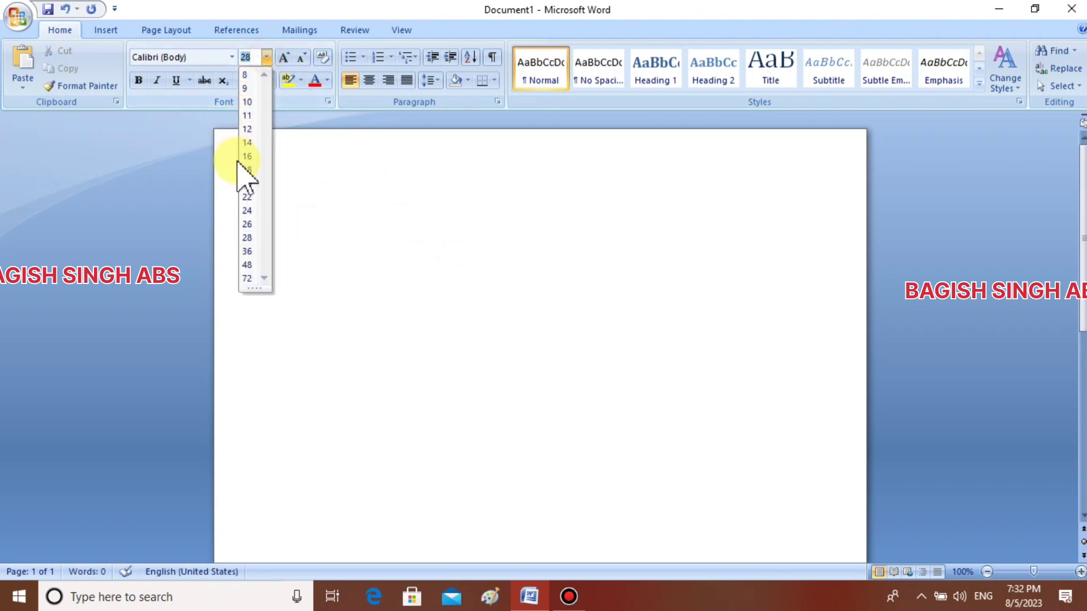
click(247, 264)
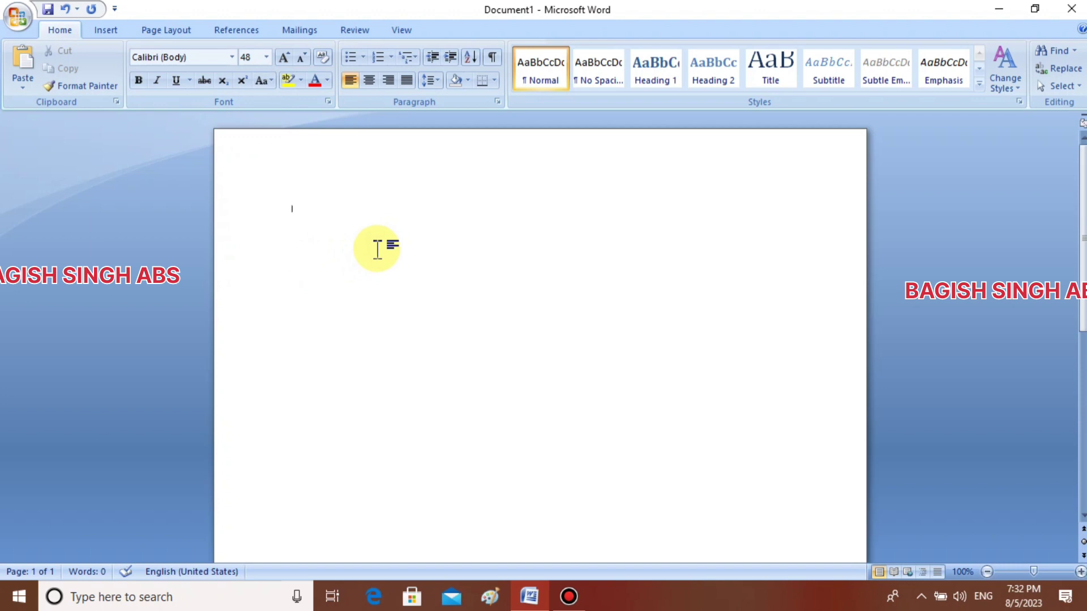
Generate sample paragraphs with =rand() and scroll through the result.
text(=ra)
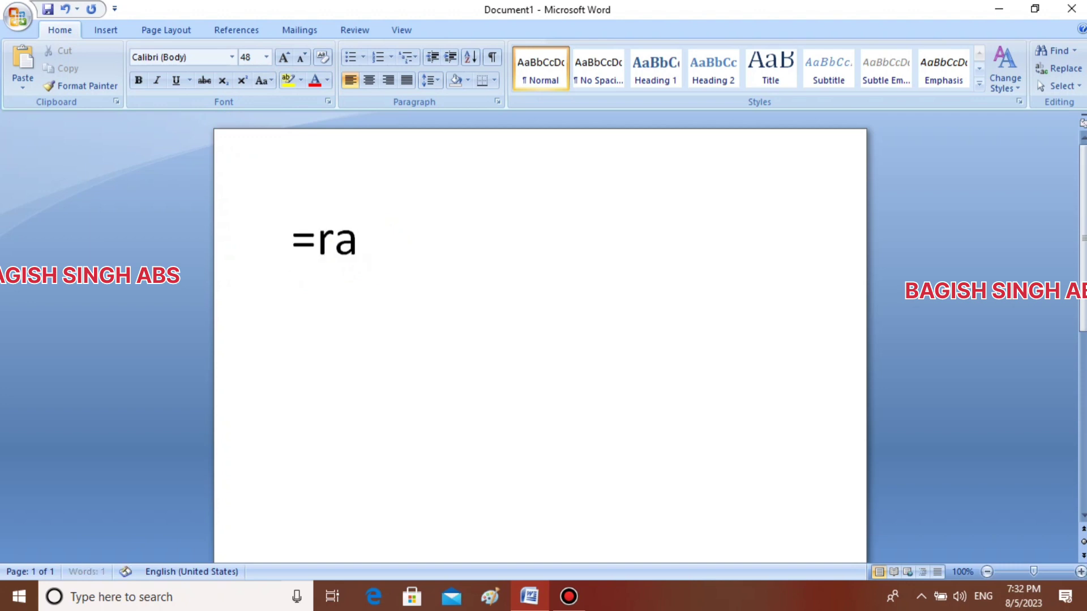
text(nd)
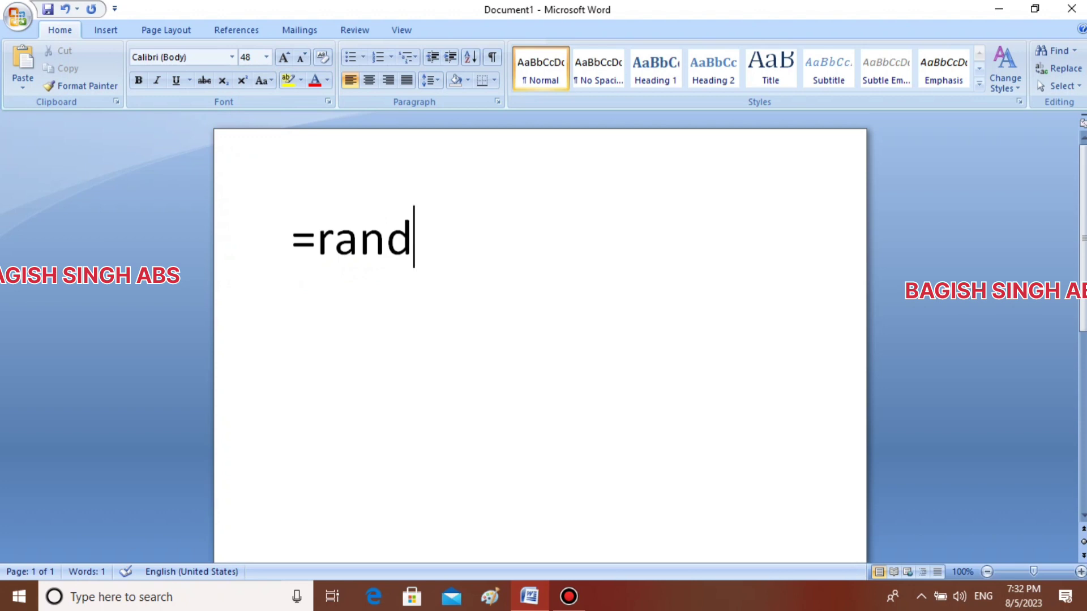
text(())
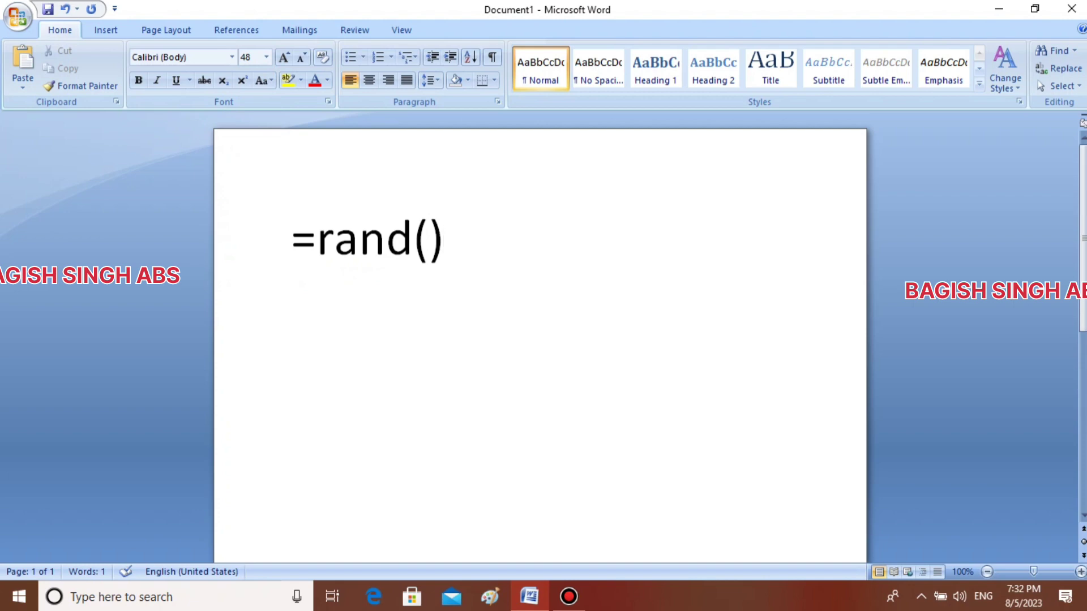
key(Return)
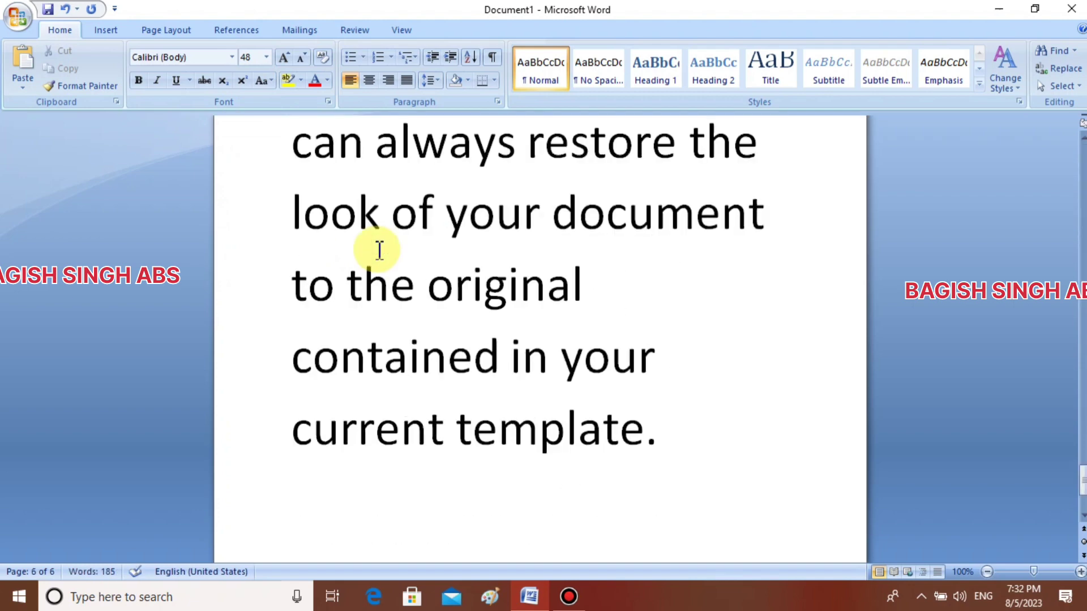
scroll(374, 263, up, 5)
scroll(375, 263, up, 3)
scroll(375, 263, up, 3)
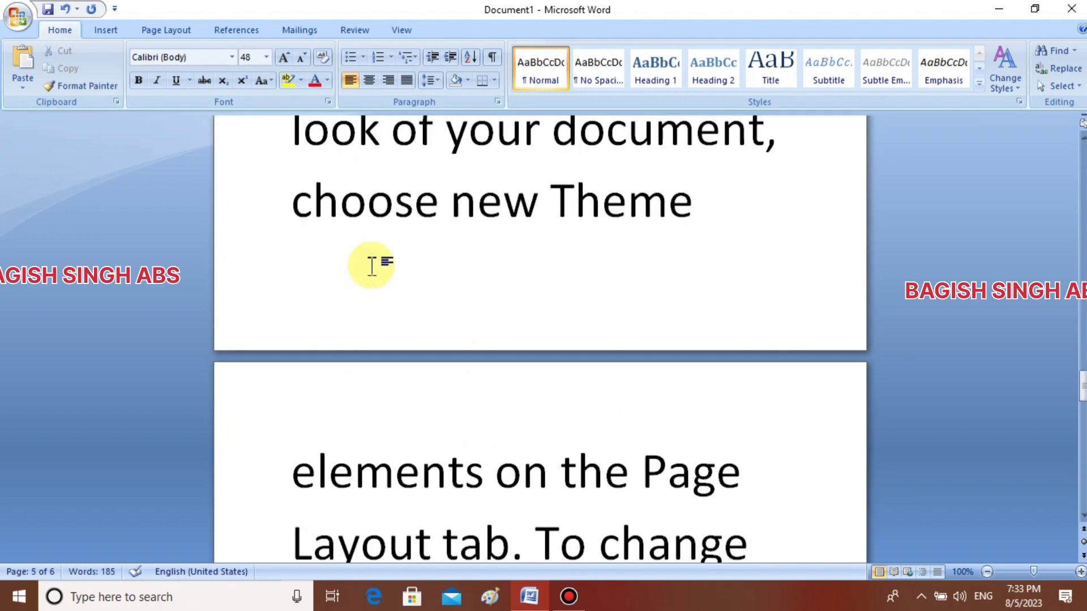
scroll(375, 263, up, 3)
scroll(374, 267, up, 1)
scroll(373, 267, down, 3)
scroll(374, 267, down, 3)
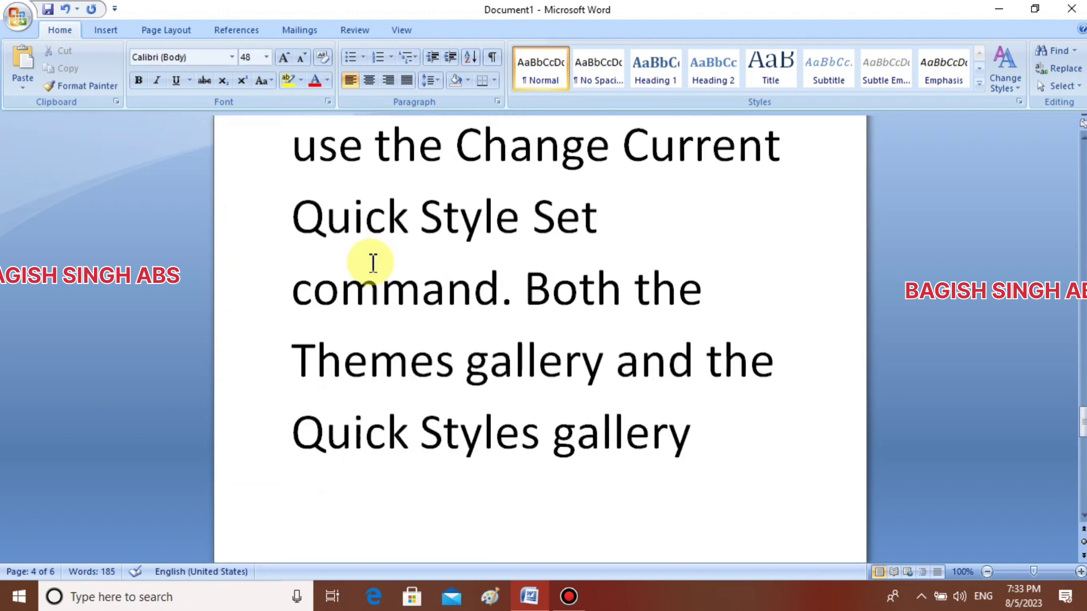
scroll(374, 267, down, 3)
scroll(373, 261, down, 1)
scroll(373, 260, up, 1)
Delete the letter 't' from 'contained', then select all the text.
click(370, 255)
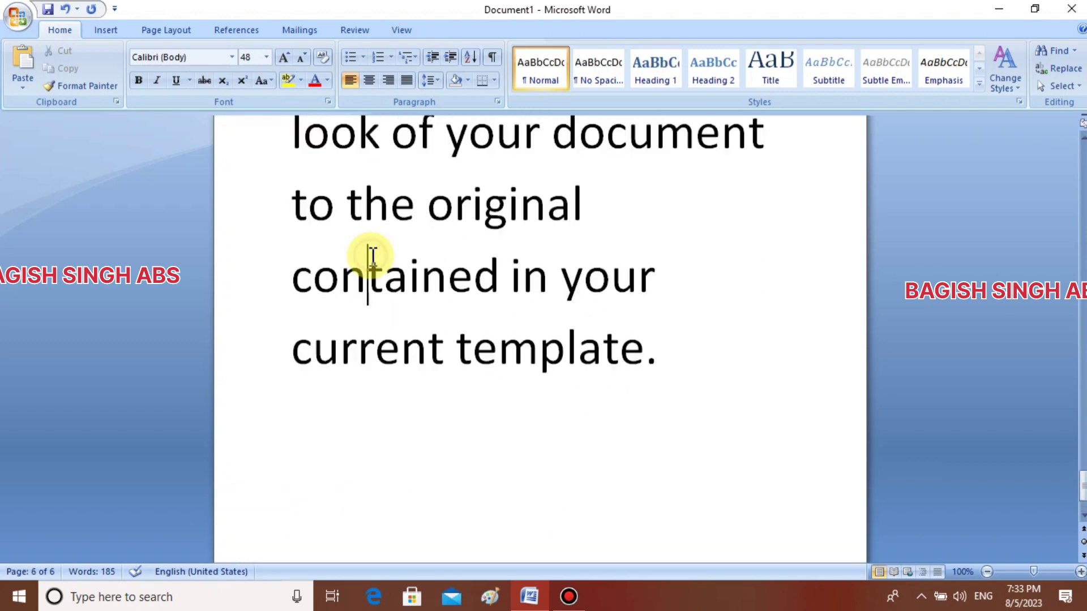
key(BackSpace)
scroll(373, 256, up, 3)
scroll(372, 255, up, 3)
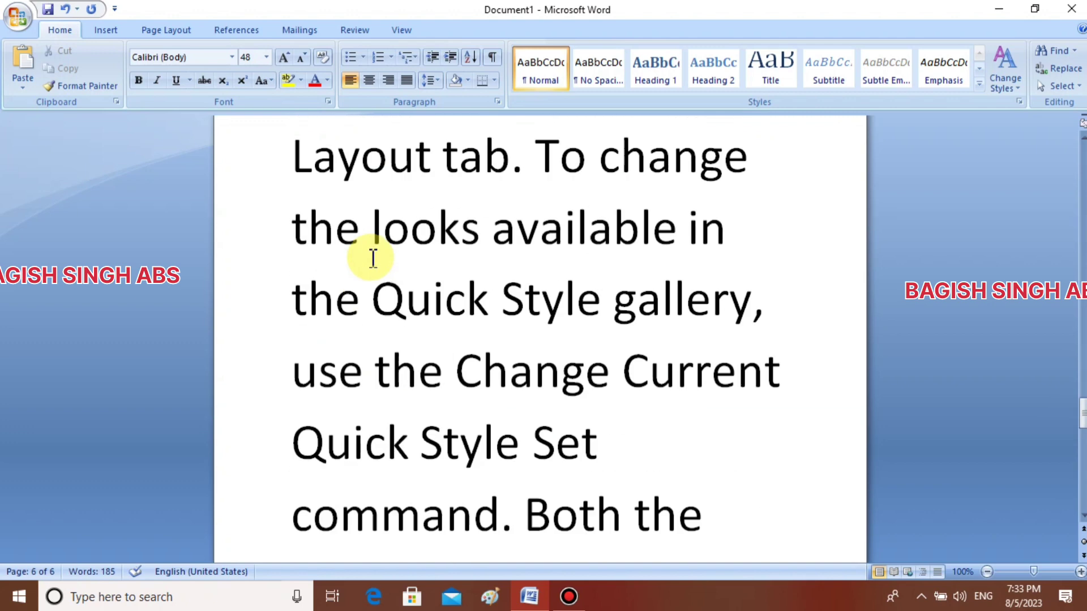
scroll(371, 254, up, 3)
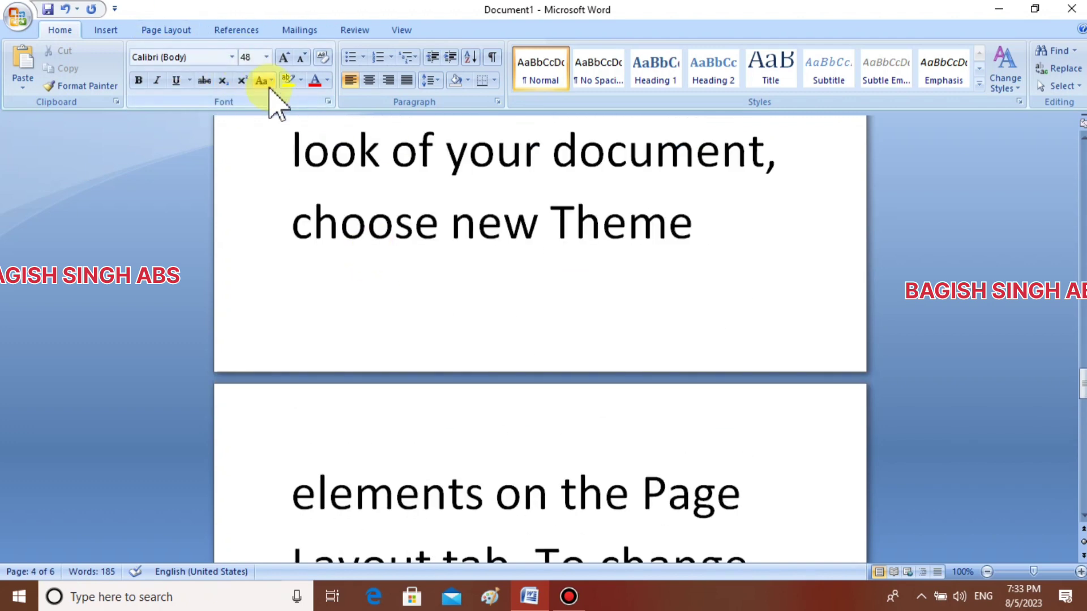
key(ctrl+a)
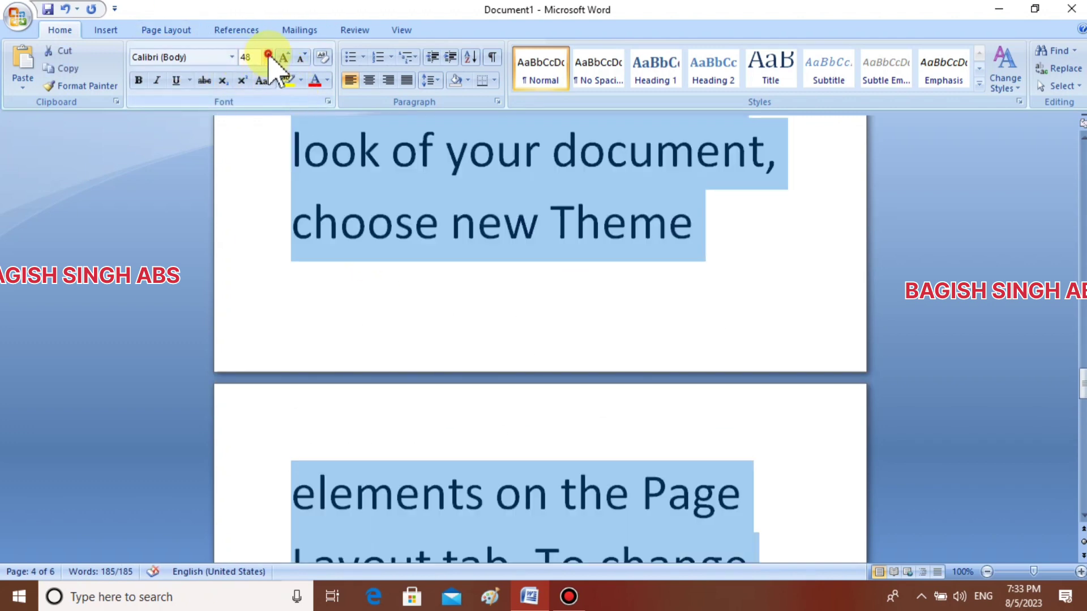
Shrink all the selected text to 16 points.
click(266, 58)
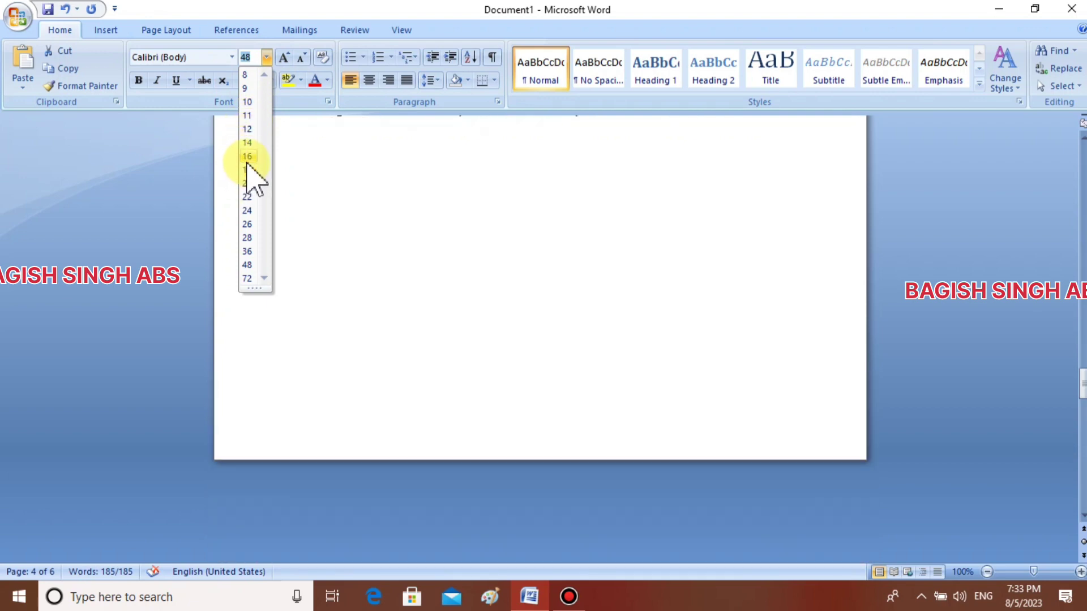
click(247, 156)
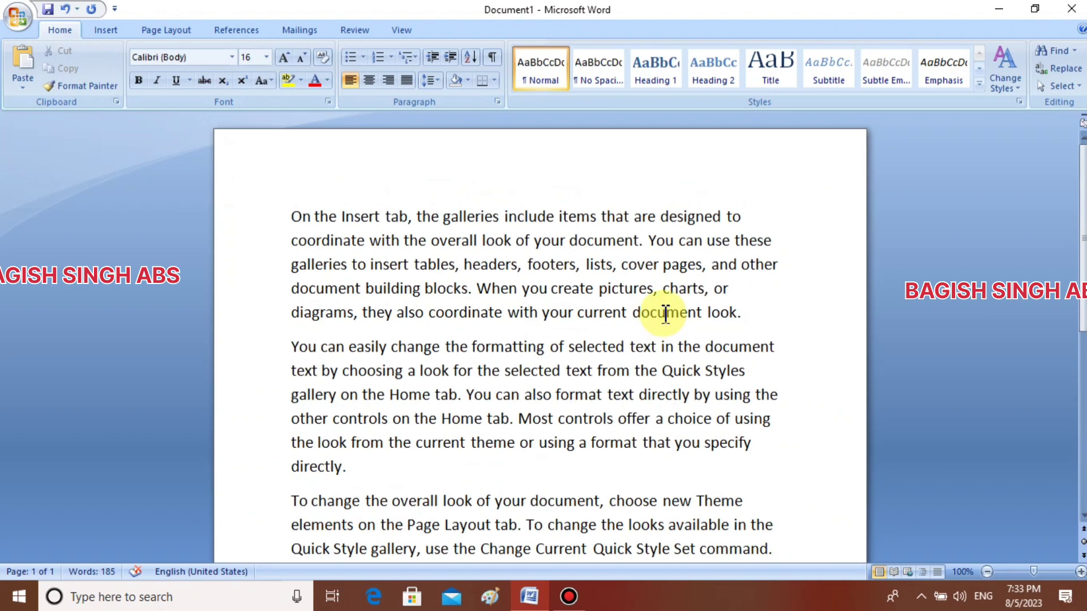
scroll(665, 314, down, 2)
scroll(665, 314, up, 2)
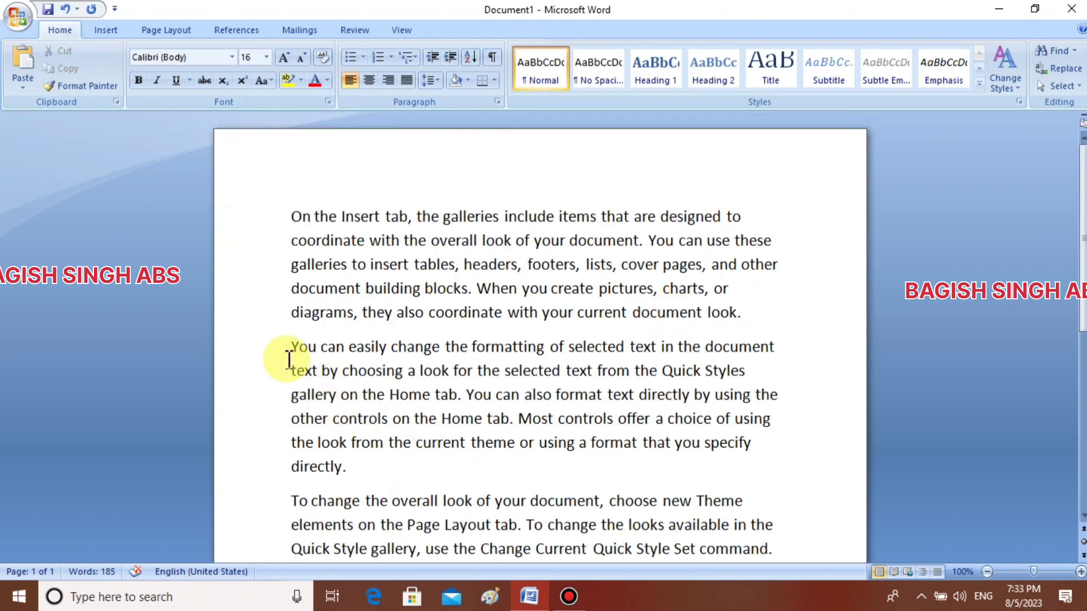
Delete everything after the first paragraph and place the cursor before 'On'.
drag(289, 347, 623, 473)
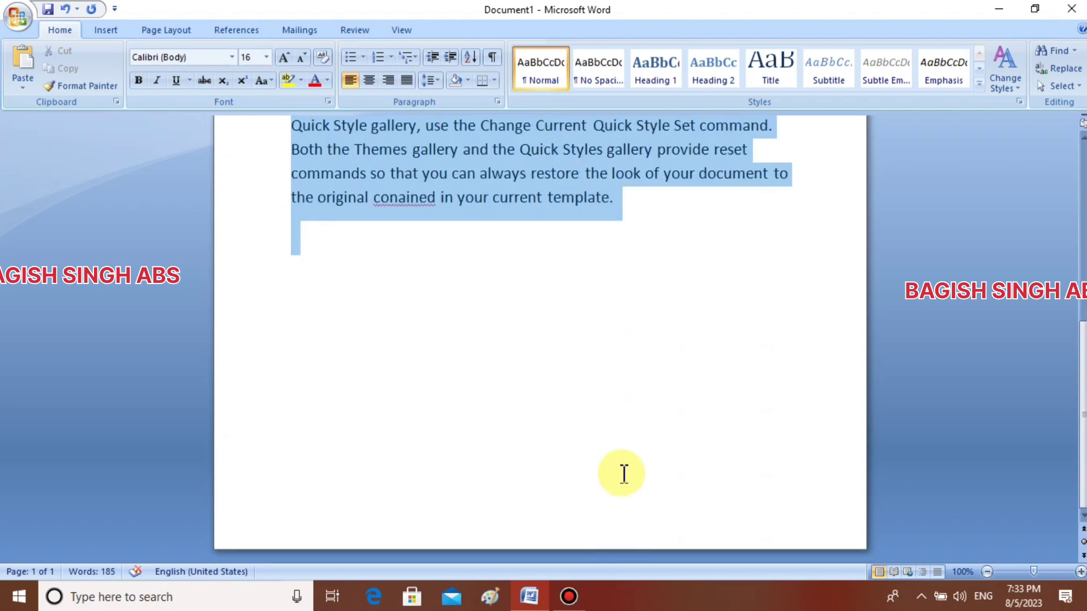
key(Delete)
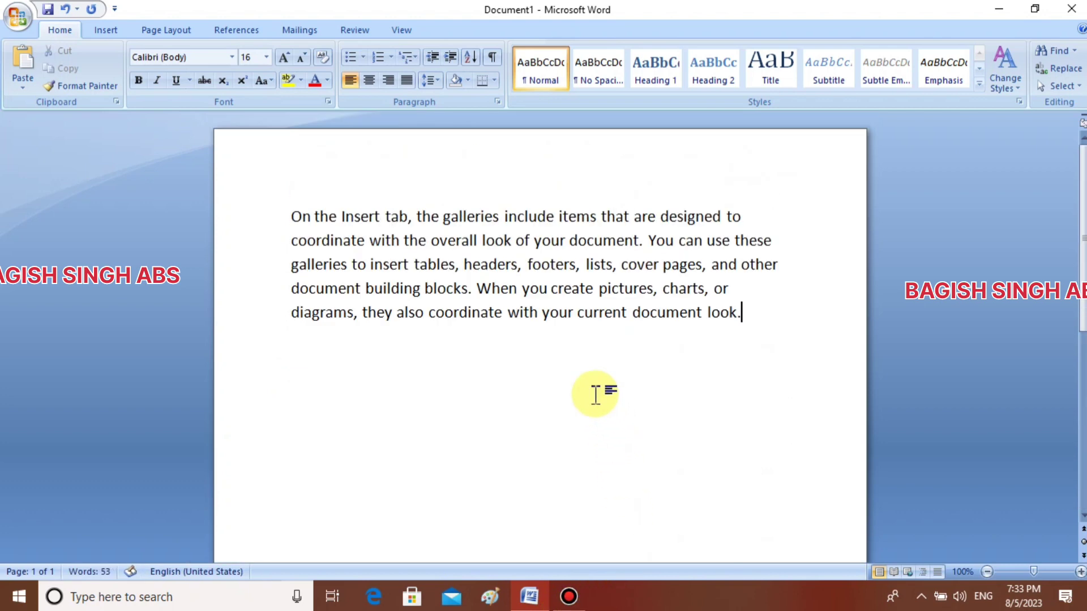
click(413, 184)
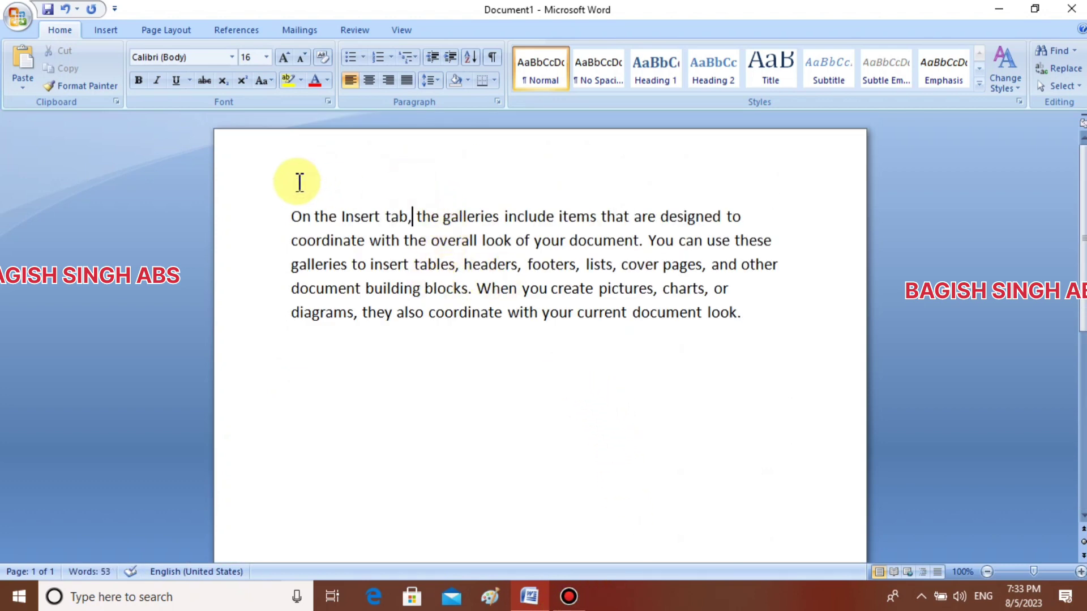
click(290, 205)
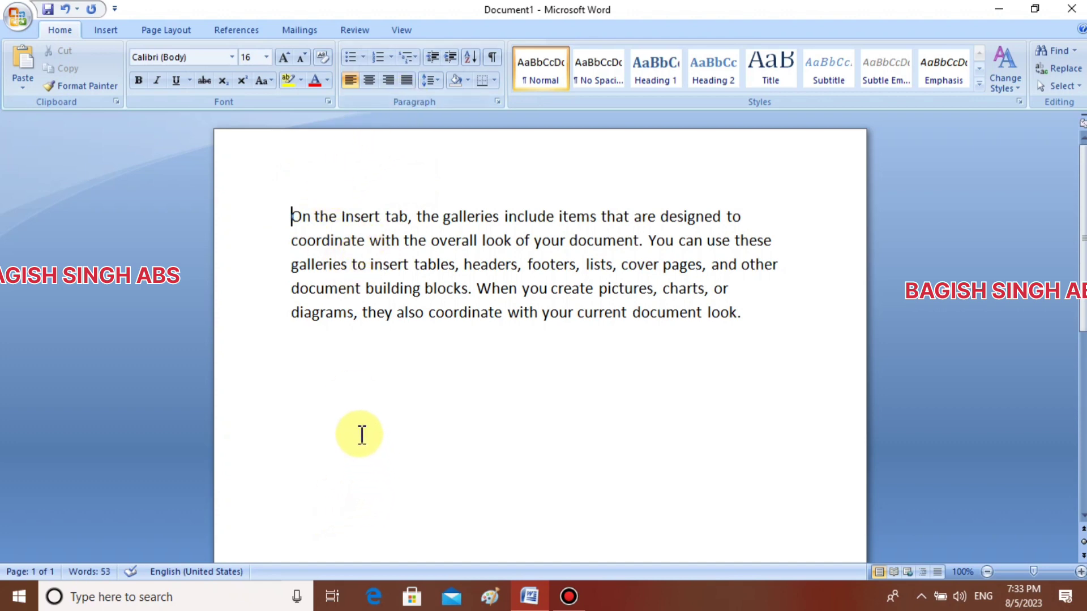
Select the whole body paragraph and change its font size to 24.
click(613, 401)
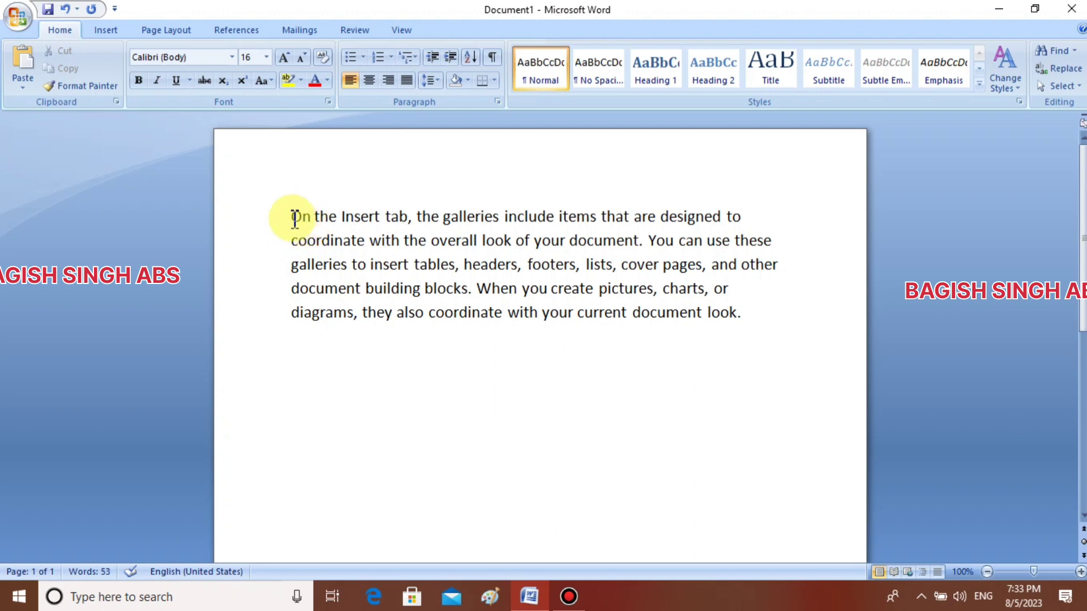
mouse_move(292, 217)
mouse_down()
mouse_move(378, 314)
mouse_move(736, 316)
mouse_up()
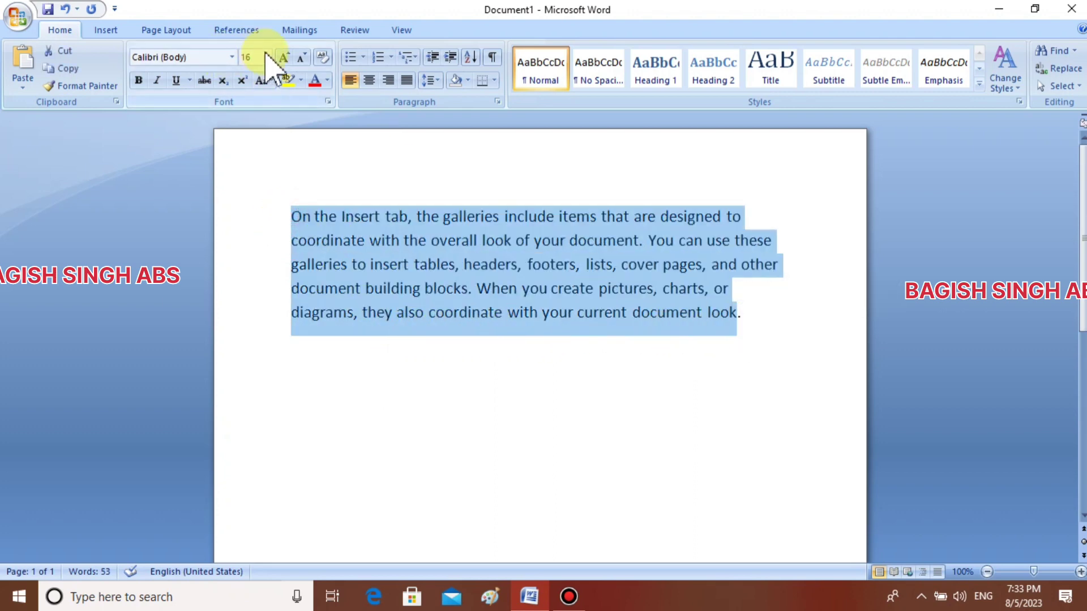
click(266, 57)
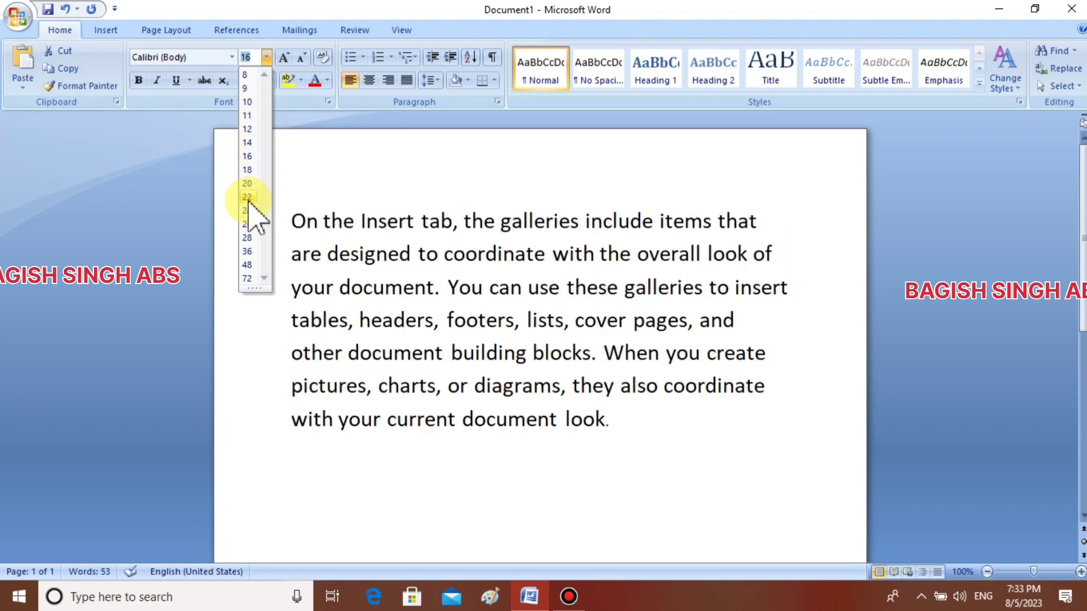
click(250, 210)
click(435, 161)
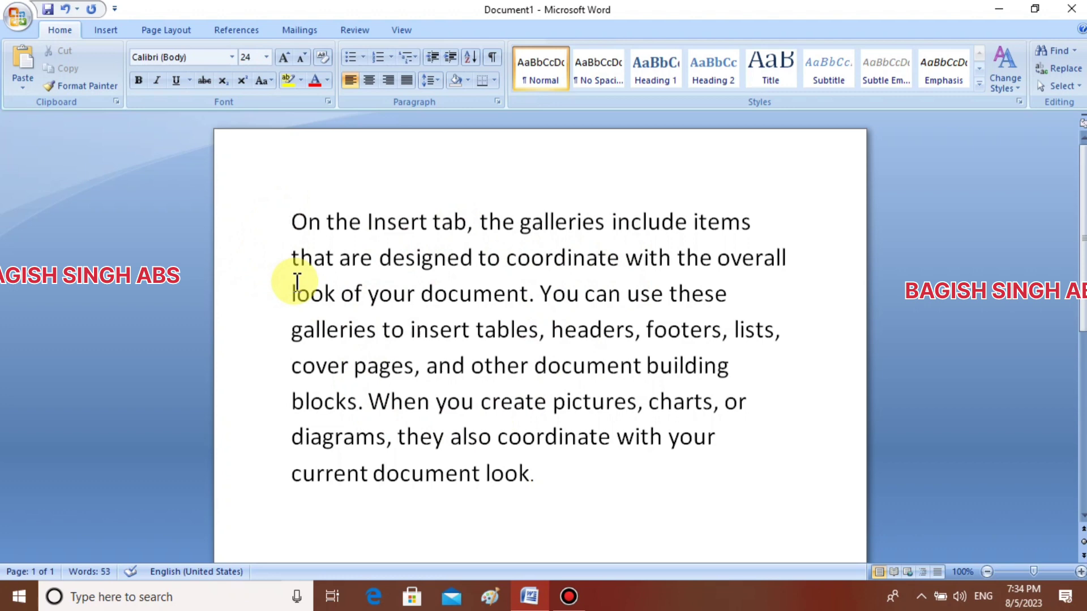
Insert blank lines above the paragraph and delete 'look.' from its last sentence.
key(Return)
key(Return)
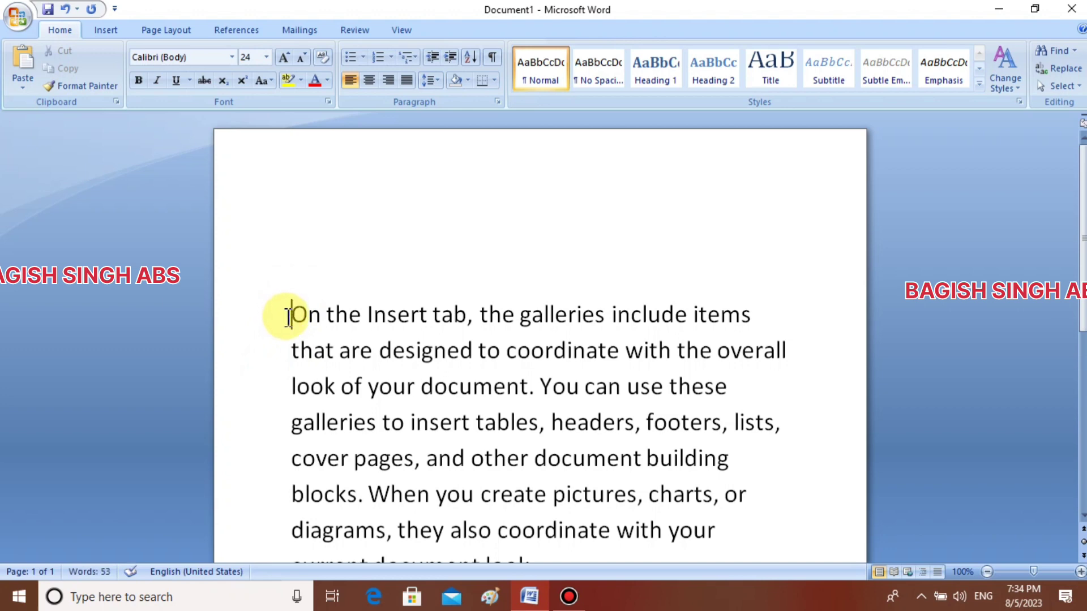
scroll(288, 320, down, 1)
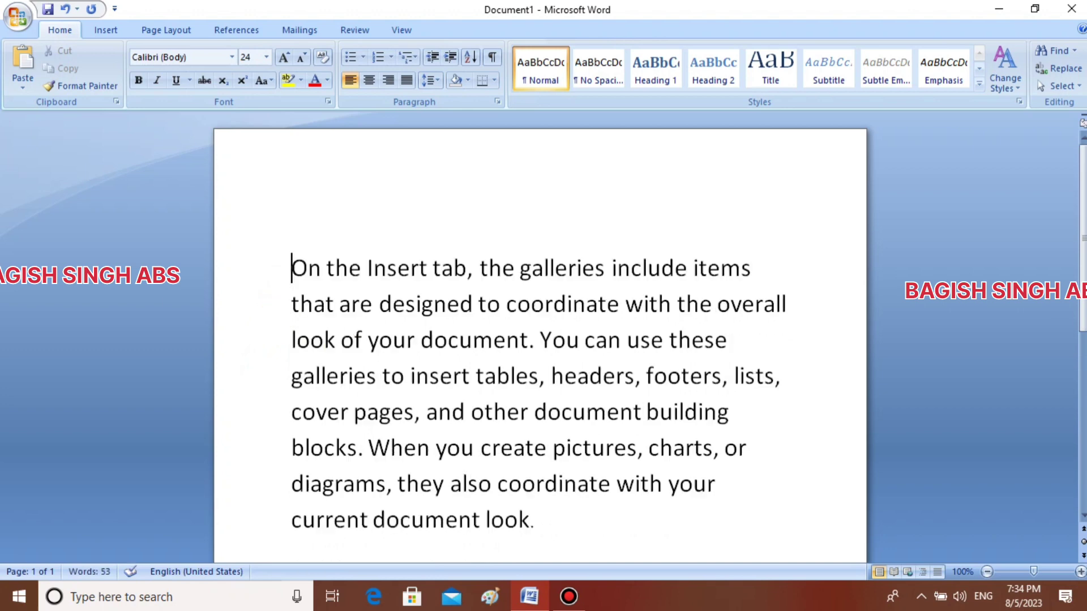
scroll(288, 320, down, 1)
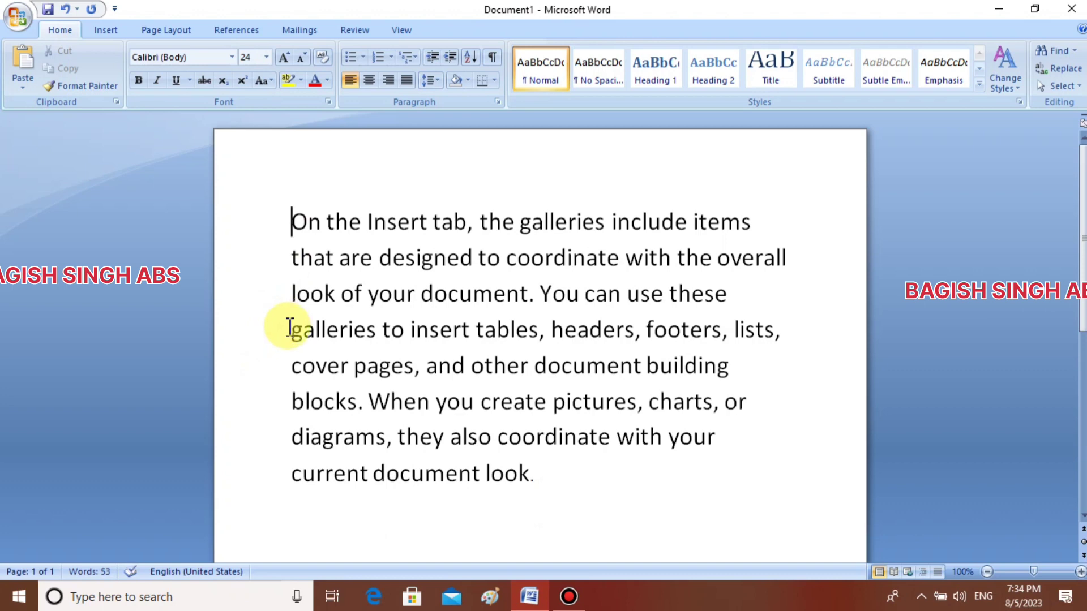
scroll(288, 327, up, 1)
scroll(289, 327, up, 1)
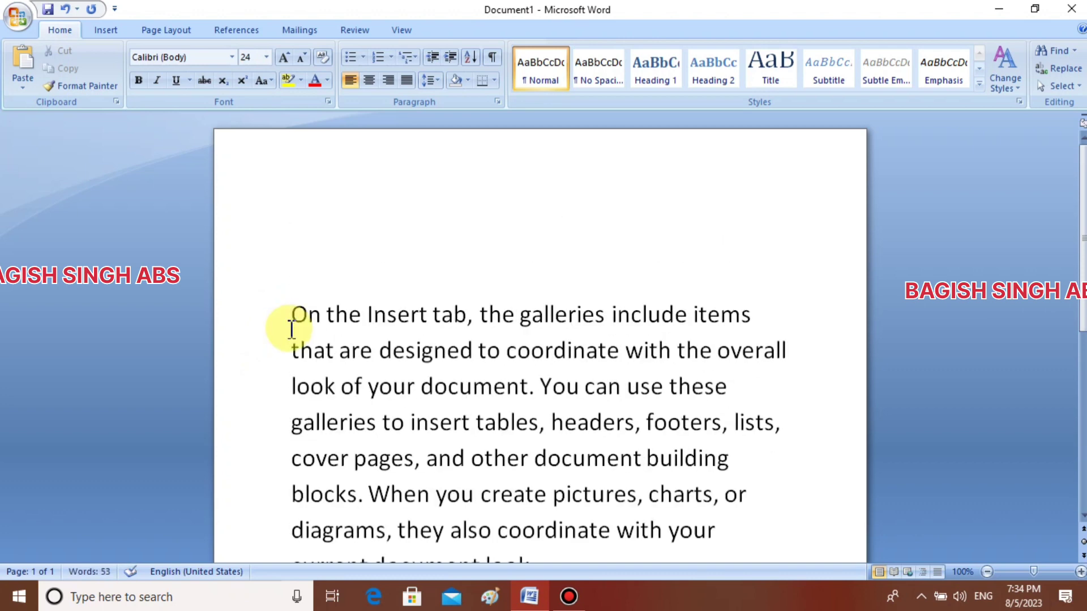
scroll(498, 311, down, 4)
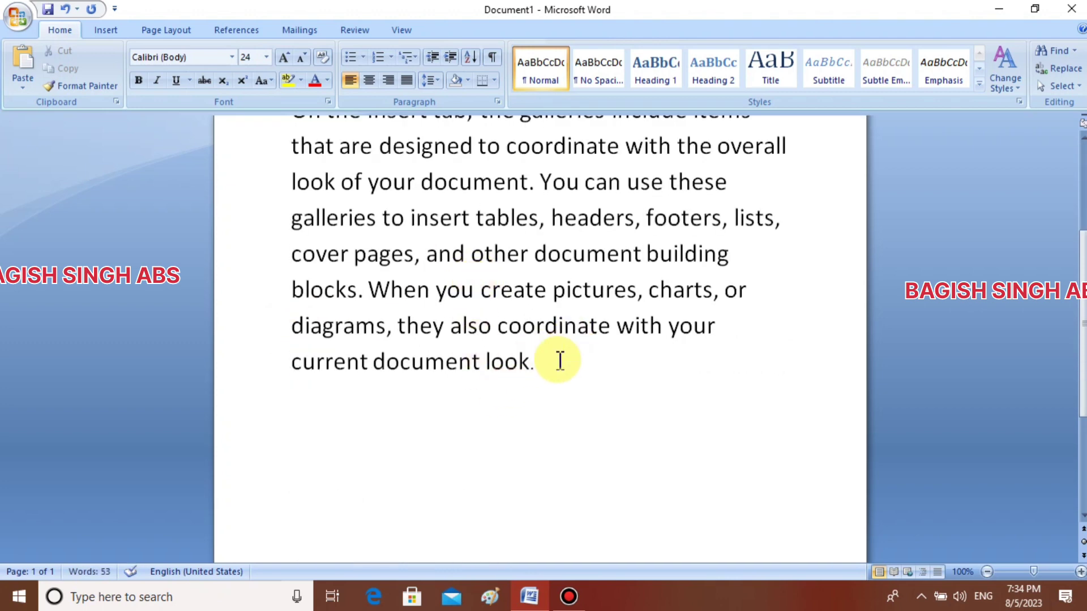
click(542, 368)
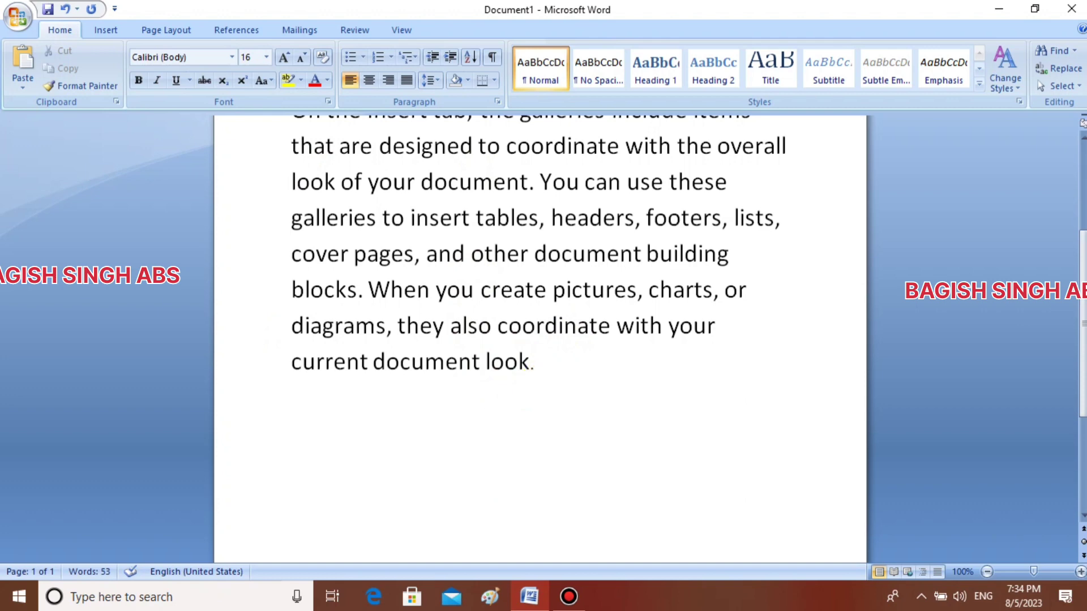
key(BackSpace)
key(BackSpace)
key(BackSpace)
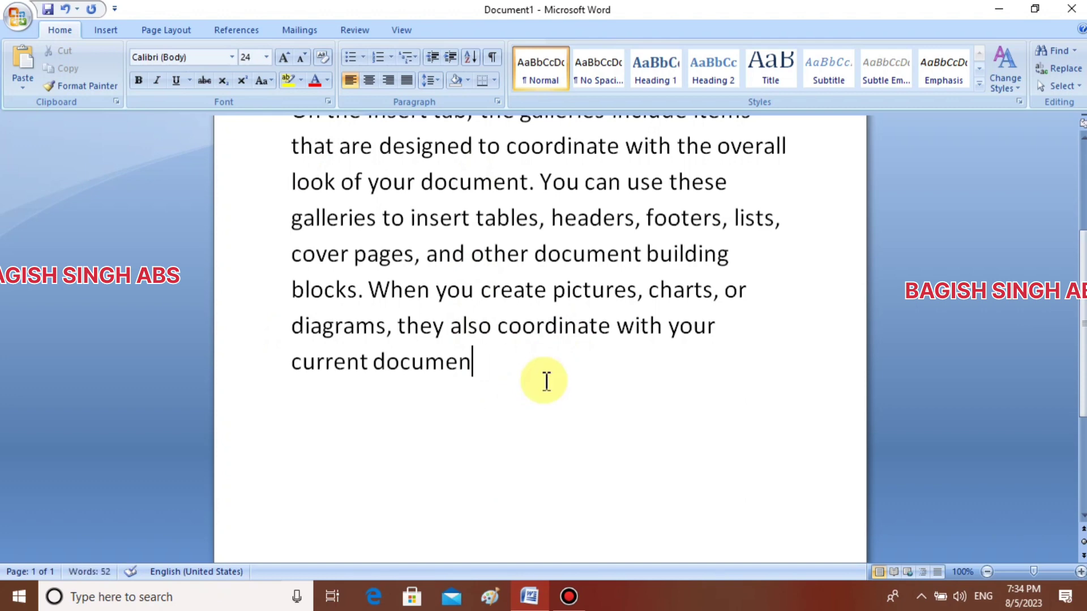
Trim the extra blank lines, restore the final 't', and add a line below the paragraph.
scroll(549, 381, up, 3)
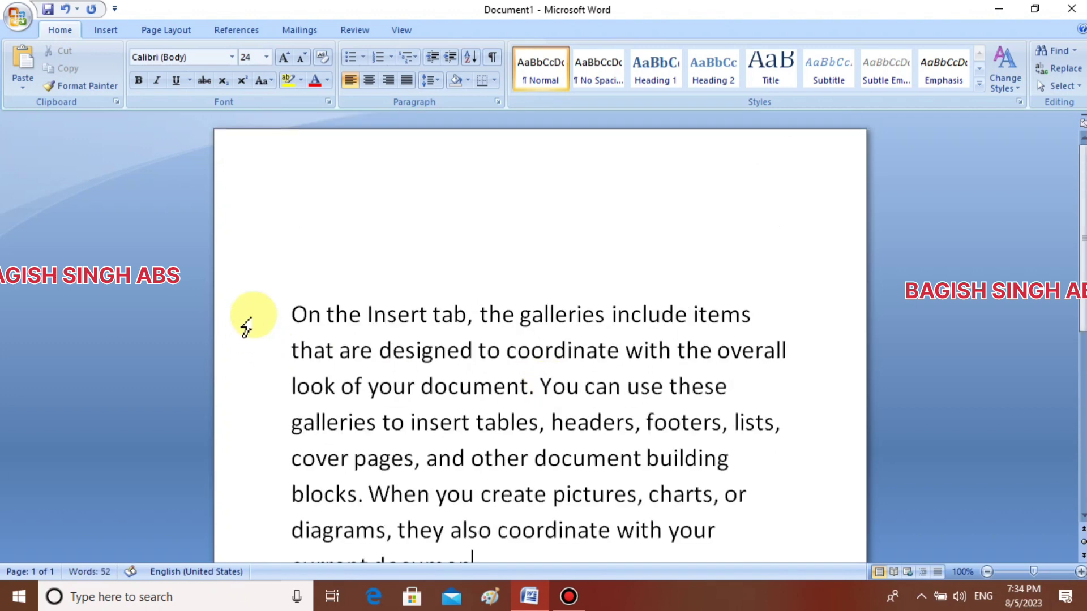
click(292, 313)
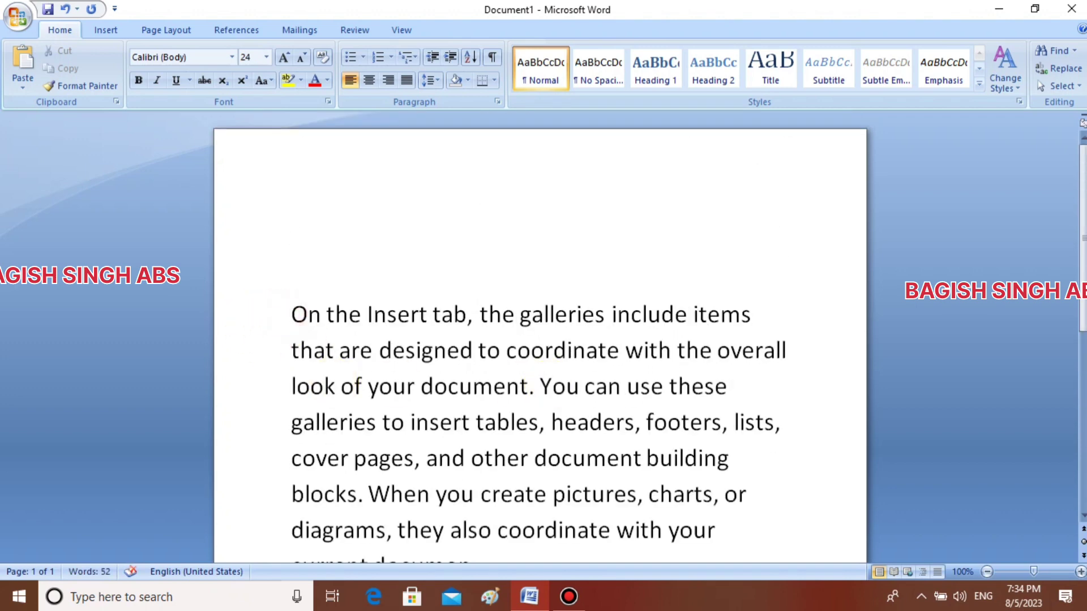
key(BackSpace)
key(BackSpace)
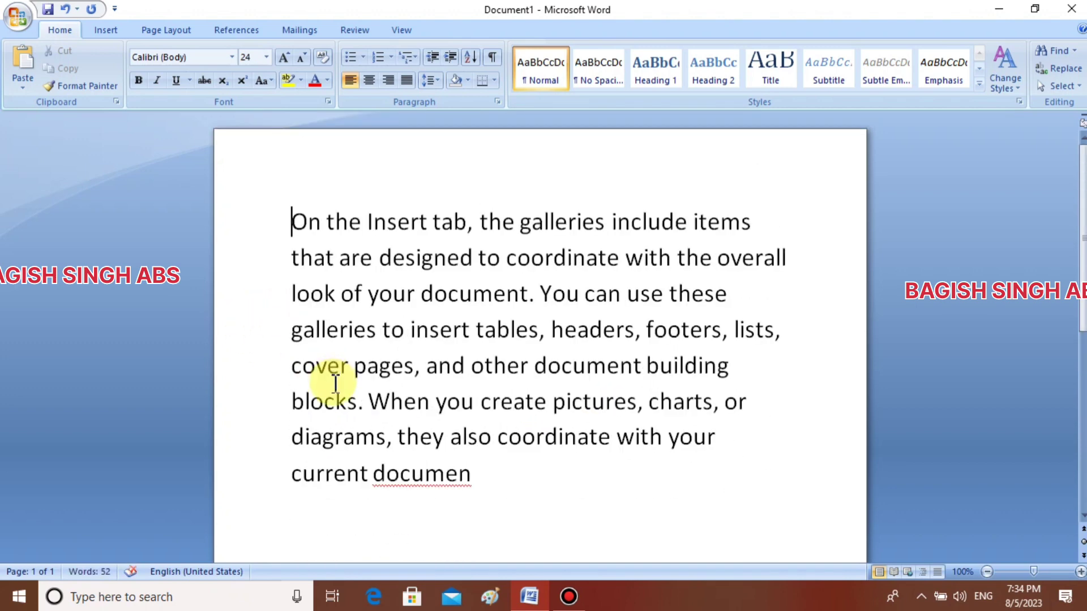
scroll(382, 404, down, 3)
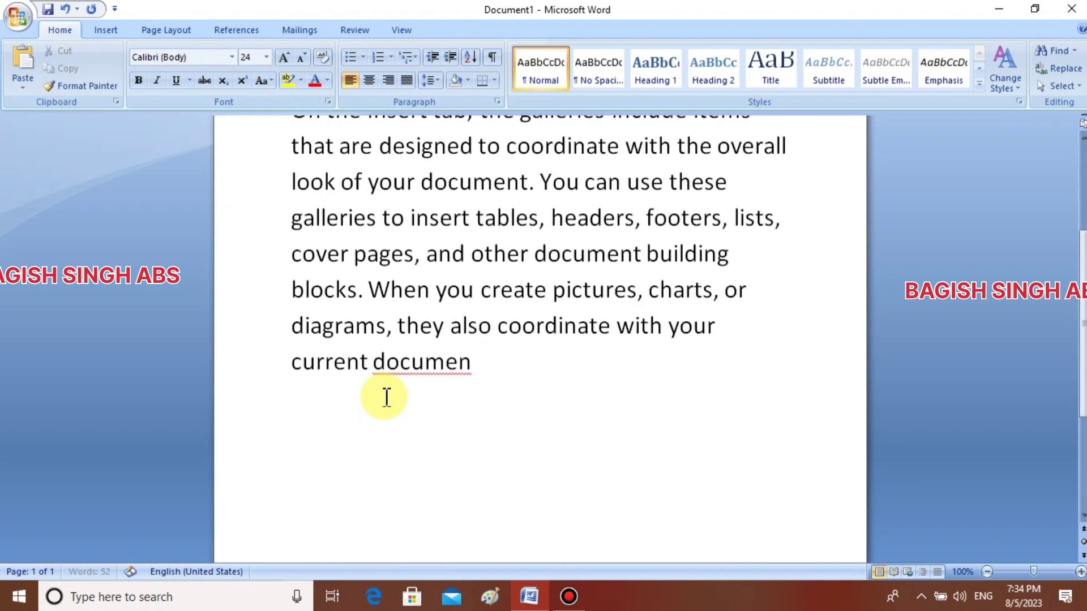
click(479, 364)
key(Delete)
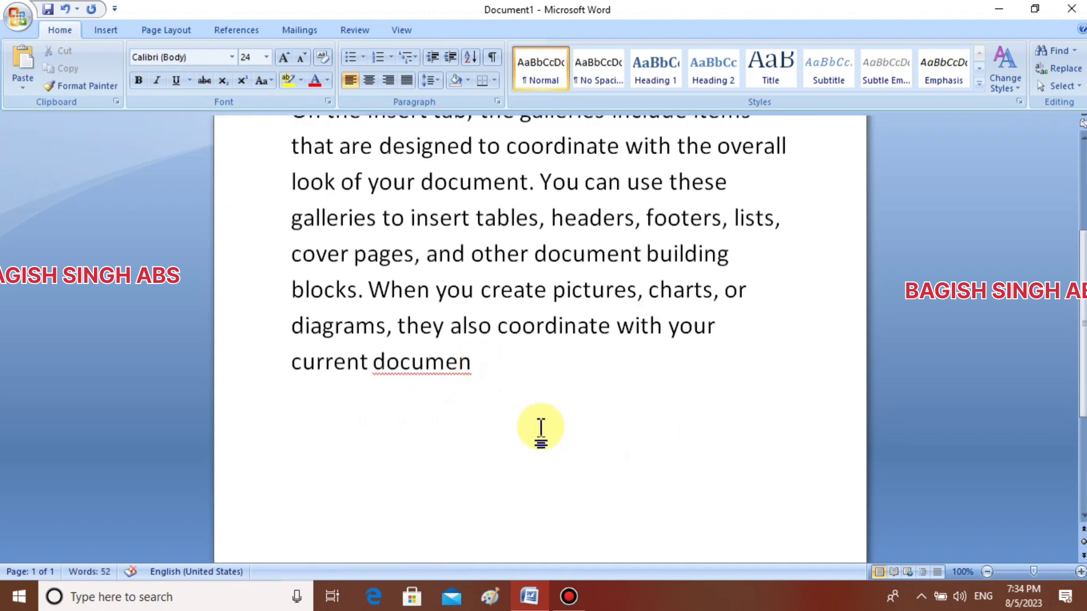
text(t)
key(Return)
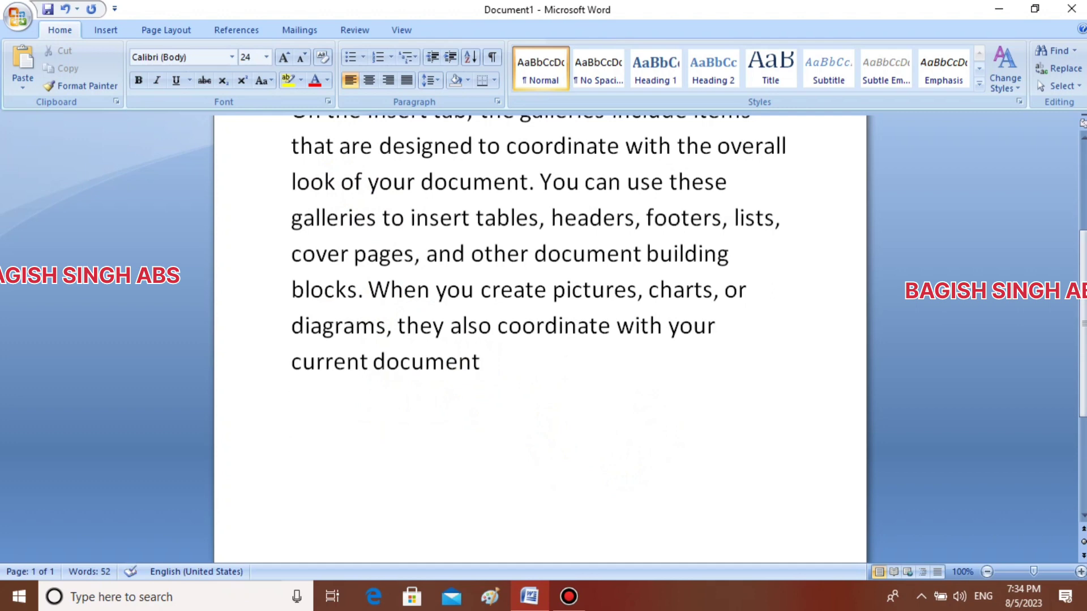
scroll(511, 412, up, 3)
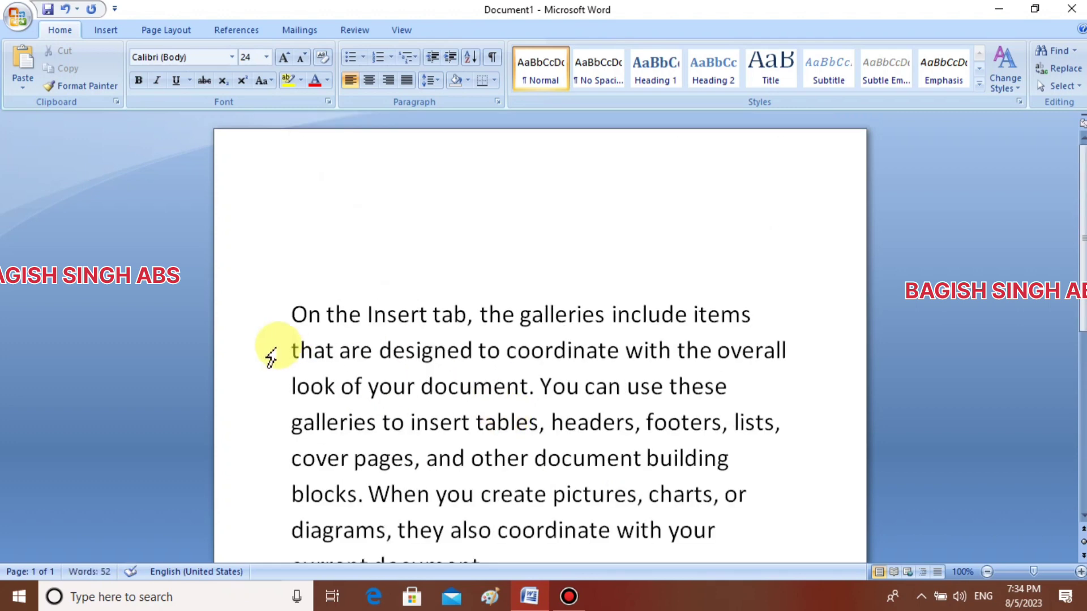
click(286, 313)
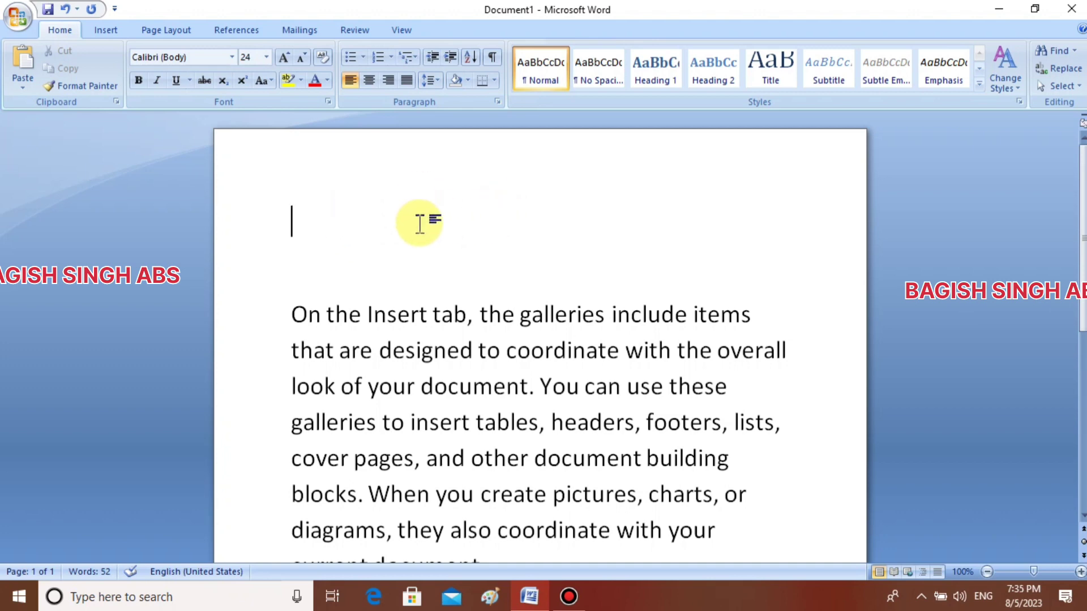
Type the author's name as a heading and make it bold, size 28.
text(bag)
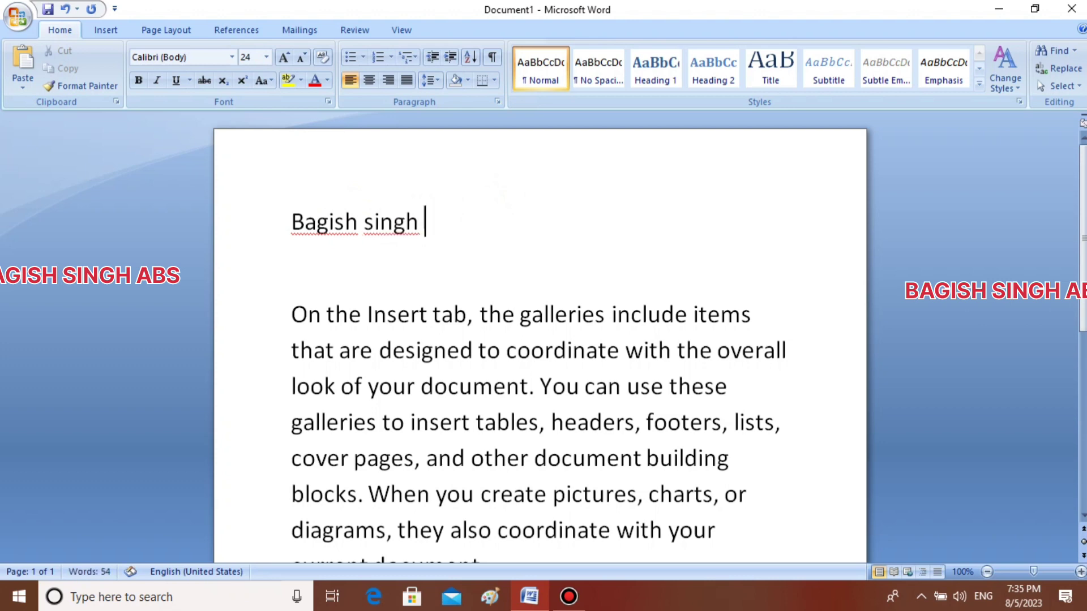
text(abs)
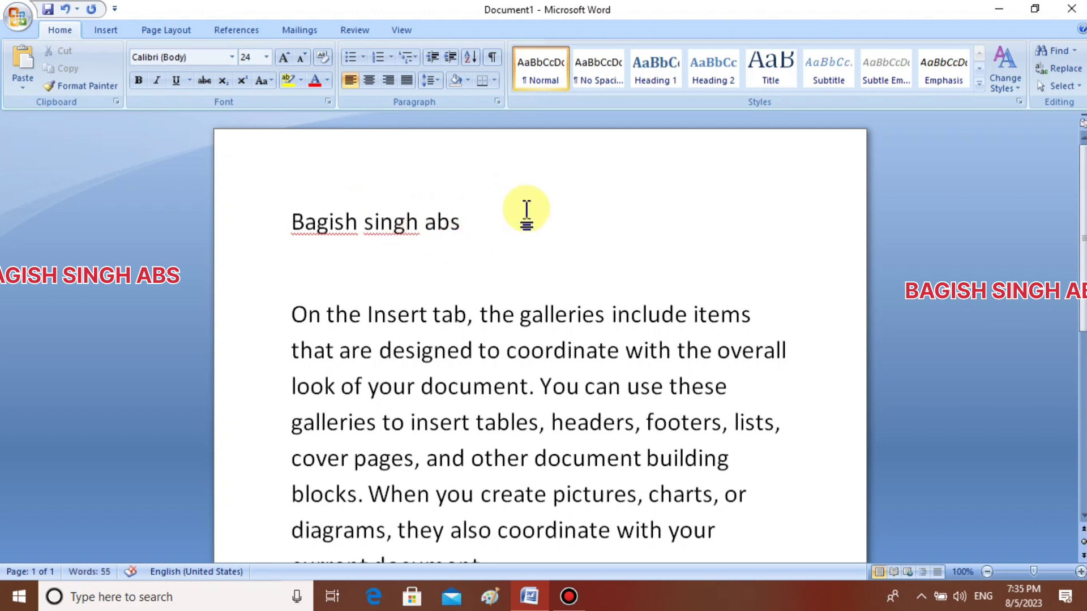
click(291, 219)
drag(291, 218, 448, 224)
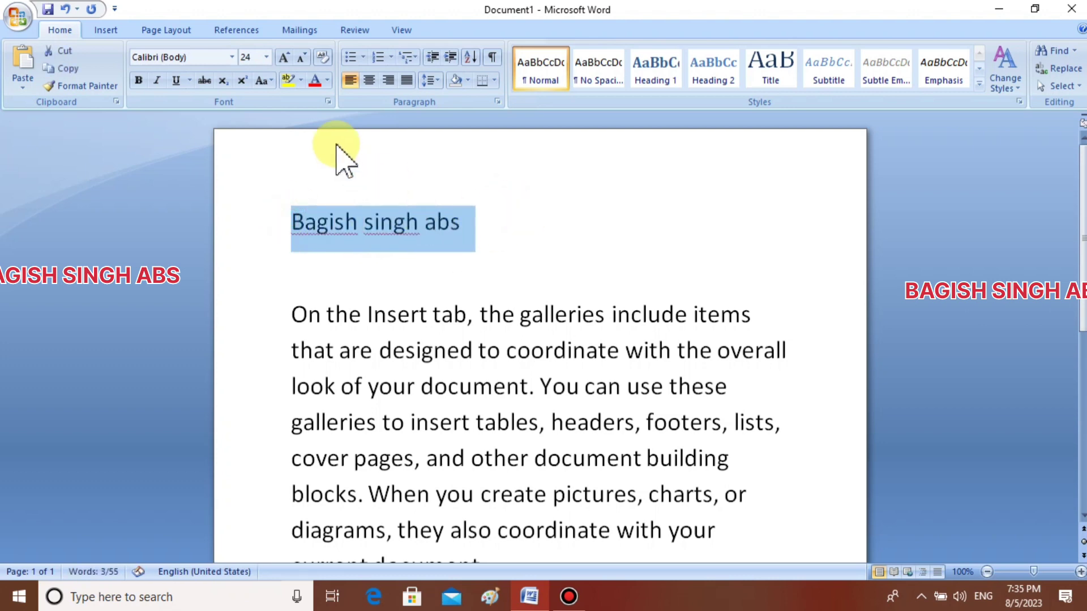
click(267, 58)
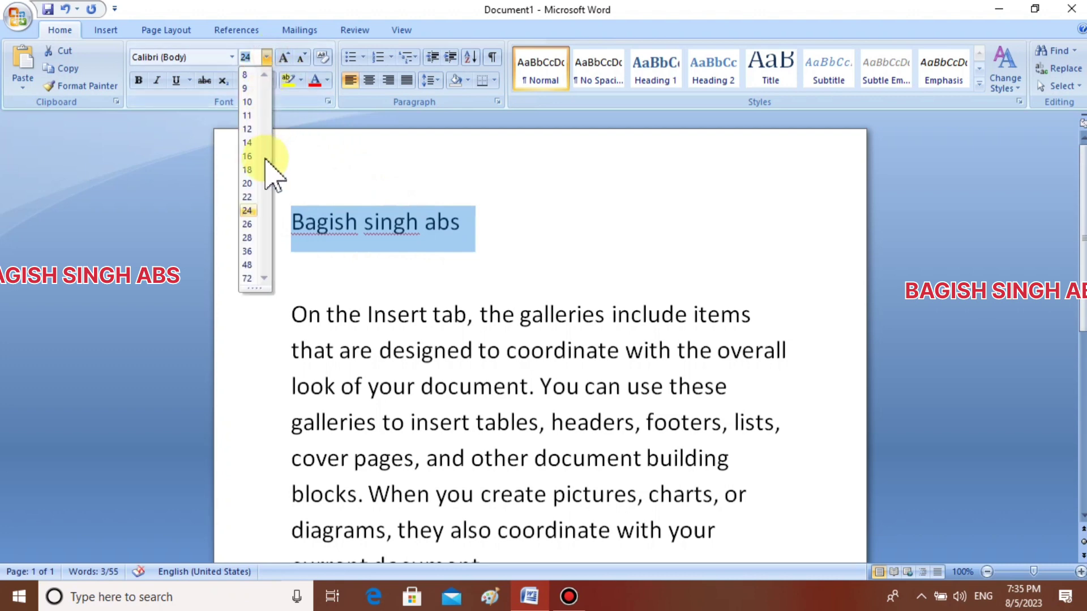
click(248, 237)
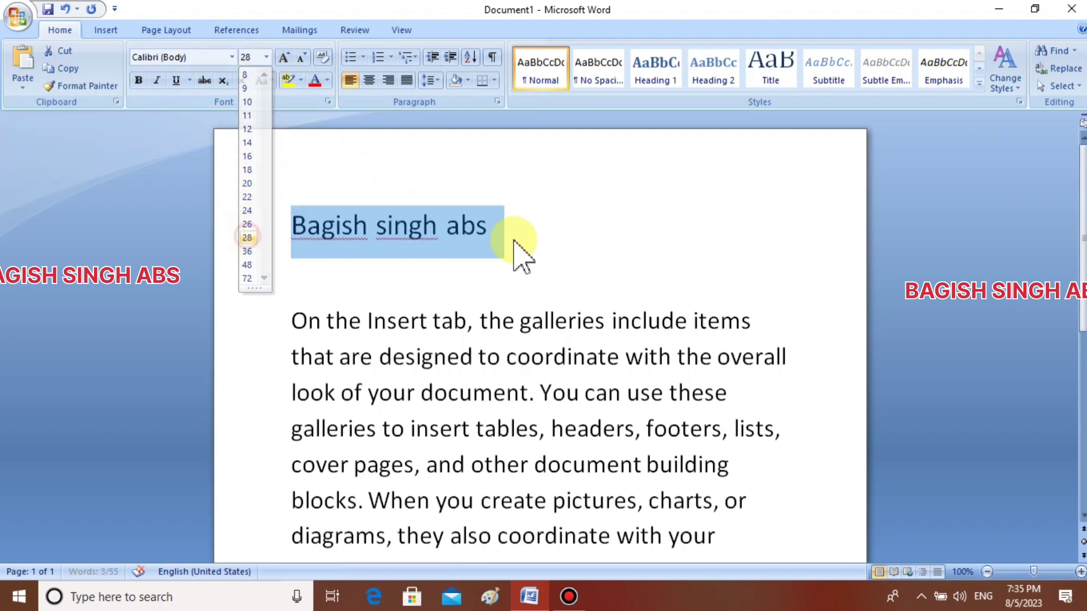
click(138, 80)
click(558, 218)
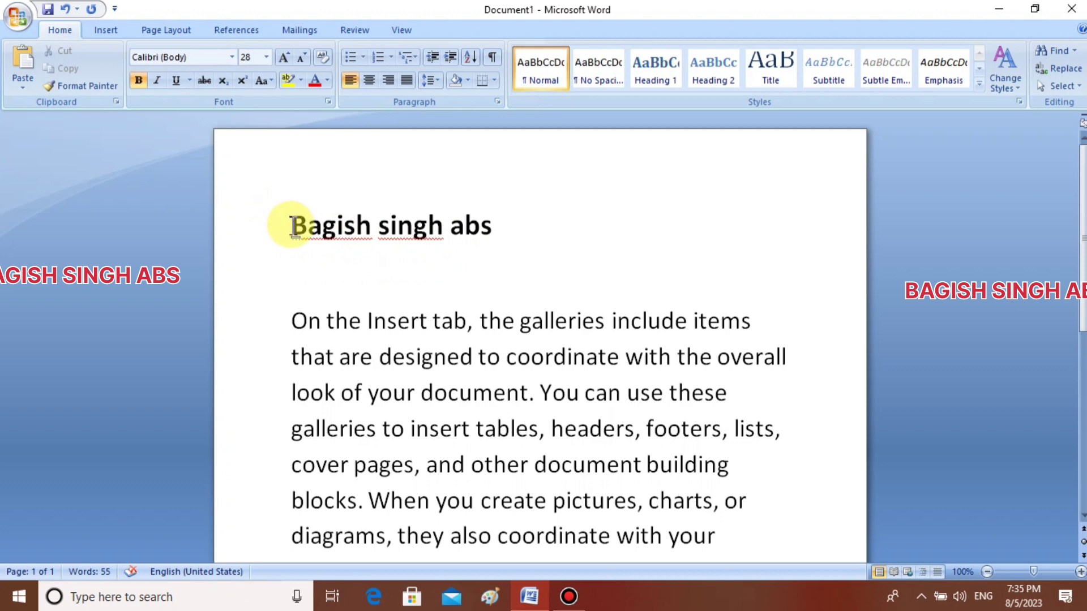
Try center, left and right alignment on the heading, settling on centered.
drag(290, 226, 476, 239)
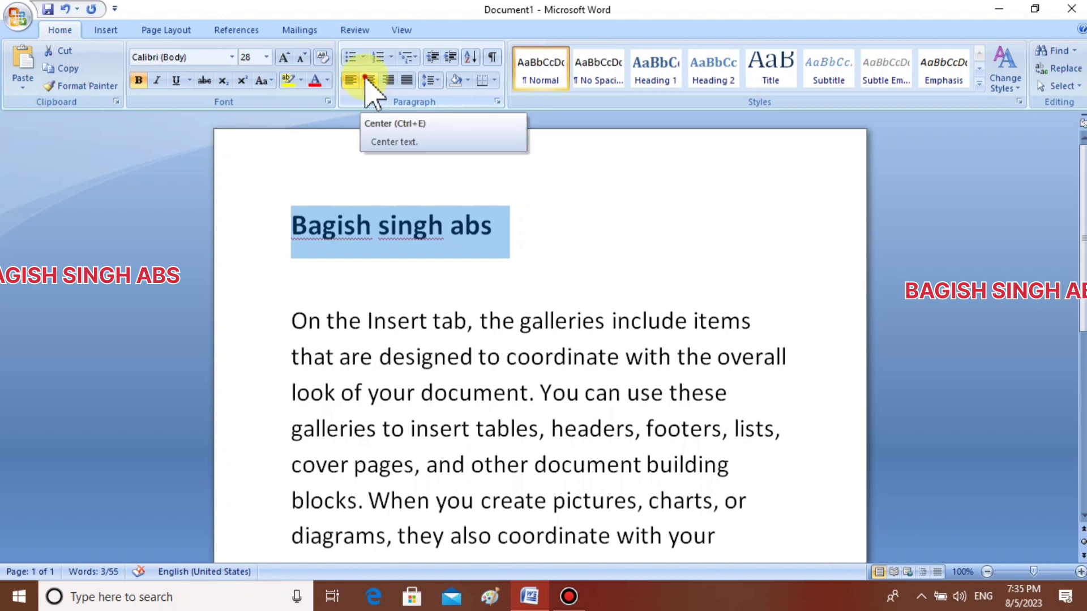
click(368, 81)
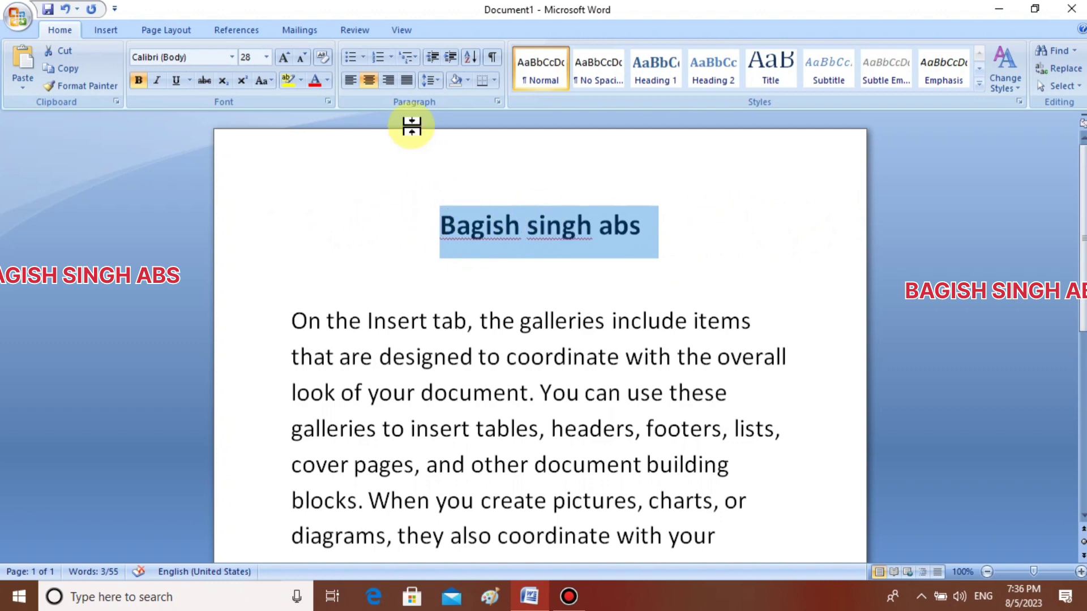
click(350, 79)
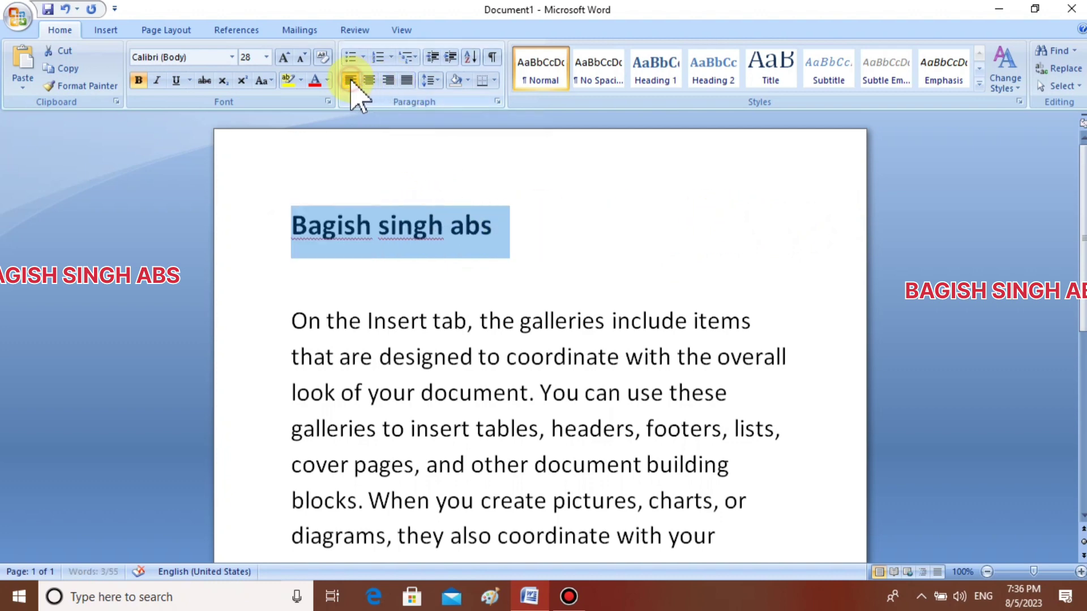
click(387, 80)
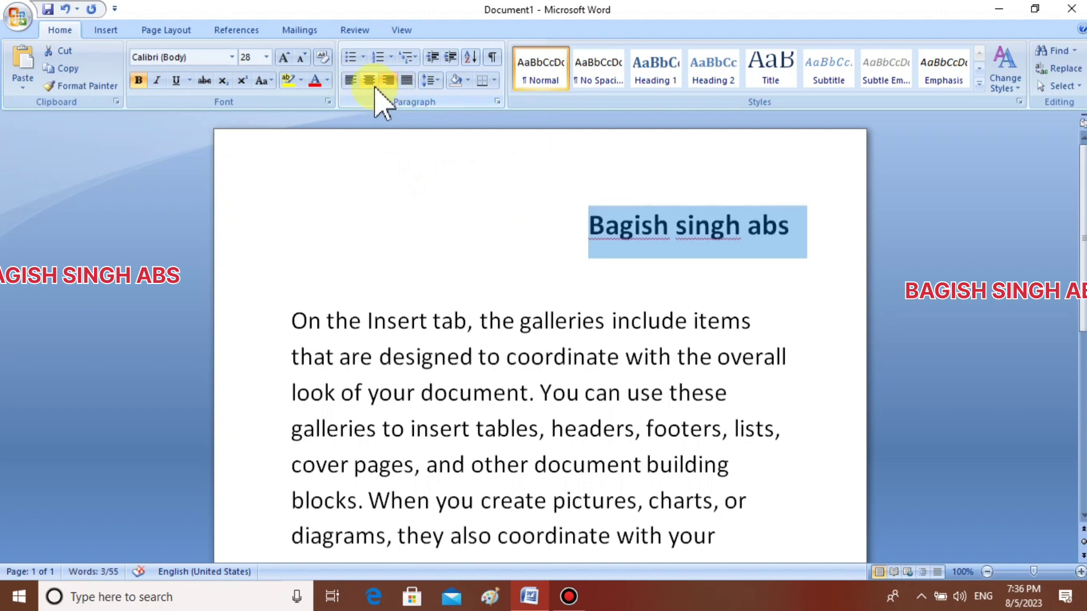
click(369, 80)
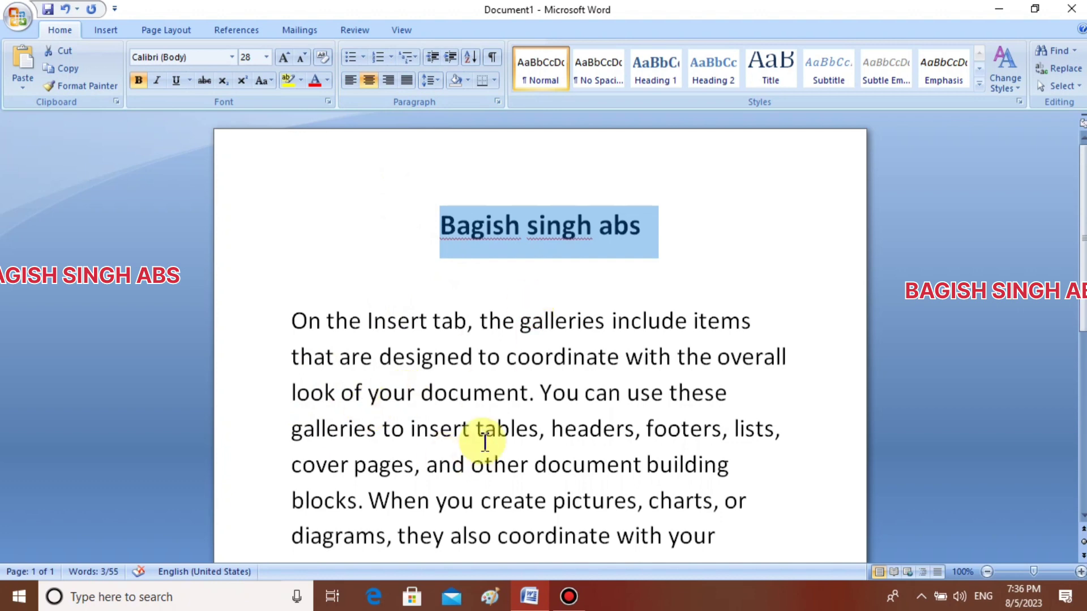
Apply '1. 2. 3.' numbering to the body paragraph.
scroll(340, 266, down, 2)
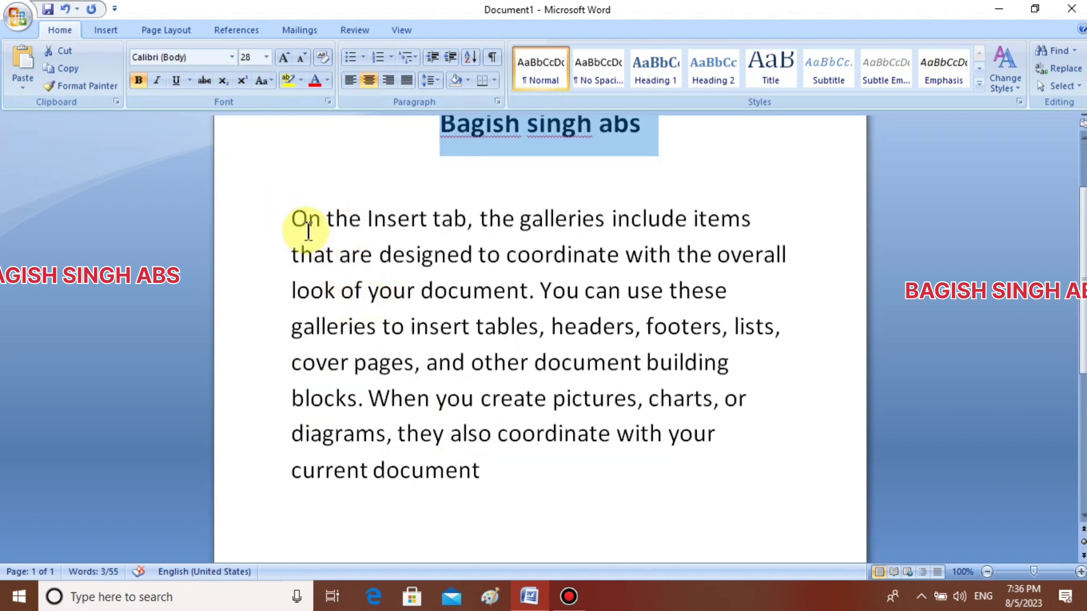
mouse_move(288, 215)
mouse_down()
mouse_move(353, 339)
mouse_move(485, 473)
mouse_up()
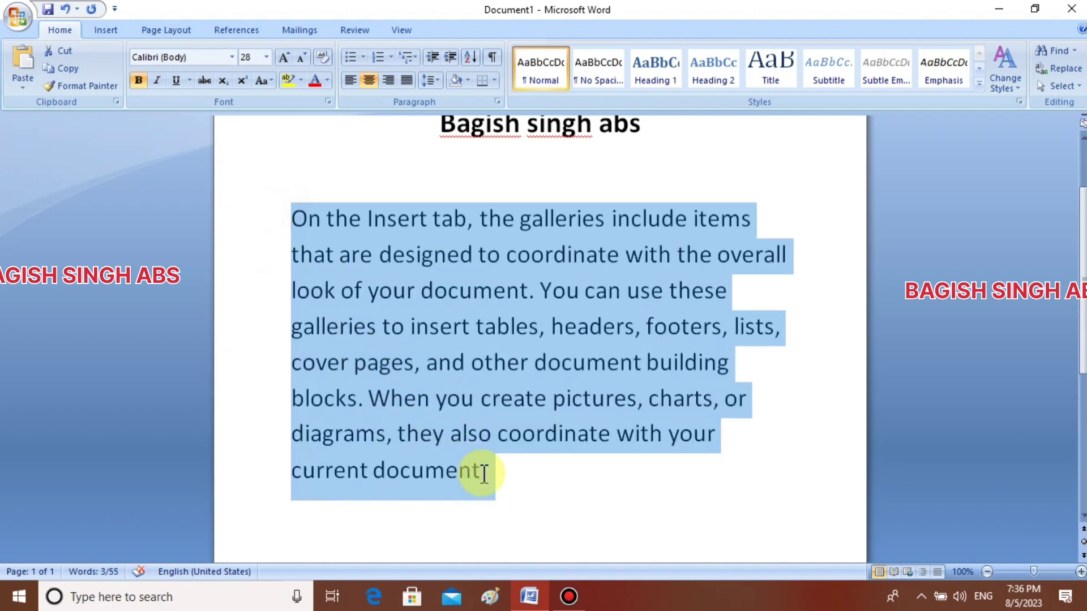
click(392, 56)
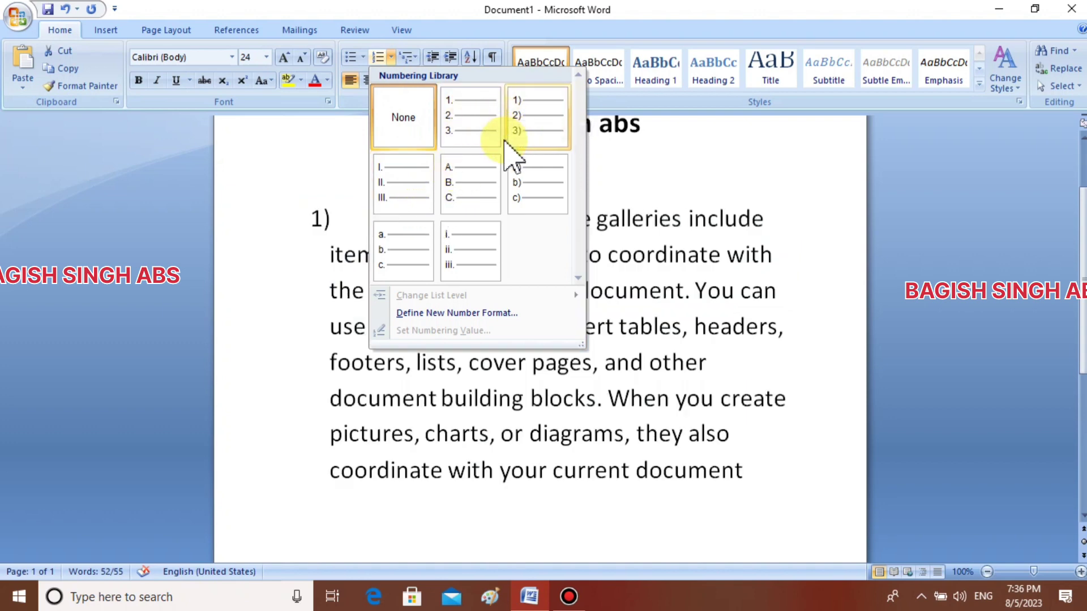
click(474, 120)
click(259, 297)
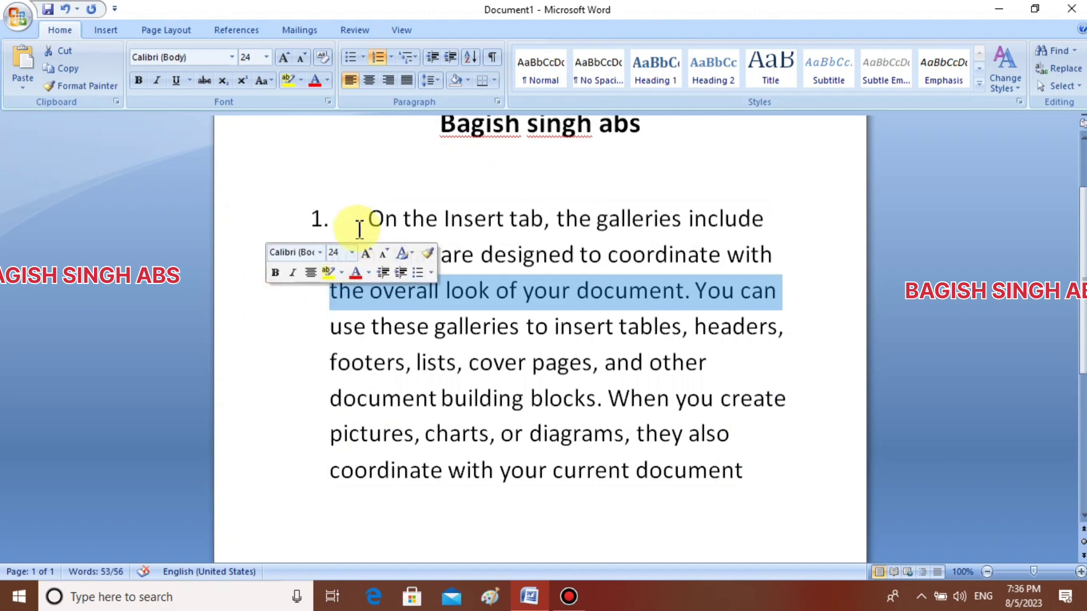
click(475, 173)
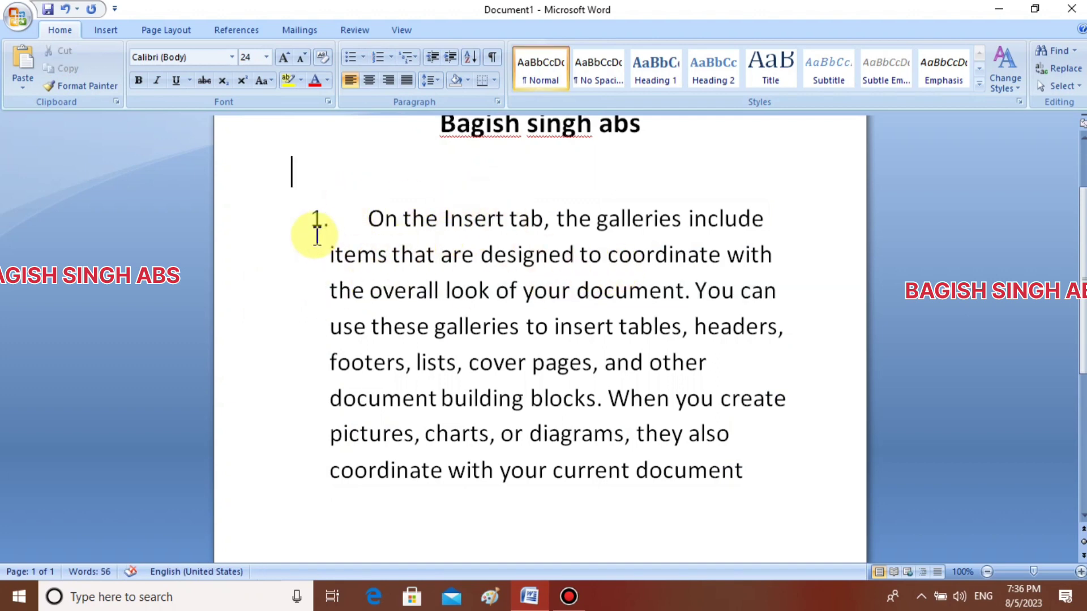
Break the list into items before 'the overall', 'other' and 'they also'.
click(779, 267)
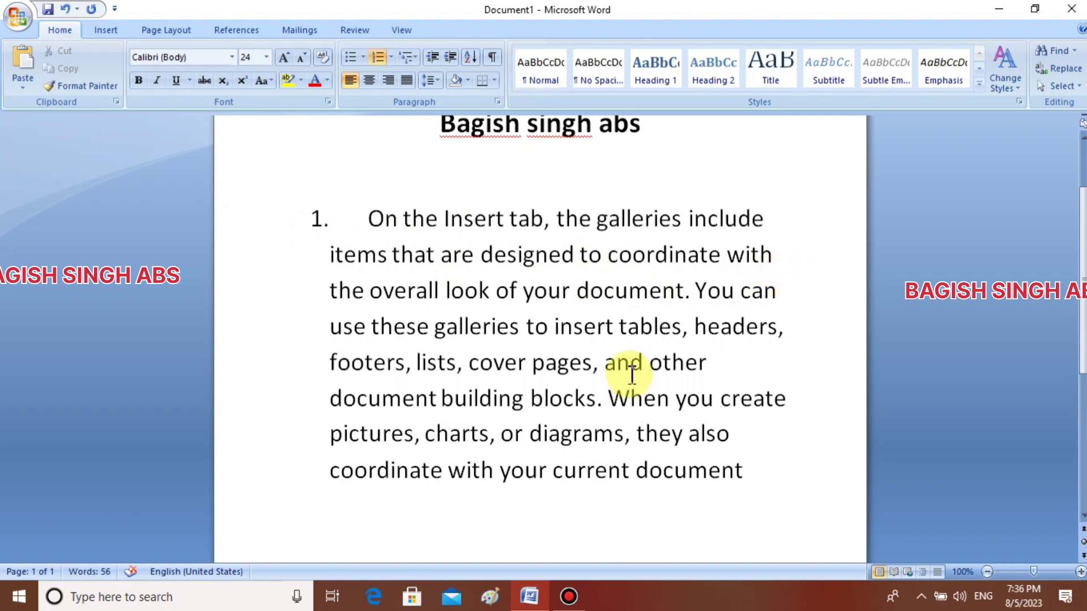
key(Return)
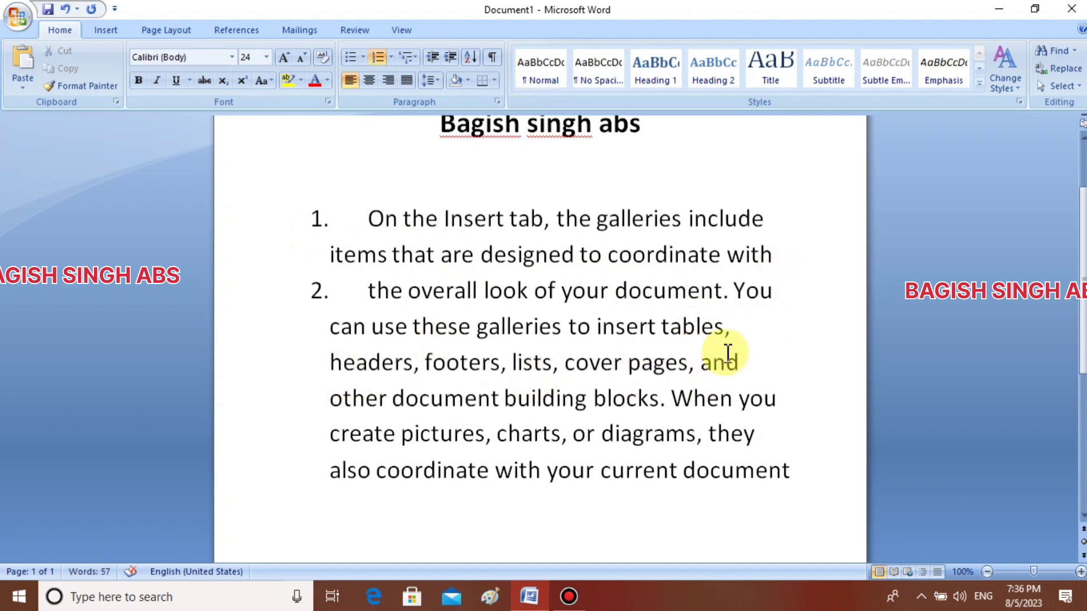
click(746, 361)
key(Return)
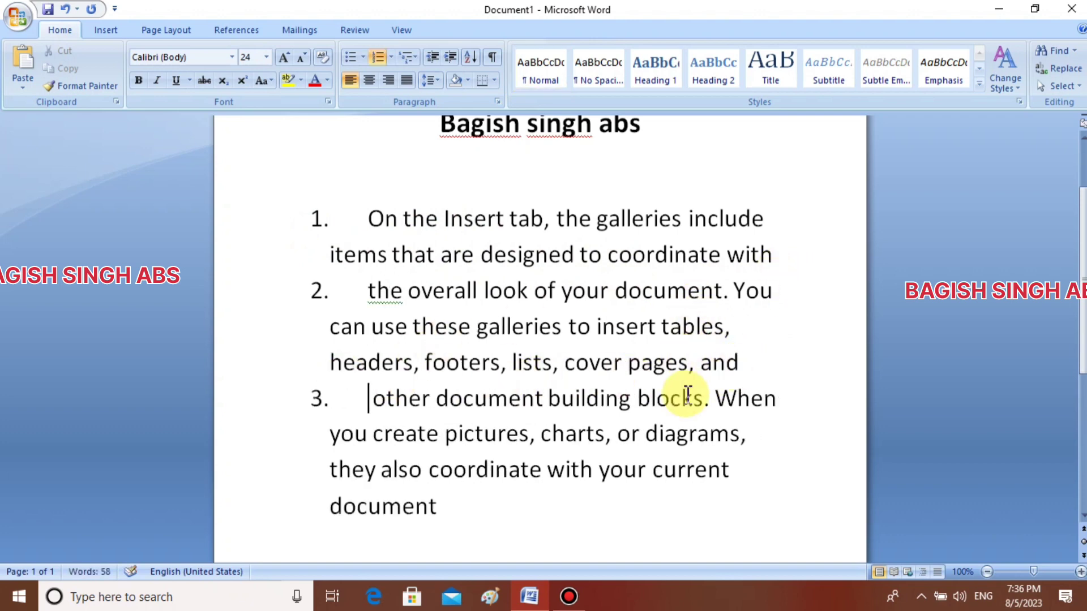
click(747, 433)
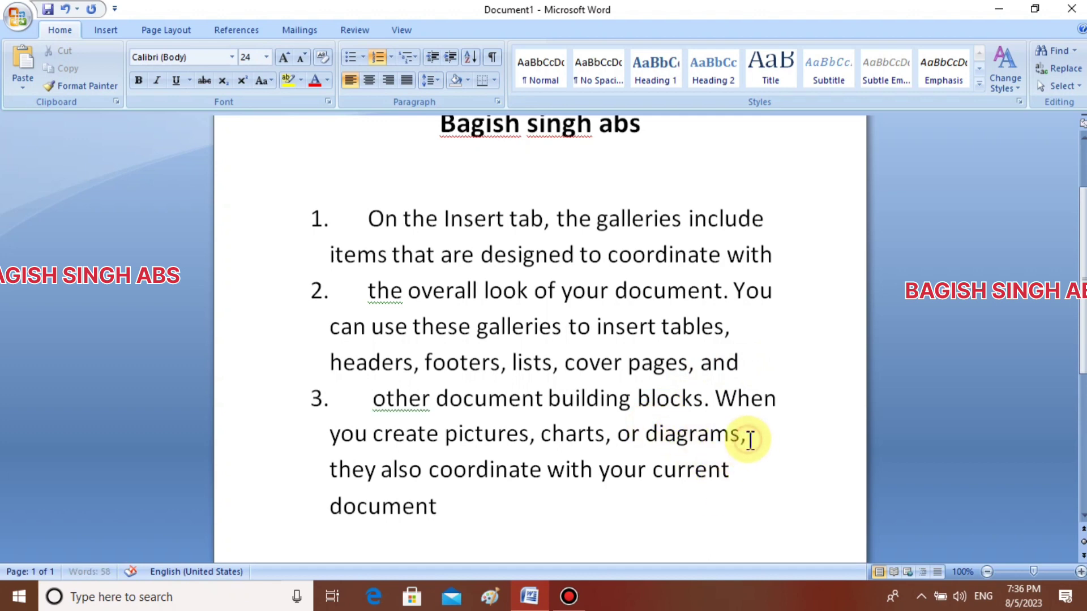
key(Return)
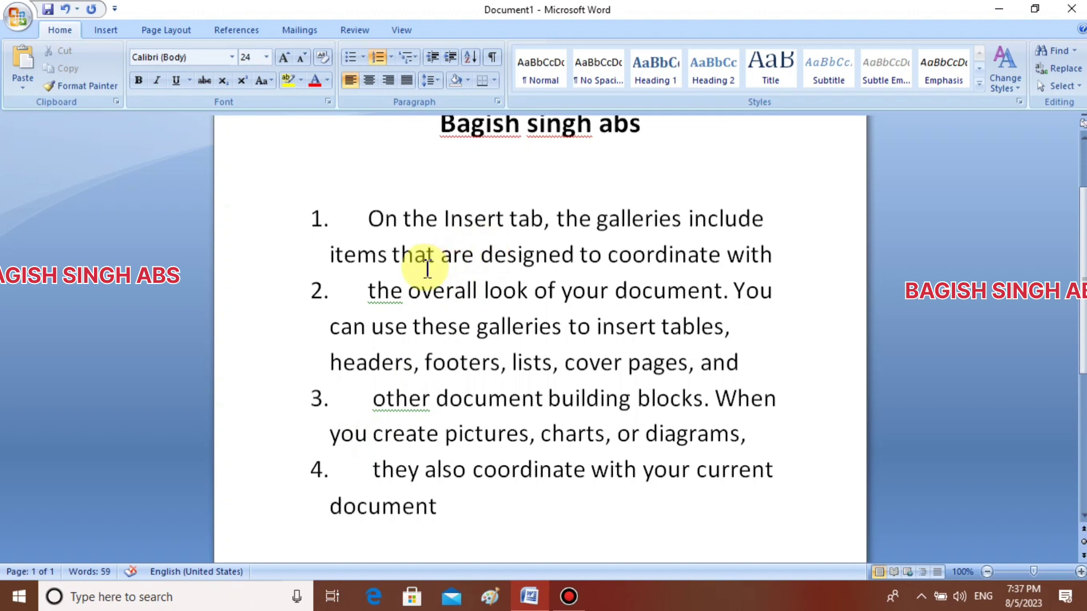
Remove numbering from the first paragraph with the Numbering gallery's None option.
key(ctrl+a)
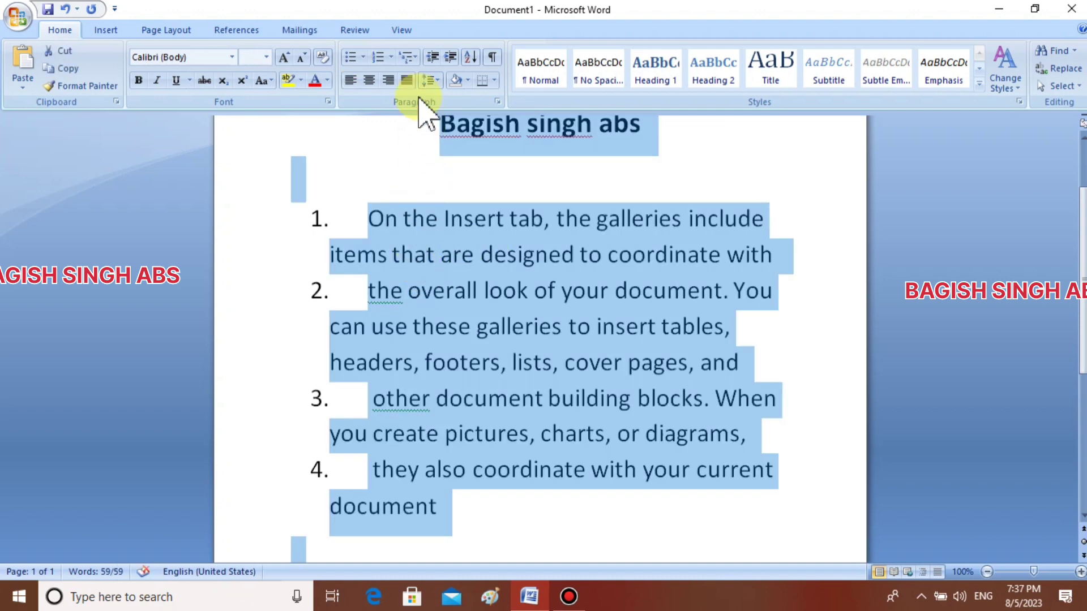
click(390, 57)
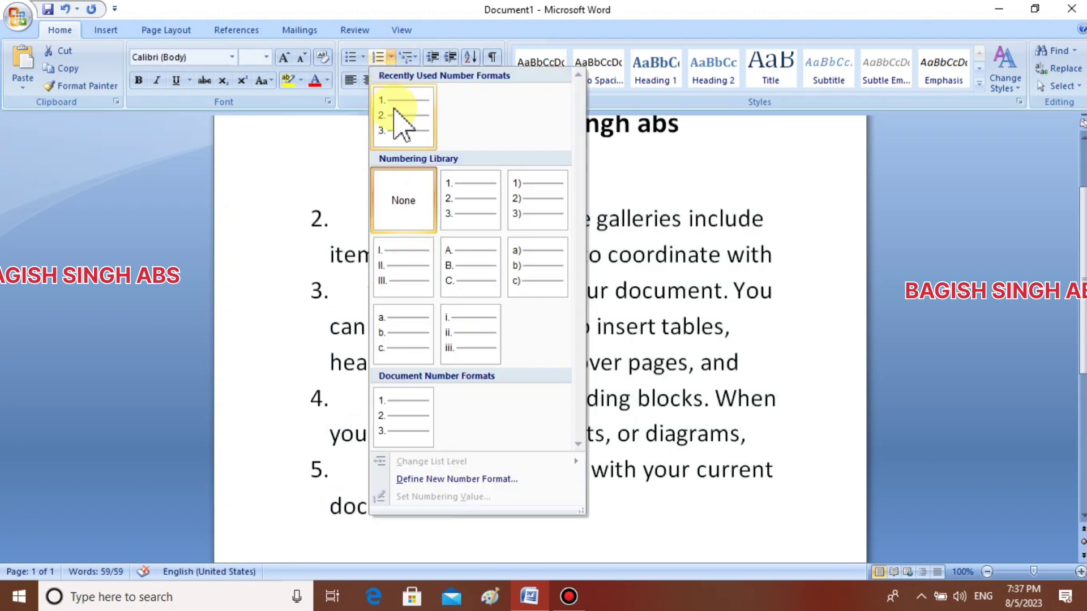
click(403, 204)
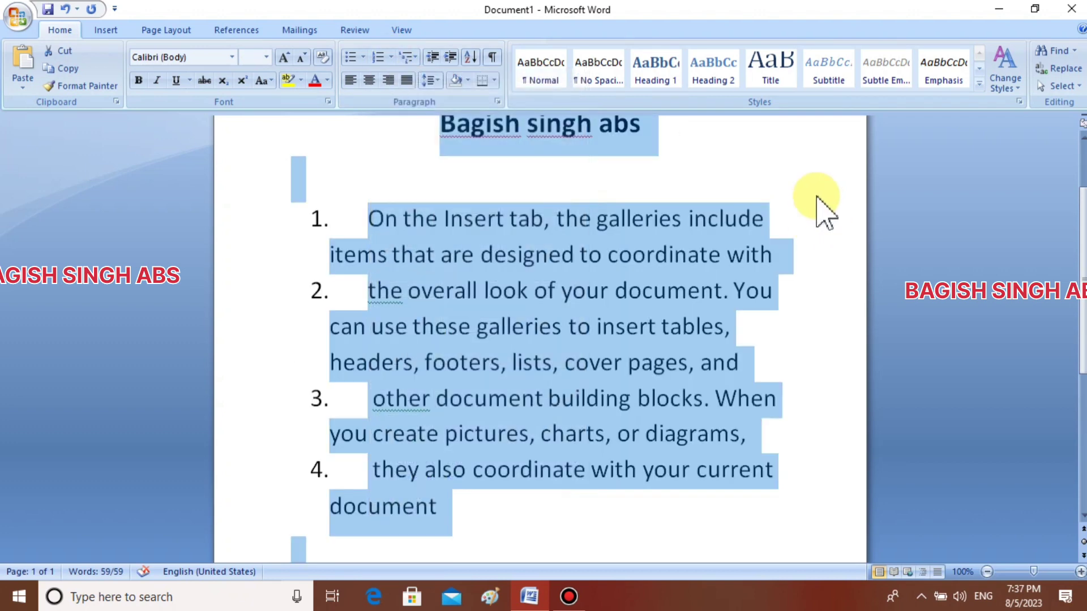
click(815, 197)
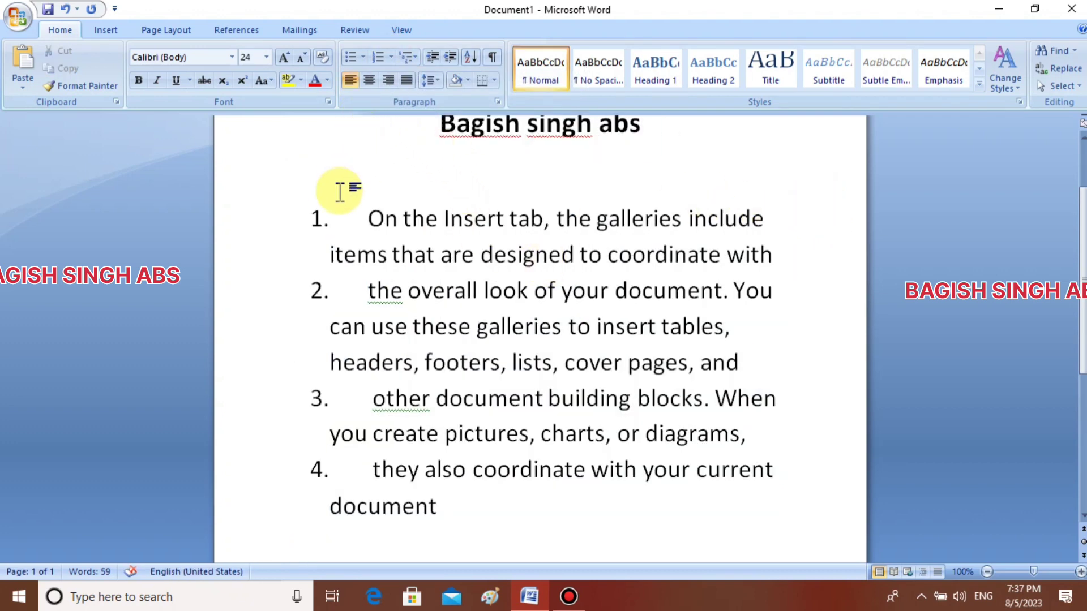
click(320, 205)
key(Tab)
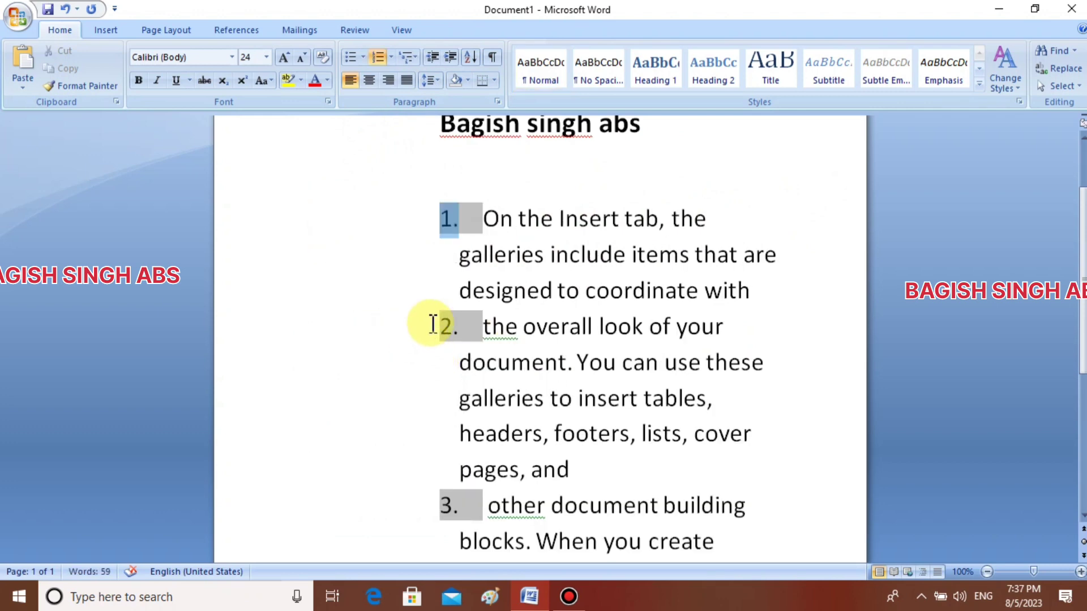
key(shift+Tab)
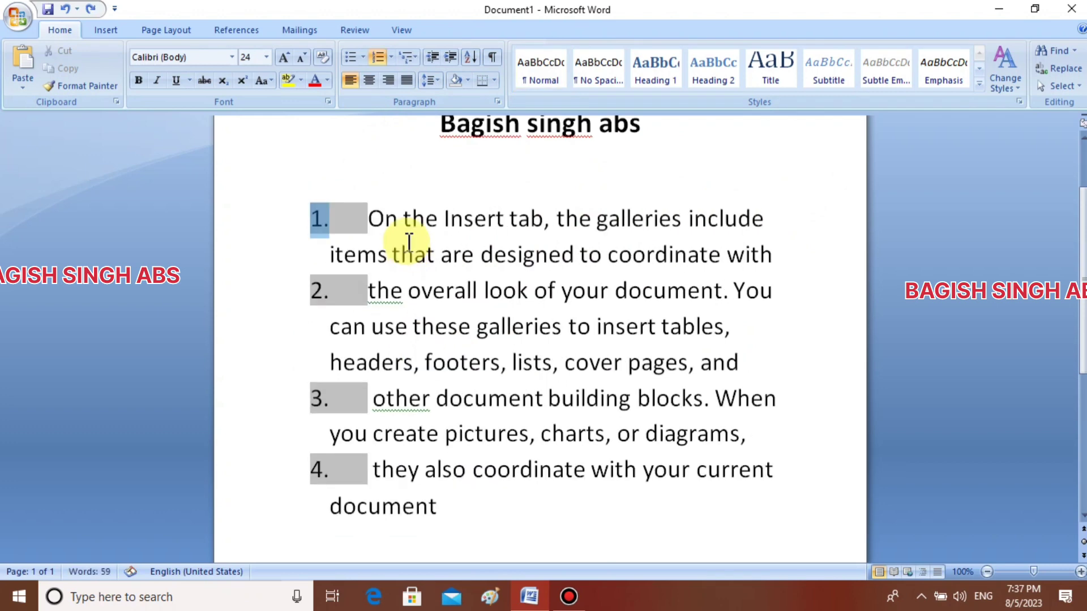
click(391, 57)
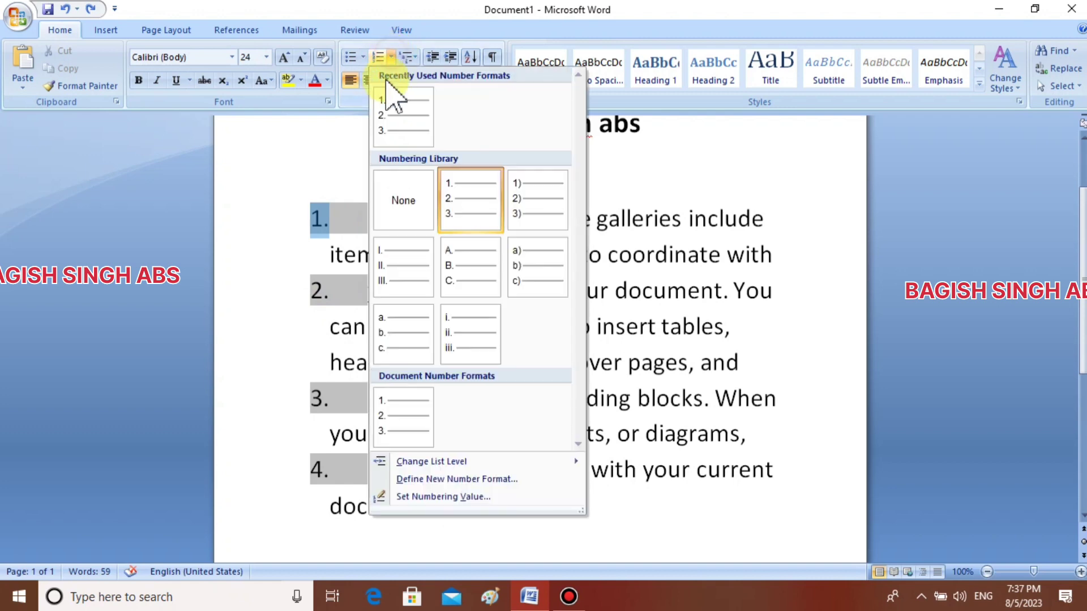
click(399, 203)
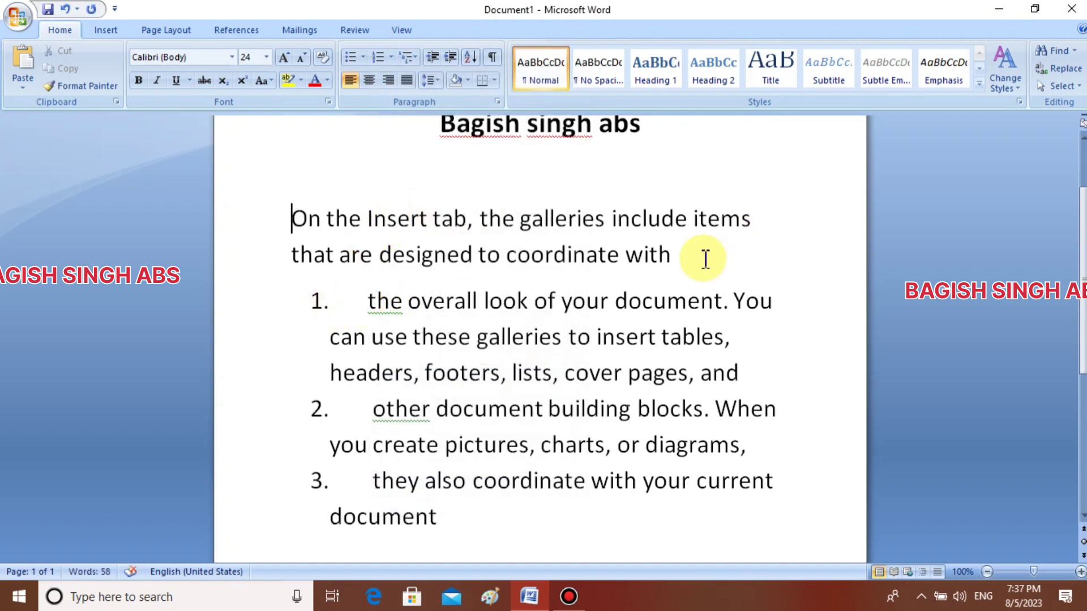
Delete the remaining numbers before 'the overall look', 'other document' and 'they also'.
click(678, 260)
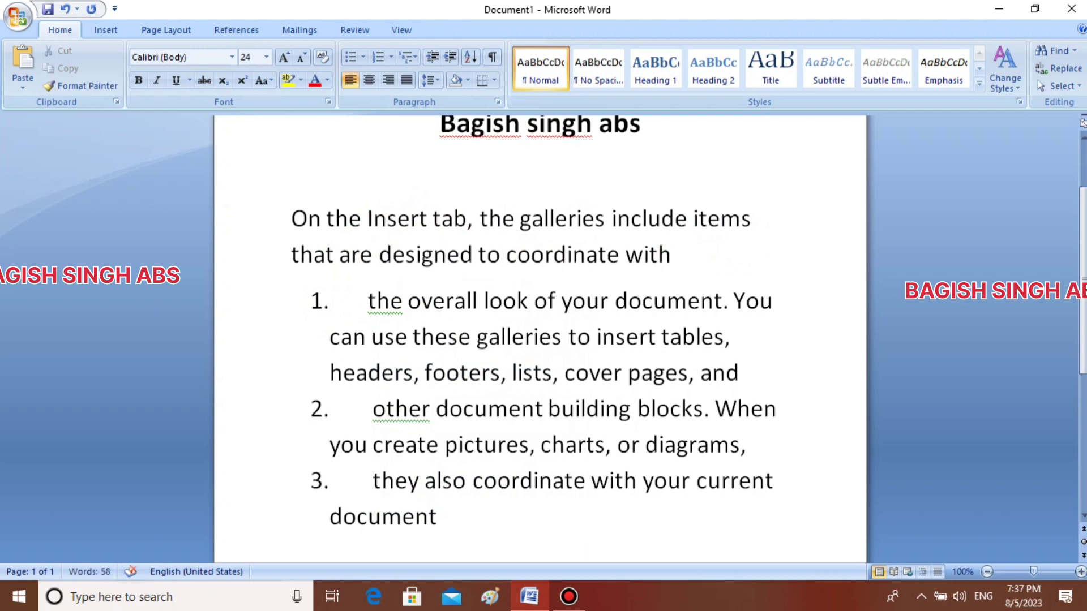
click(369, 304)
key(BackSpace)
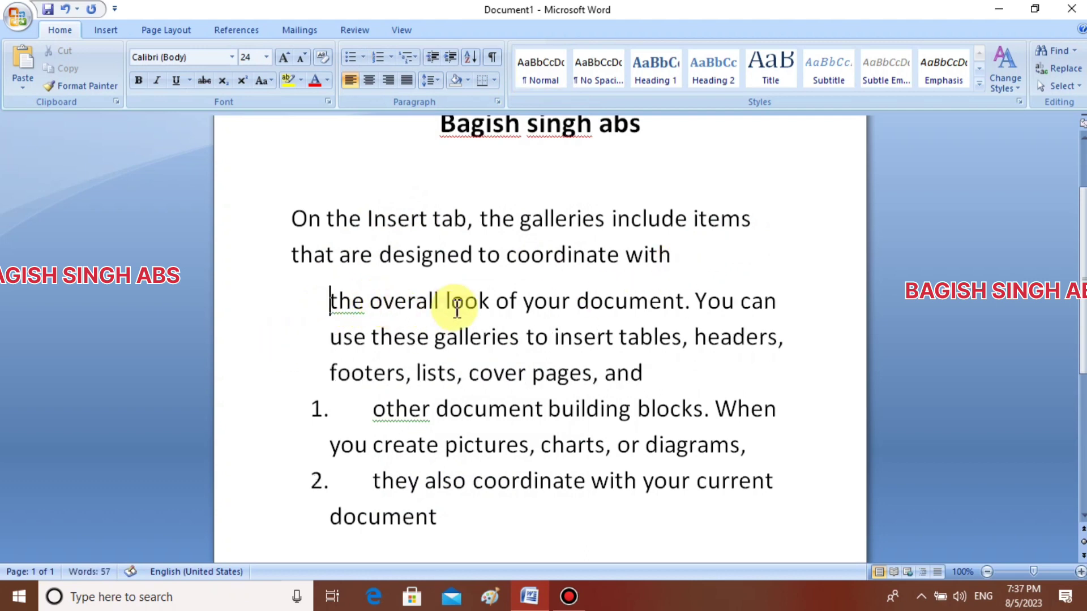
click(338, 410)
key(BackSpace)
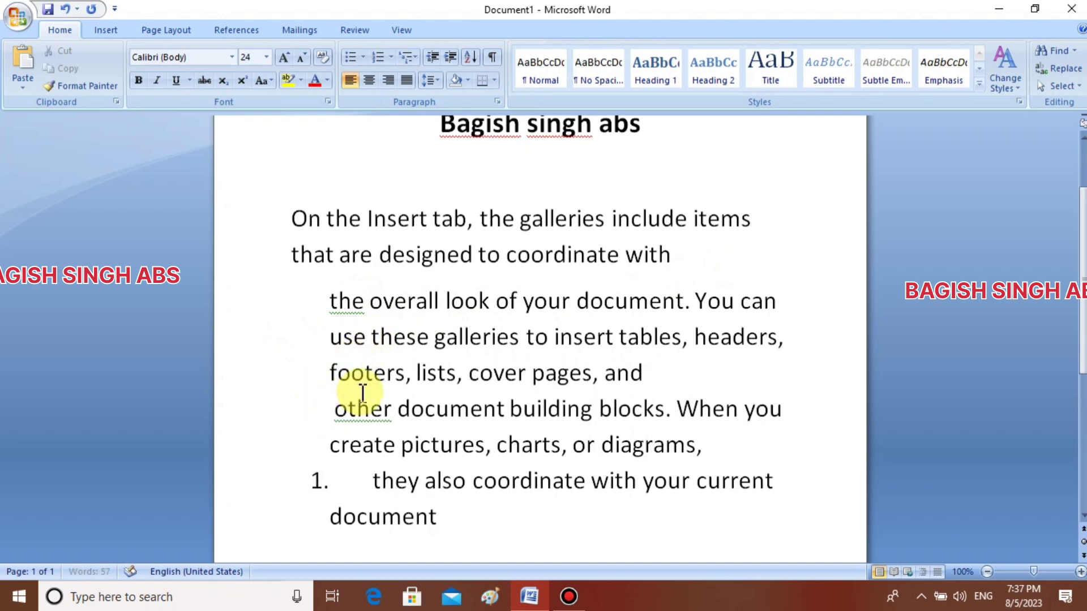
click(347, 477)
key(BackSpace)
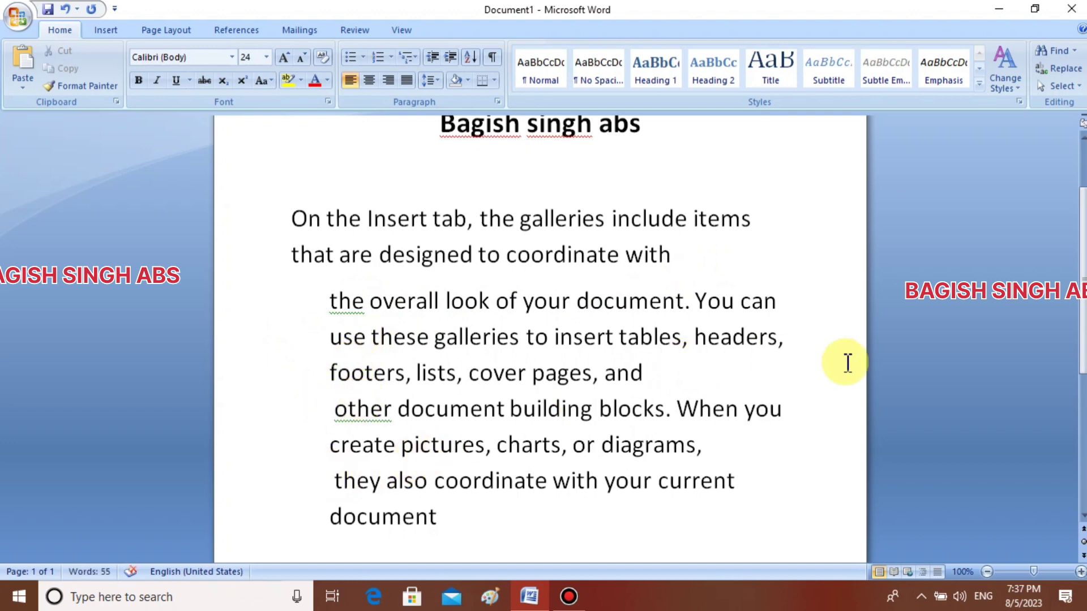
Delete the word 'tab' after 'Insert' and return the caret to the title's end.
scroll(847, 363, up, 1)
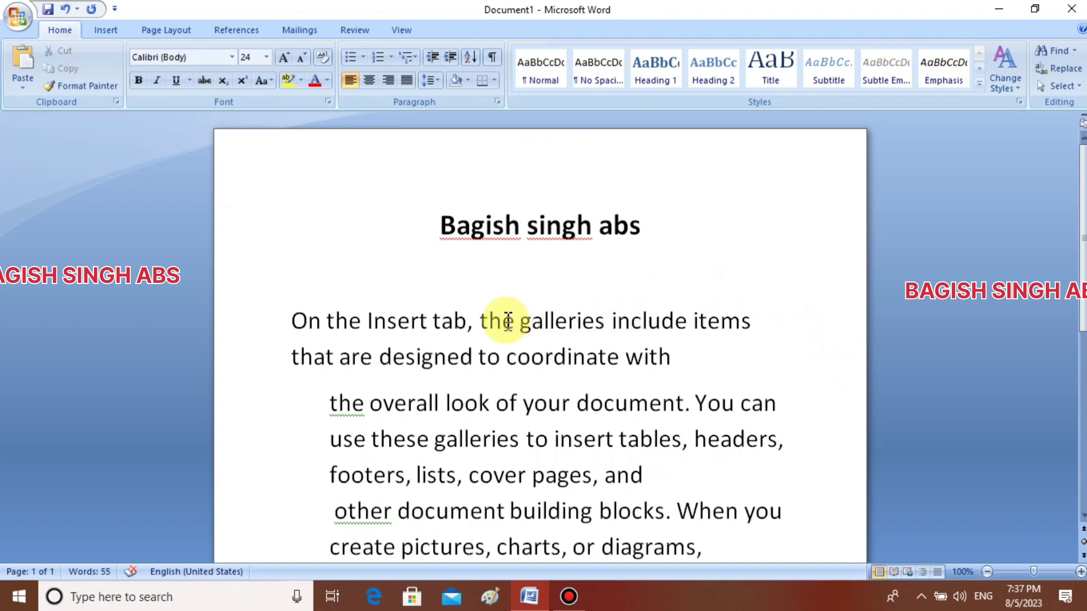
click(466, 321)
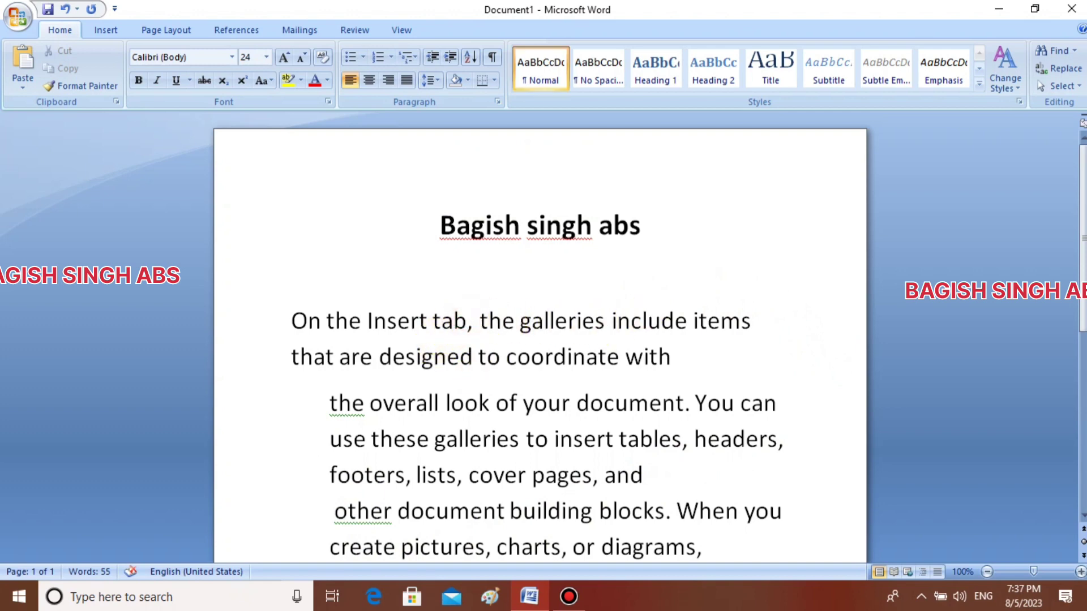
key(BackSpace)
key(BackSpace)
key(BackSpace)
key(BackSpace)
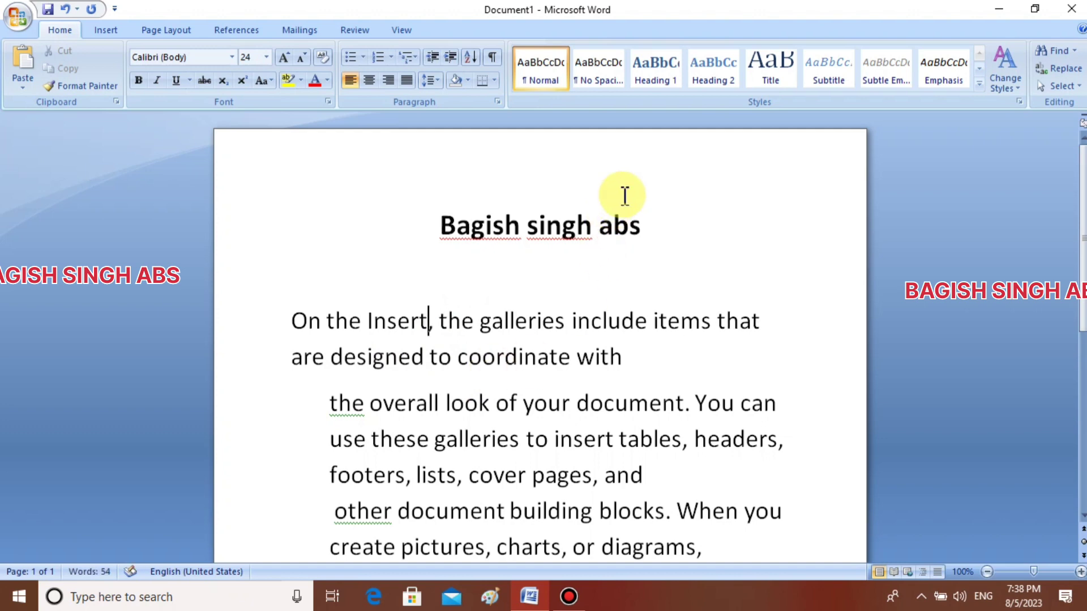
click(647, 226)
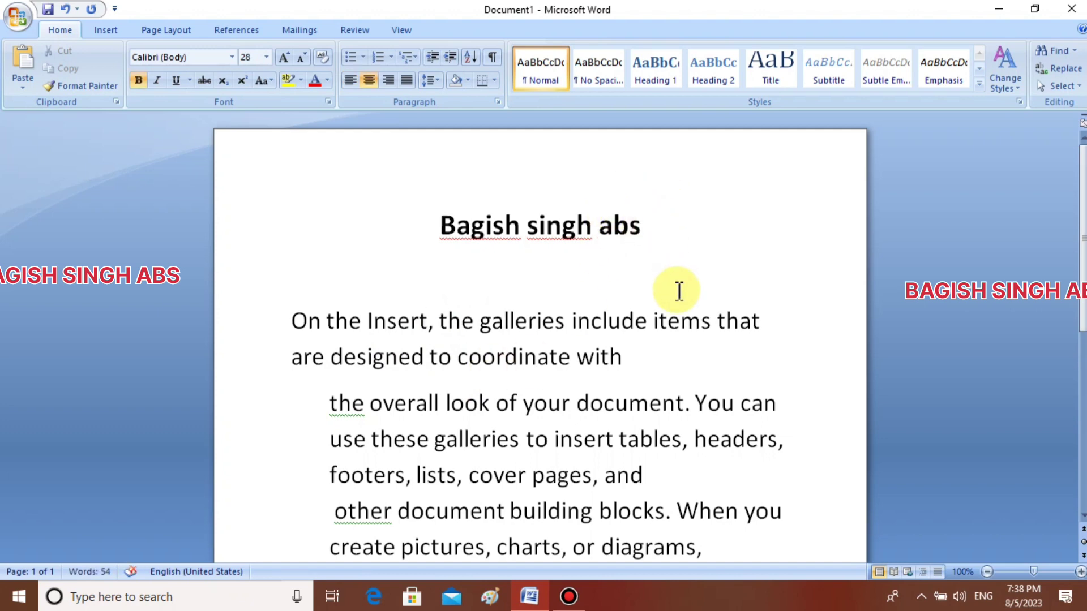
key(BackSpace)
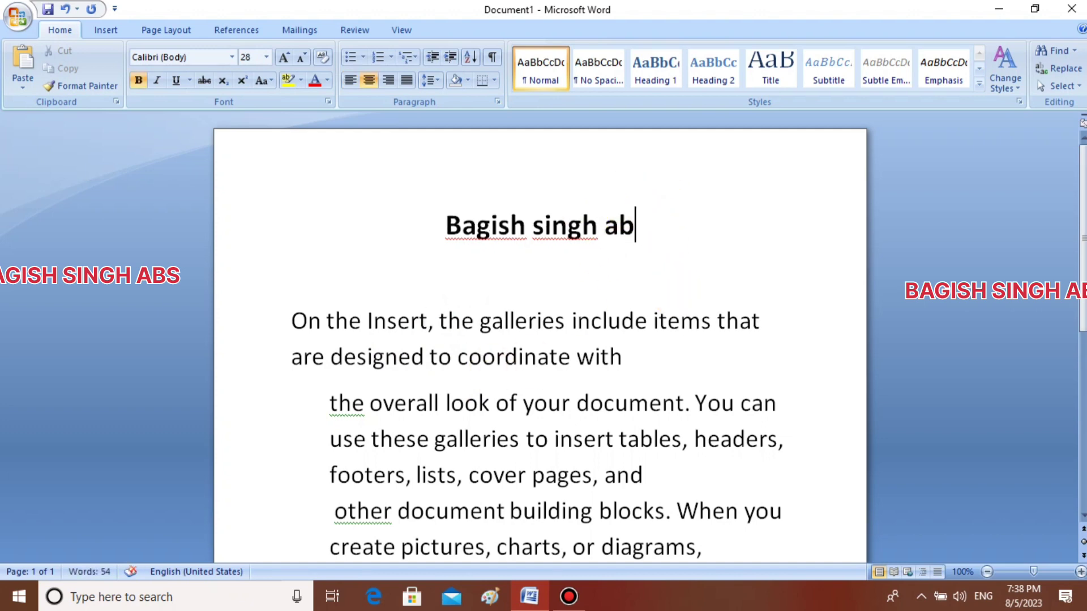
key(BackSpace)
key(BackSpace)
key(BackSpace)
key(BackSpace)
key(BackSpace)
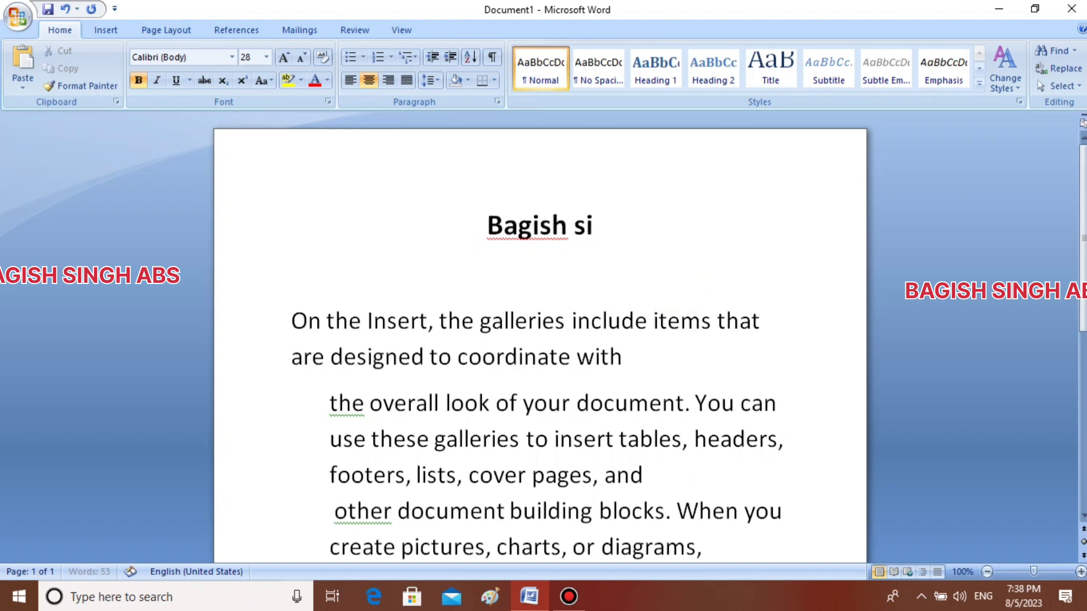
key(BackSpace)
key(BackSpace)
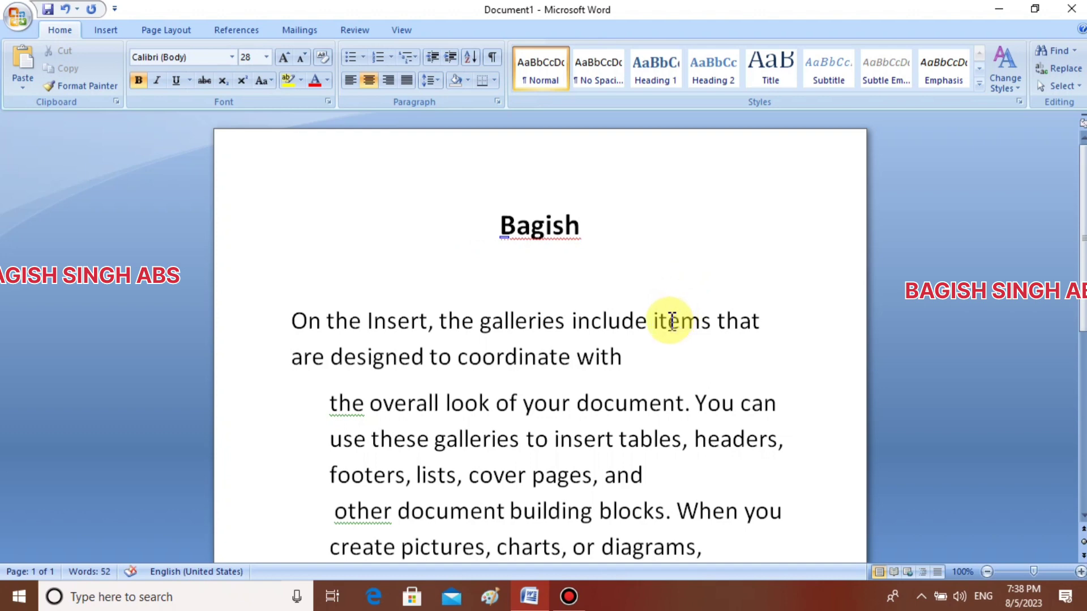
text( singh abs)
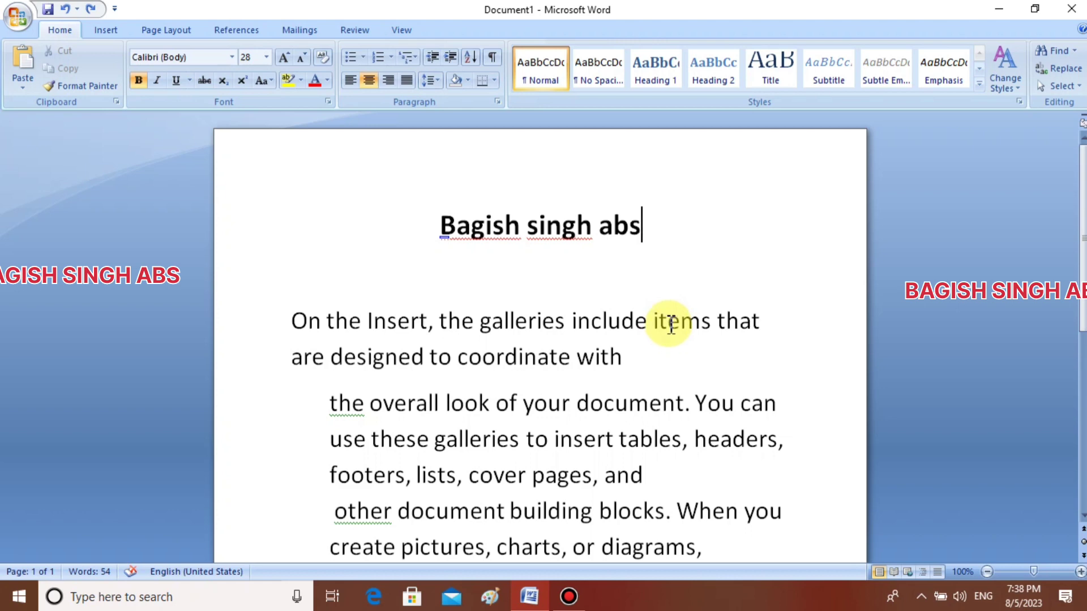
key(ctrl+z)
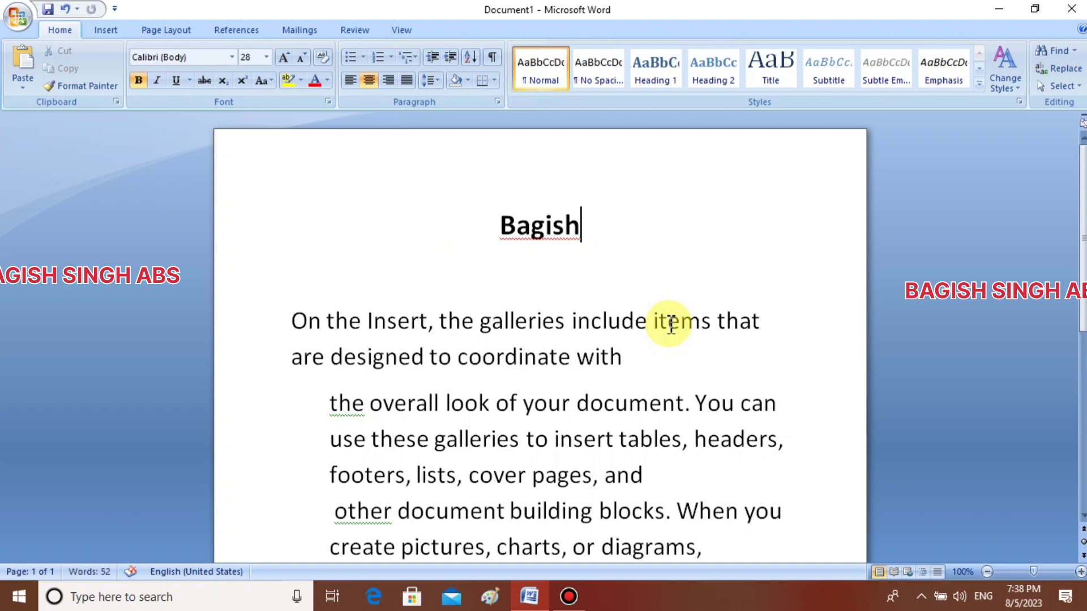
key(ctrl+z)
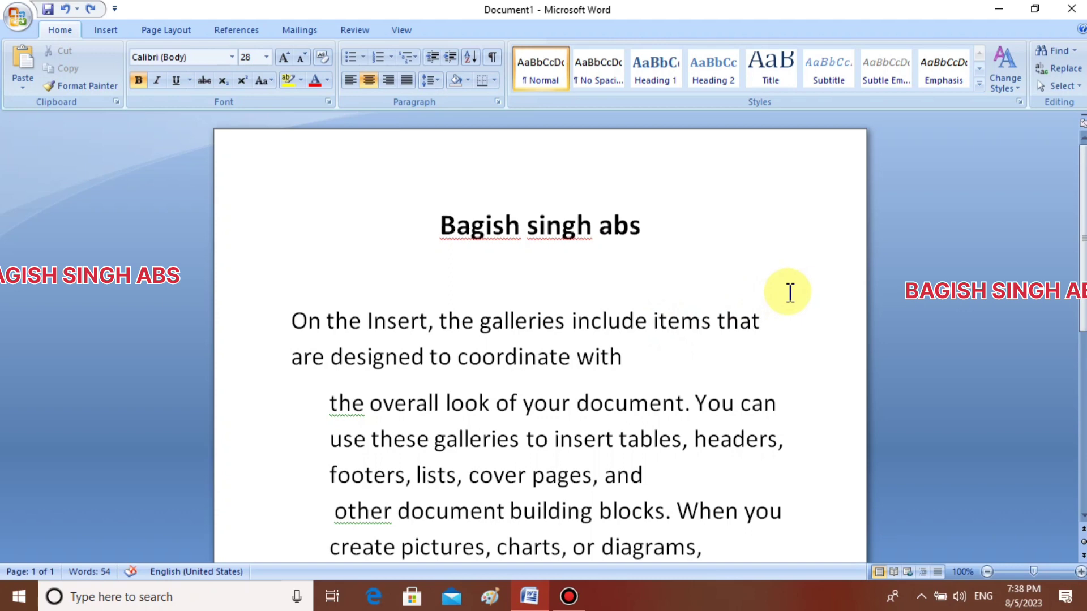
scroll(340, 271, down, 3)
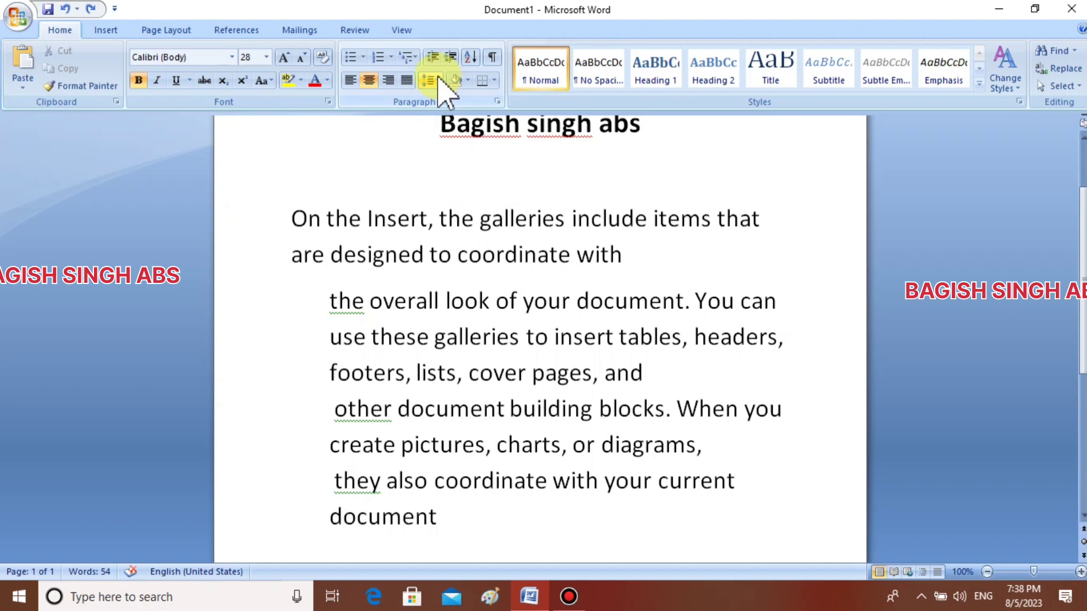
Set the heading to 3.0 line spacing, then try 3.0 spacing on the selected body text.
click(439, 81)
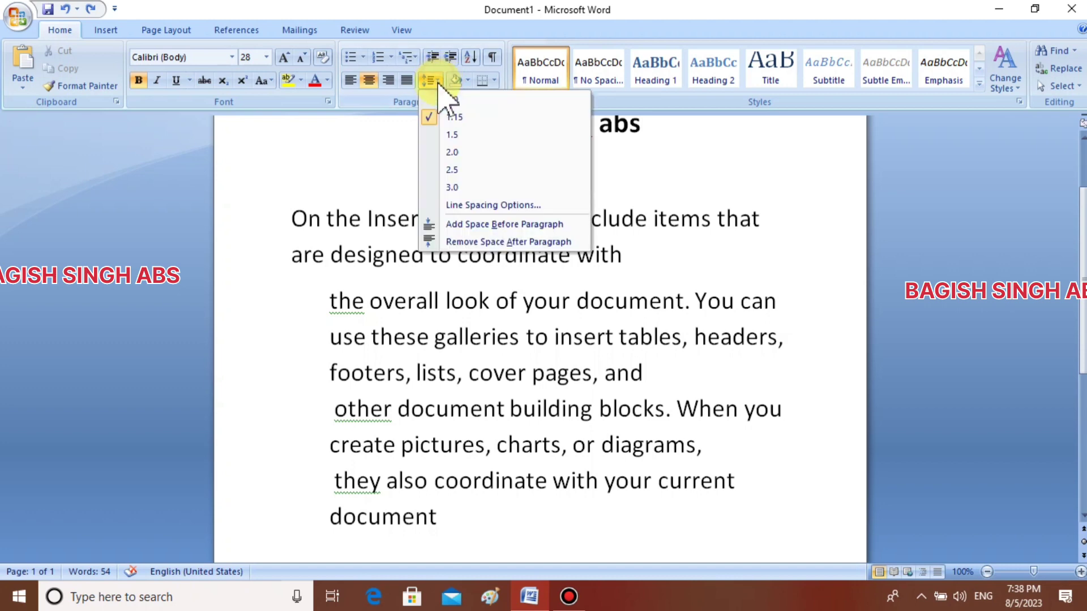
click(439, 187)
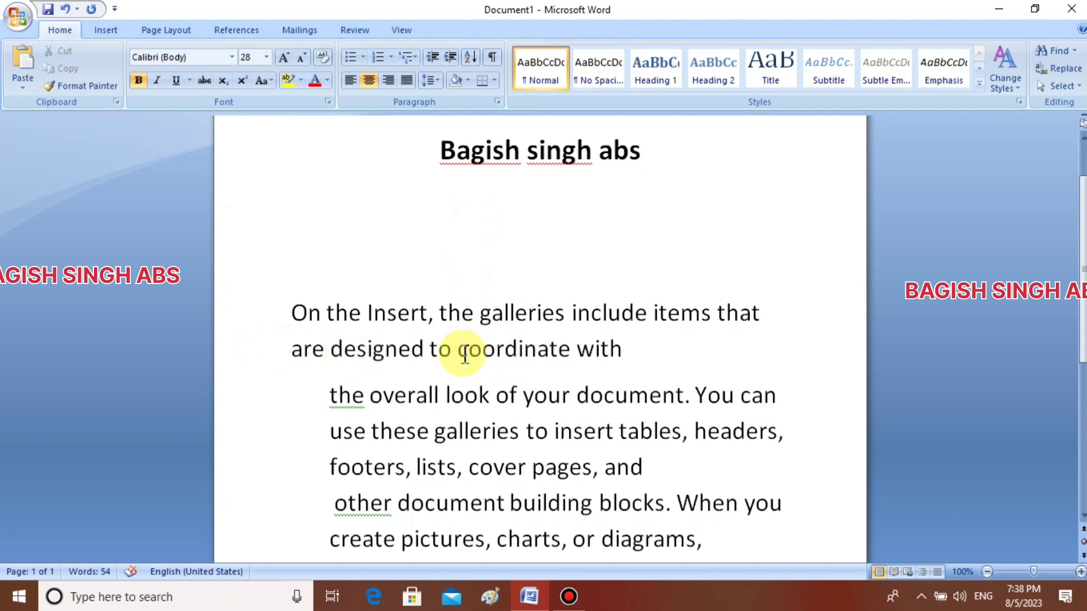
click(628, 352)
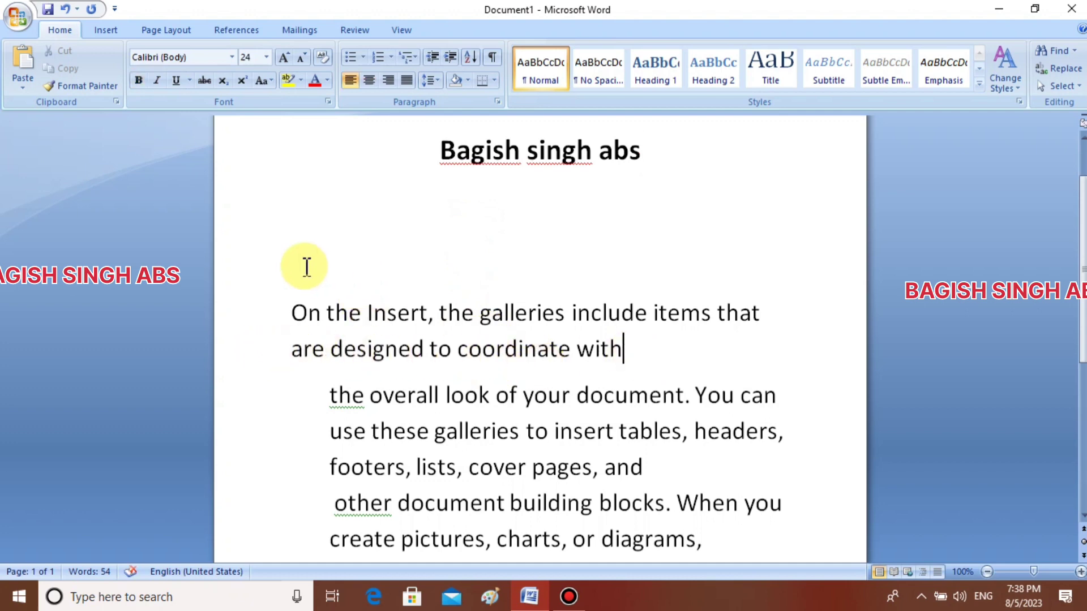
drag(302, 265, 442, 465)
scroll(430, 323, down, 3)
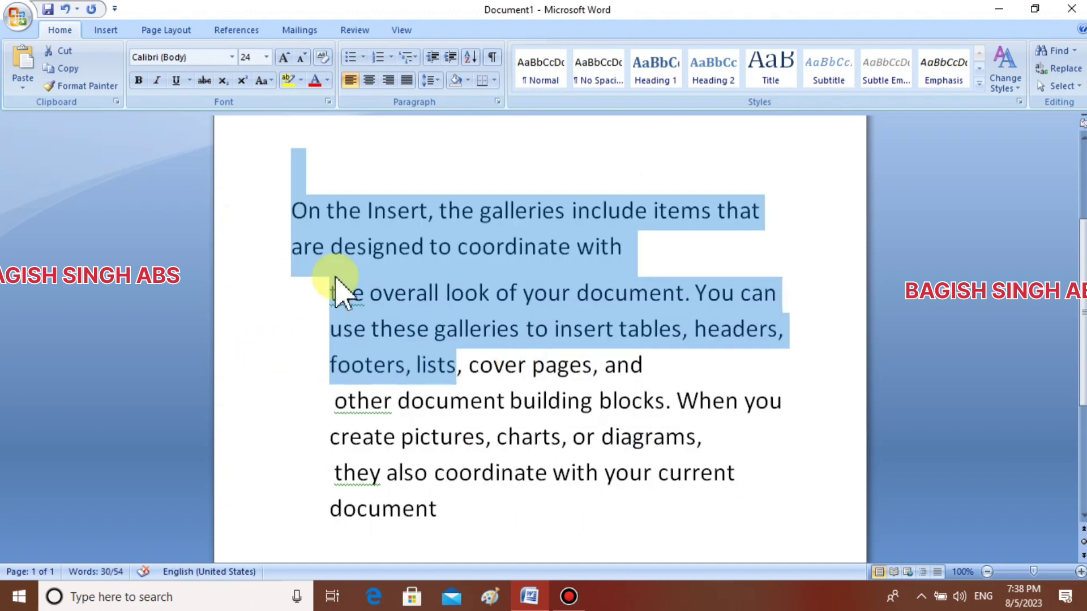
click(259, 328)
drag(262, 229, 425, 507)
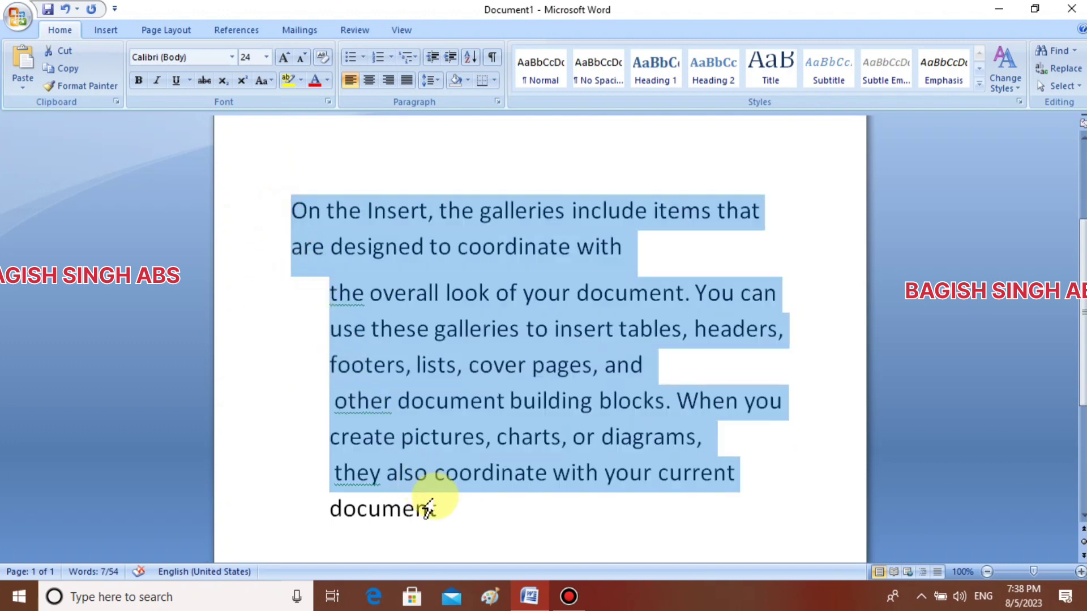
click(432, 81)
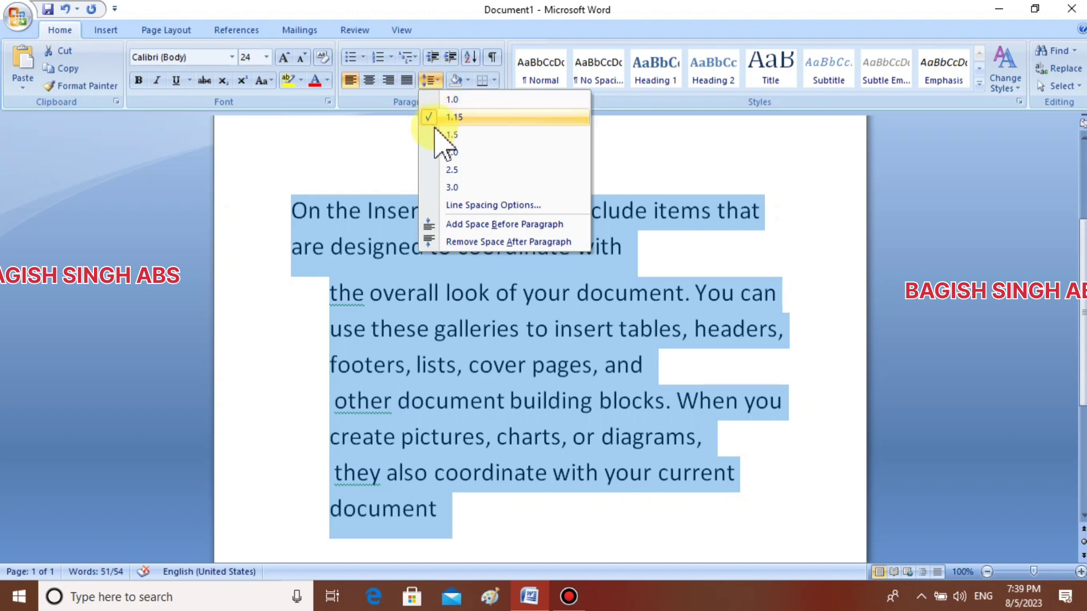
click(452, 187)
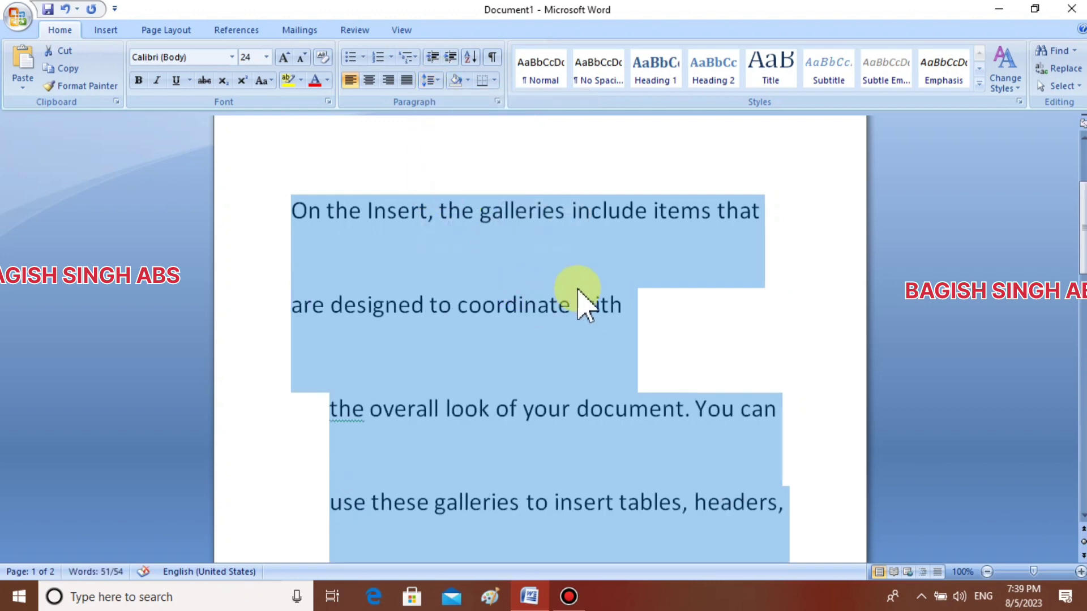
click(764, 289)
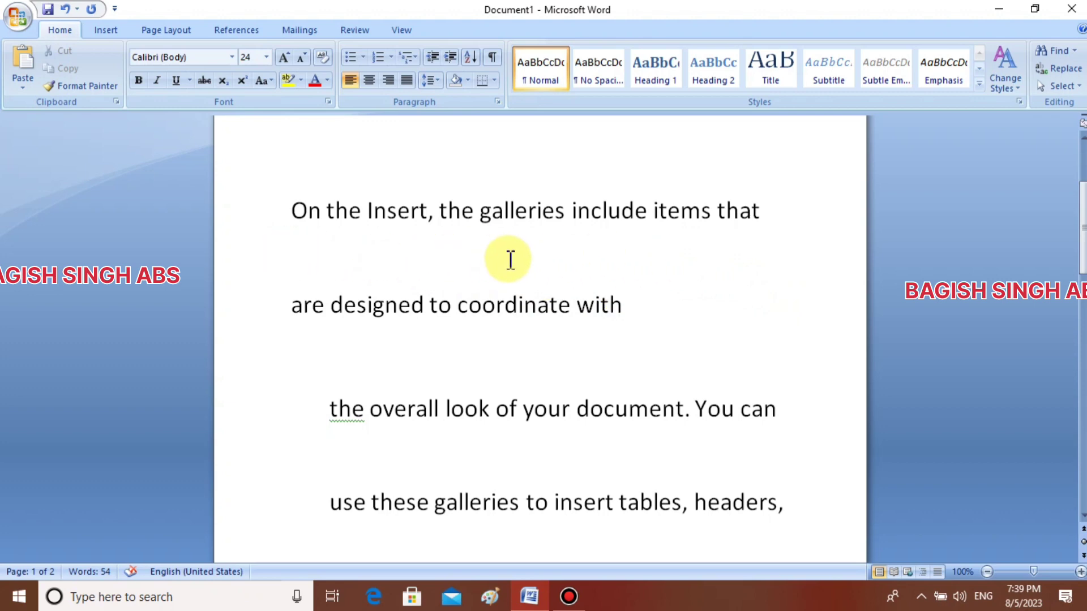
Reselect the body paragraphs and change their line spacing to single 1.0.
click(436, 80)
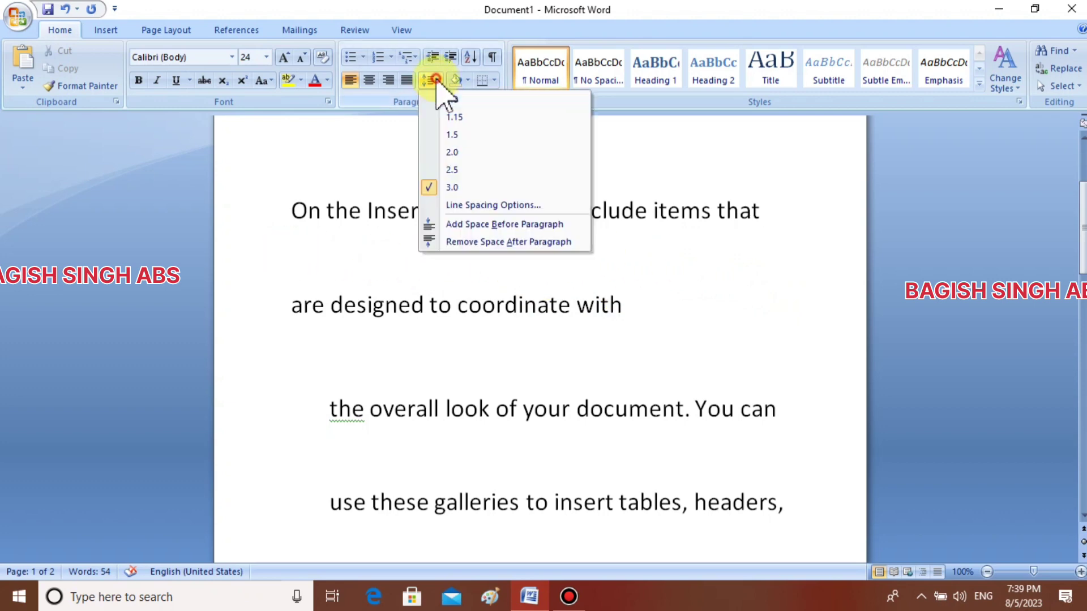
click(745, 182)
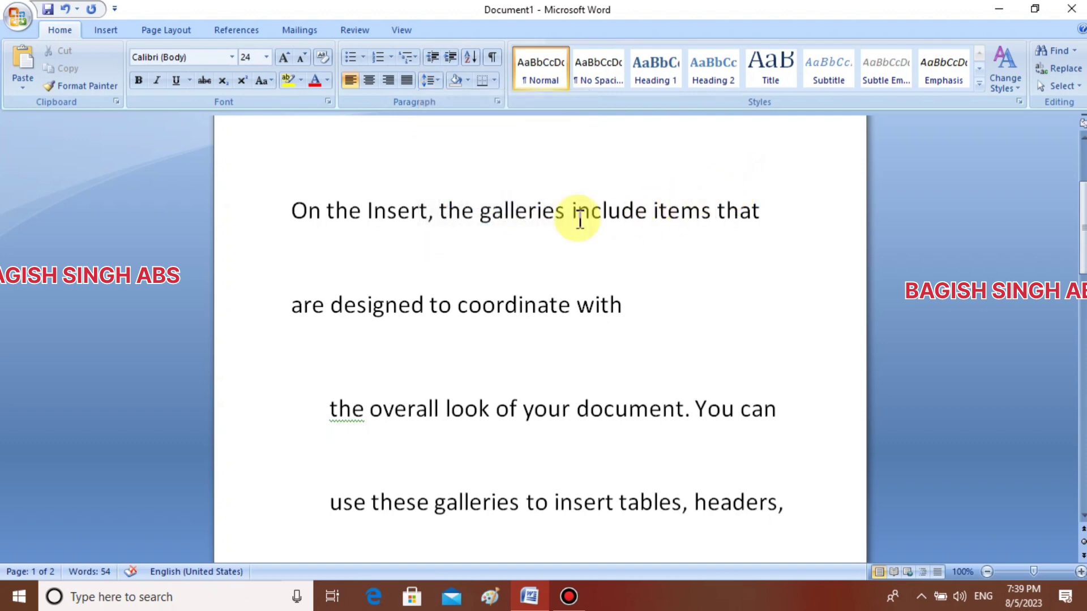
key(ctrl+a)
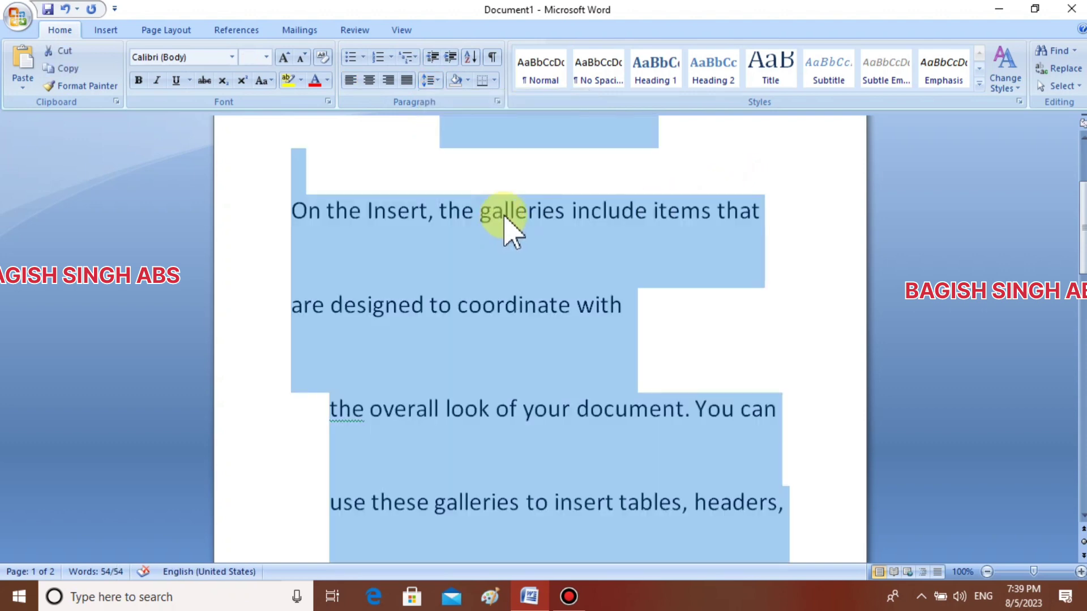
click(745, 144)
scroll(762, 225, down, 3)
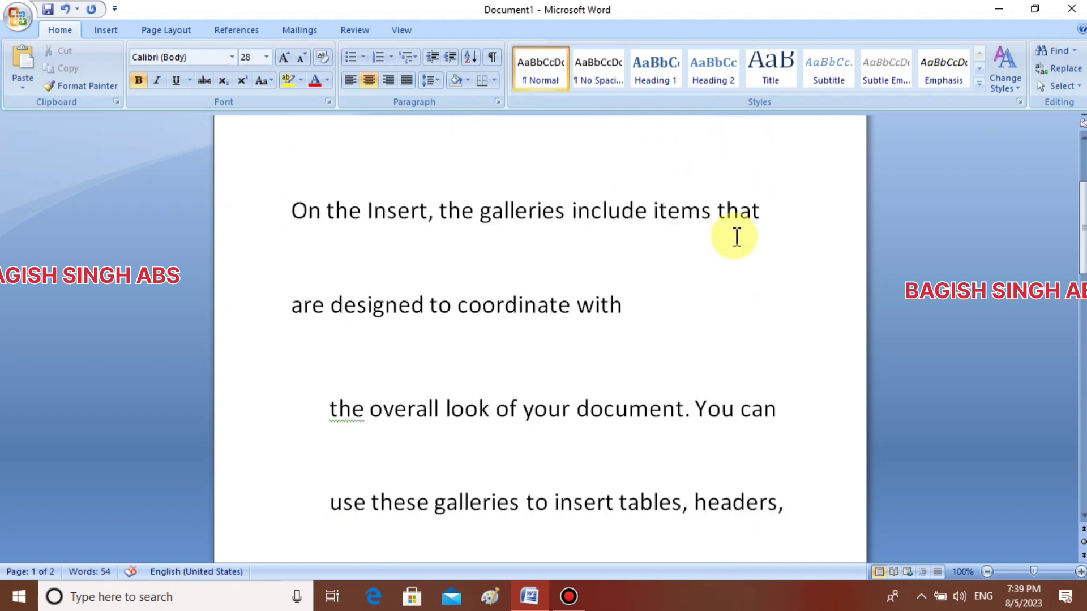
mouse_move(289, 205)
mouse_down()
mouse_move(756, 492)
mouse_move(836, 583)
mouse_up()
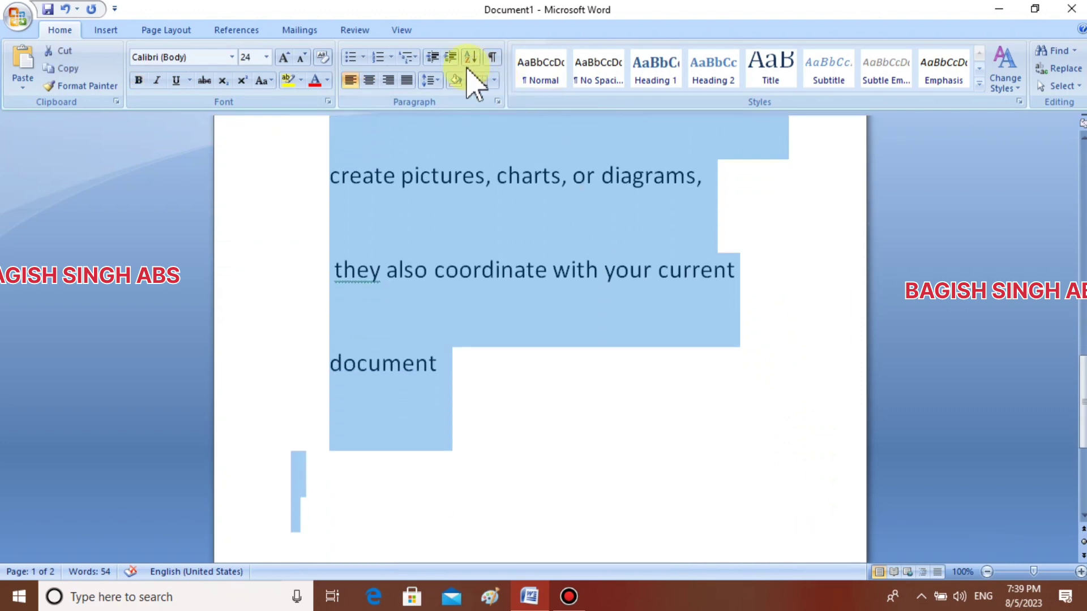
click(432, 80)
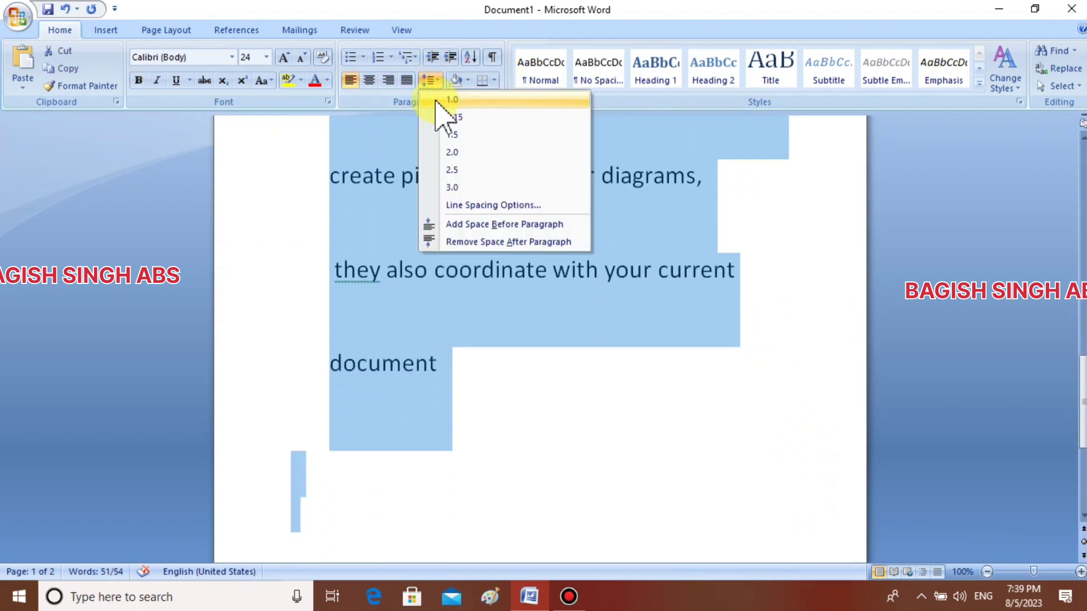
click(440, 100)
click(664, 180)
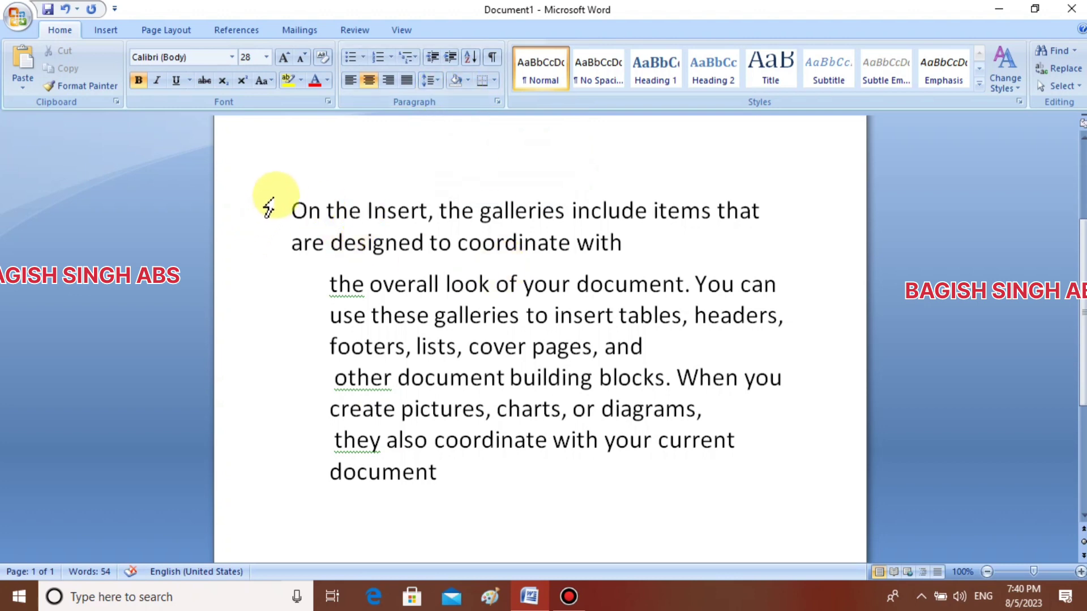
Apply the orange standard-colour shading to the selected body paragraphs.
drag(274, 209, 485, 478)
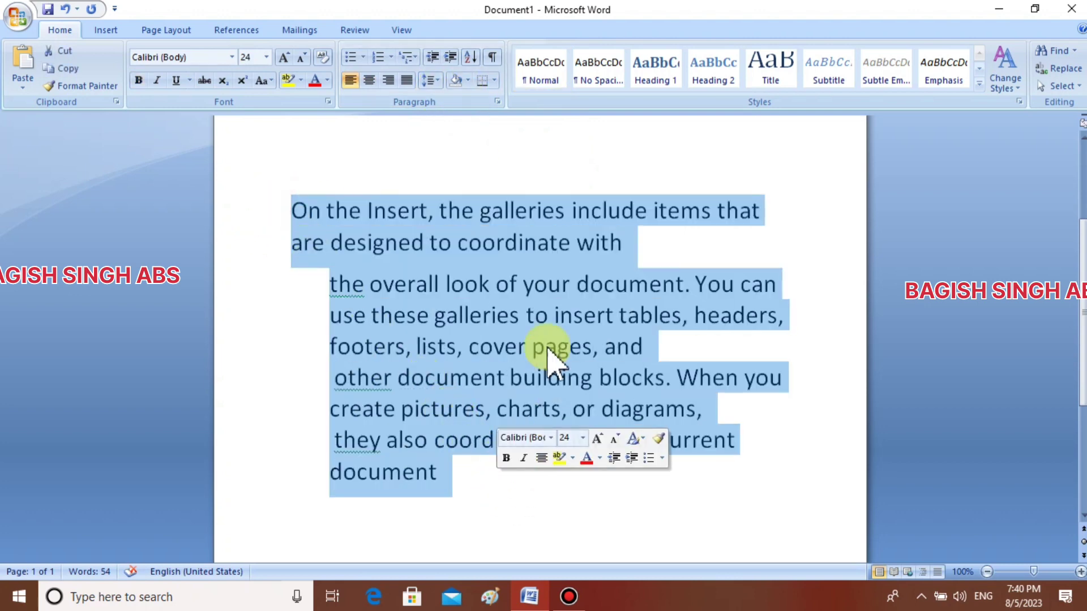
click(468, 80)
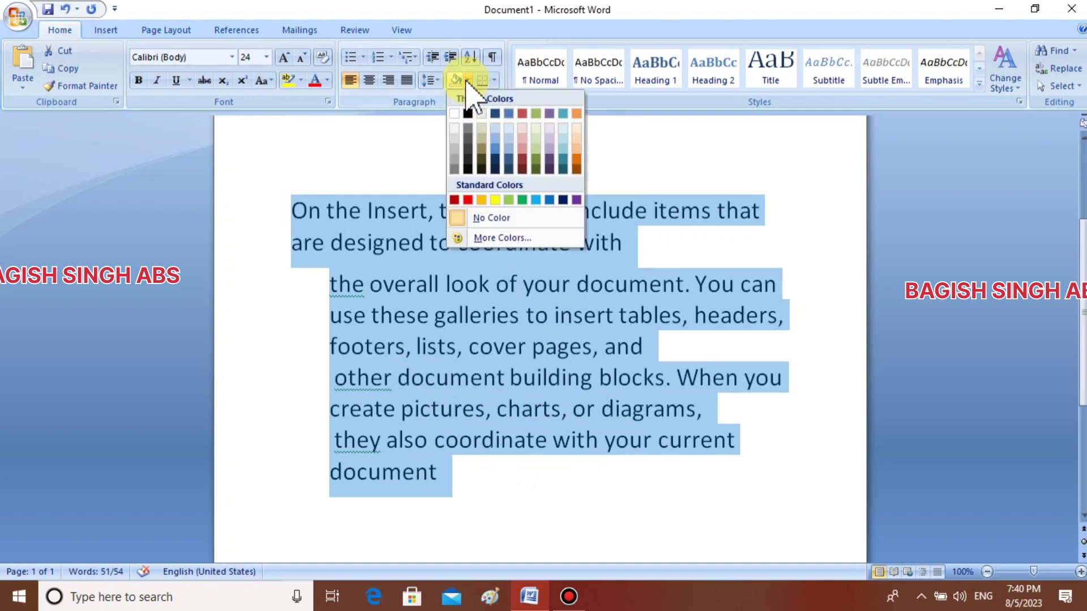
click(482, 199)
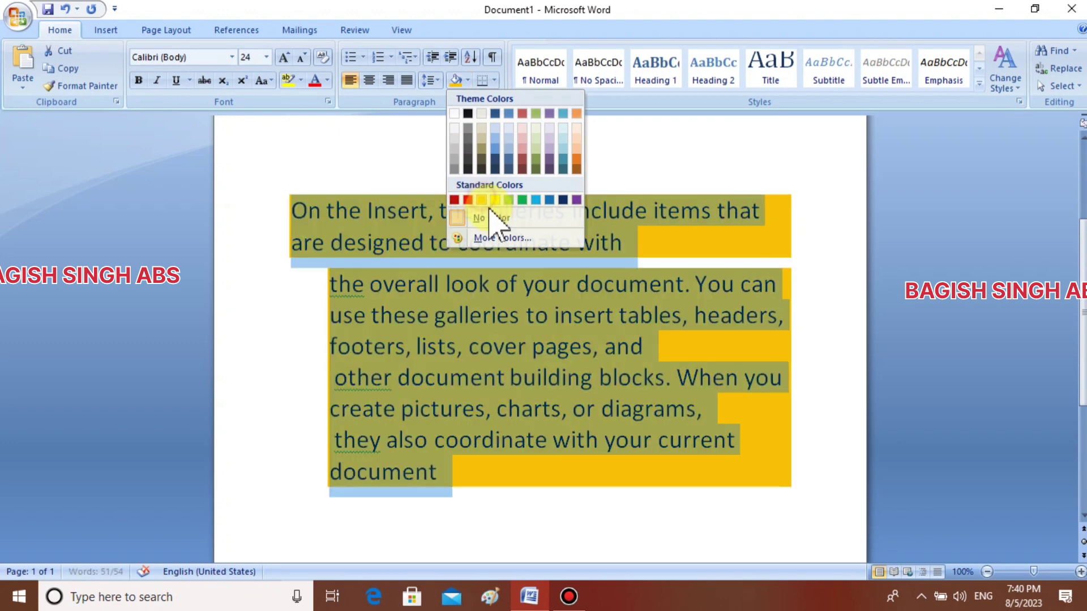
click(416, 174)
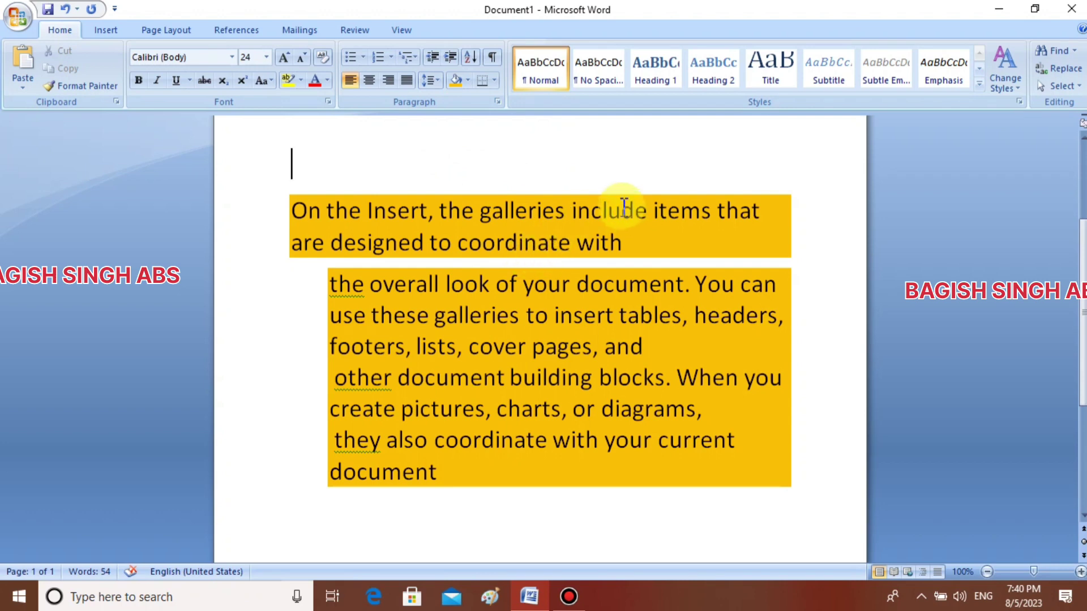
key(ctrl+v)
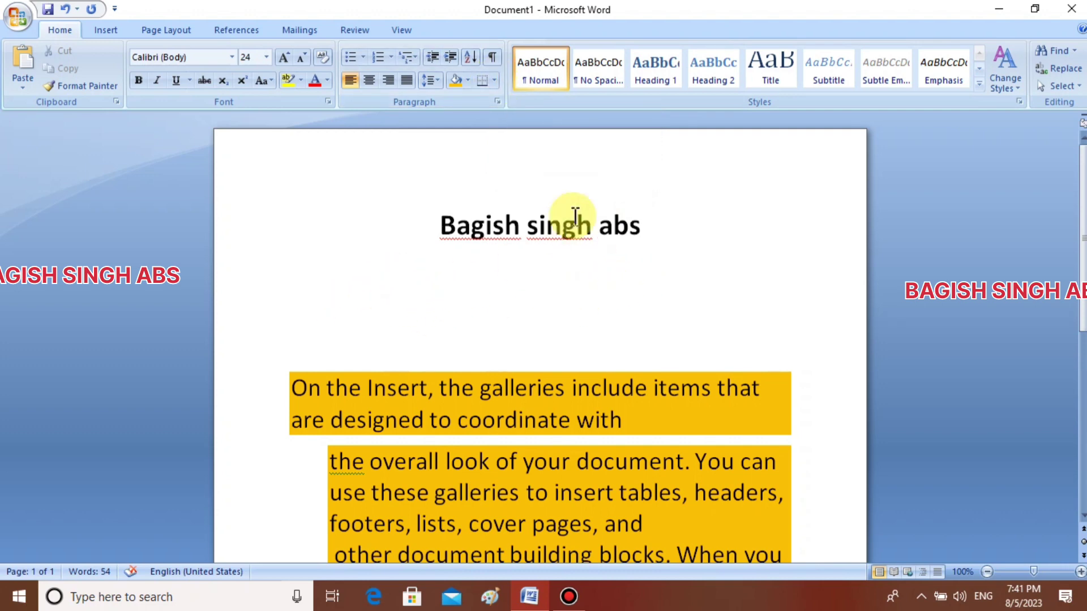
Apply All Borders to the empty paragraph, undo it with Ctrl+Z, and reopen the Borders list.
click(496, 81)
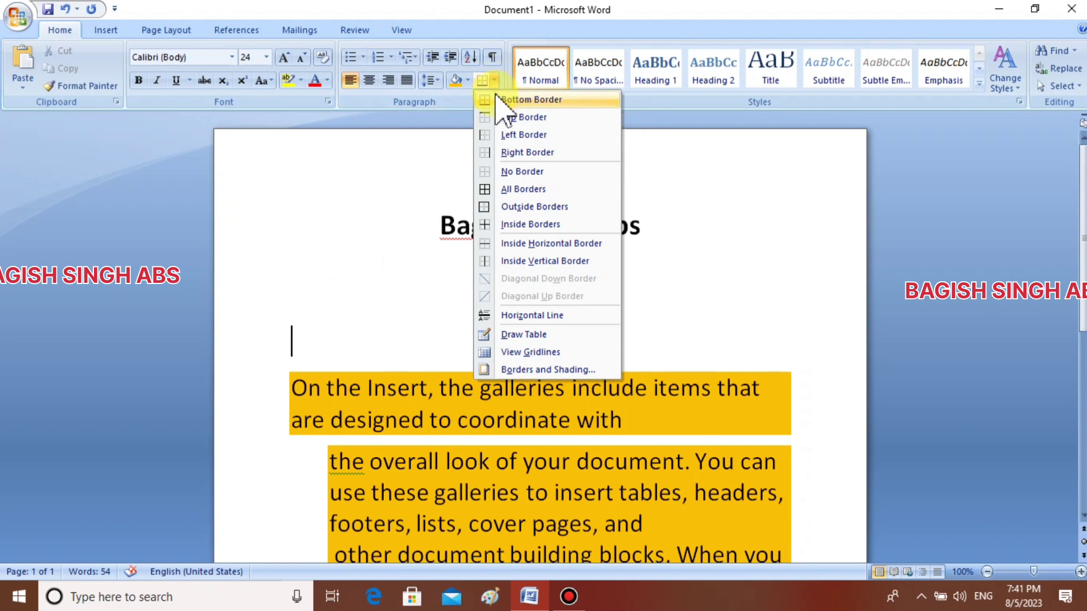
click(530, 193)
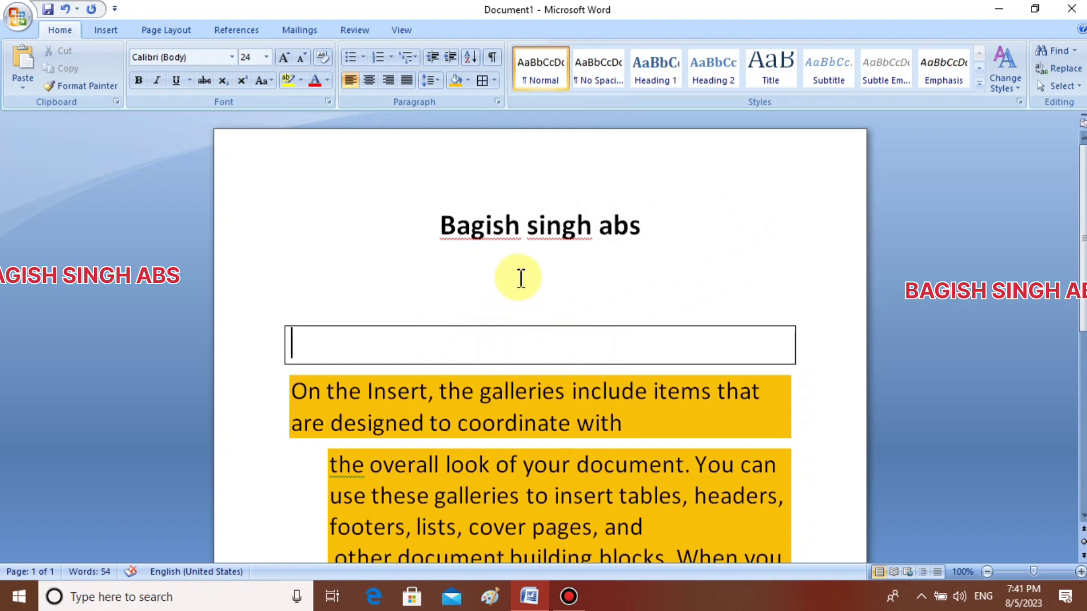
key(ctrl+z)
scroll(483, 311, down, 2)
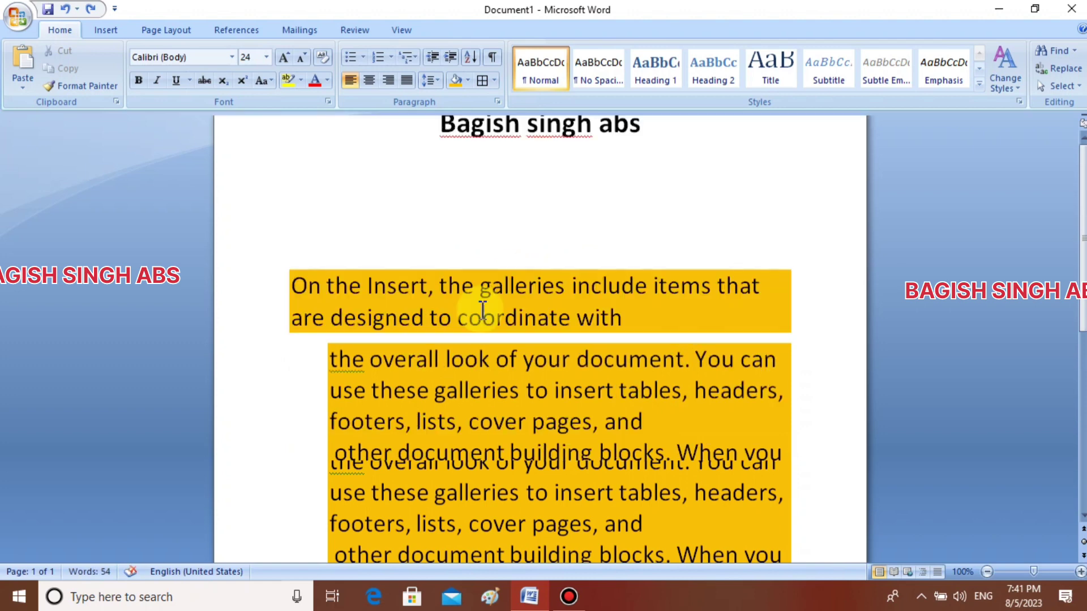
scroll(483, 311, down, 4)
scroll(482, 306, down, 2)
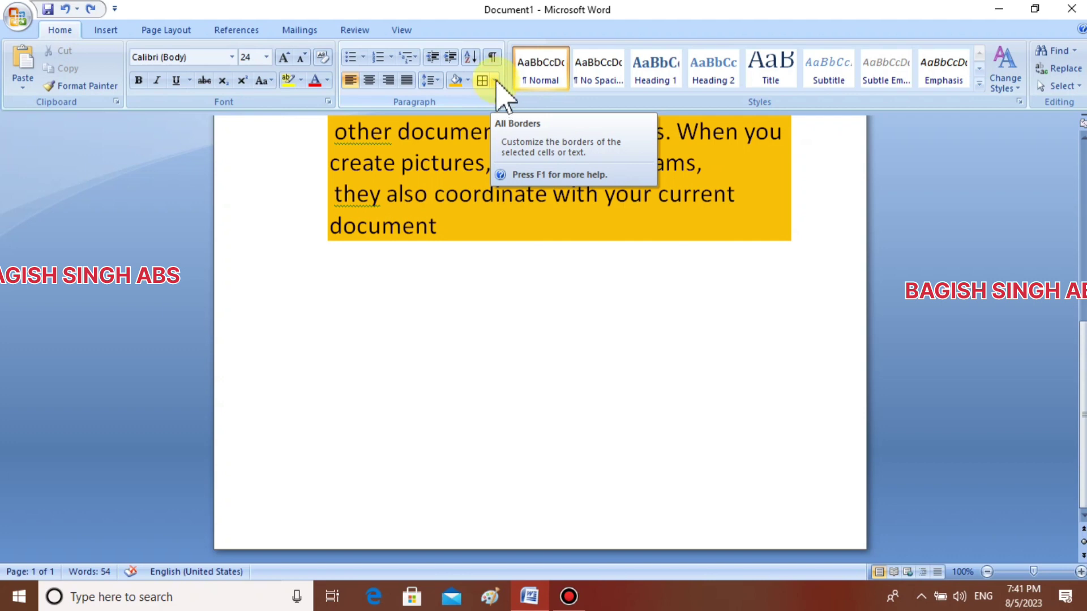
click(496, 81)
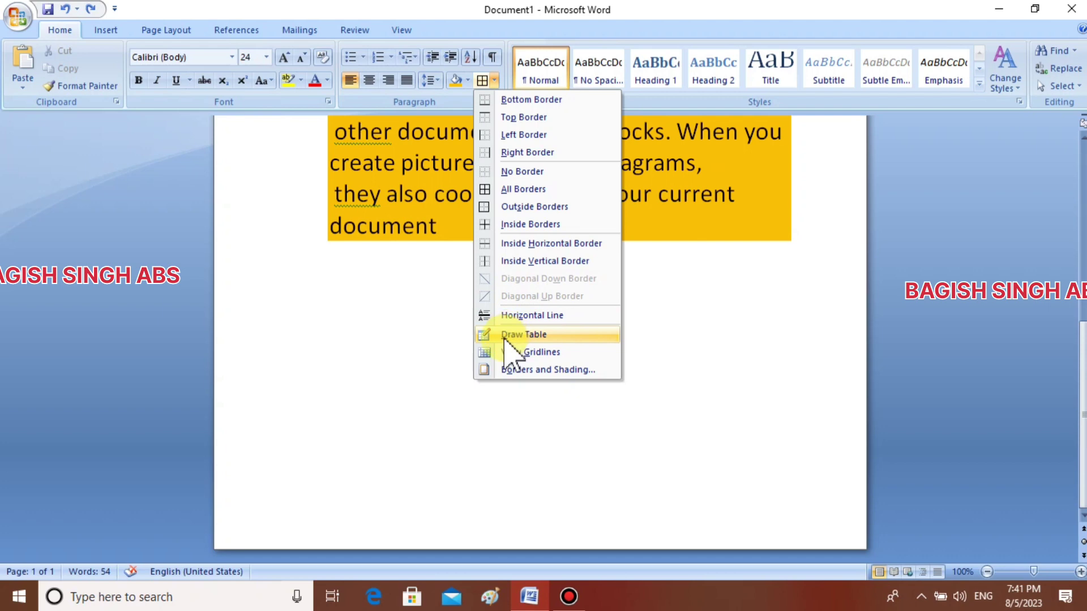
With Draw Table, draw the table outline below the body text and two horizontal row lines.
click(536, 335)
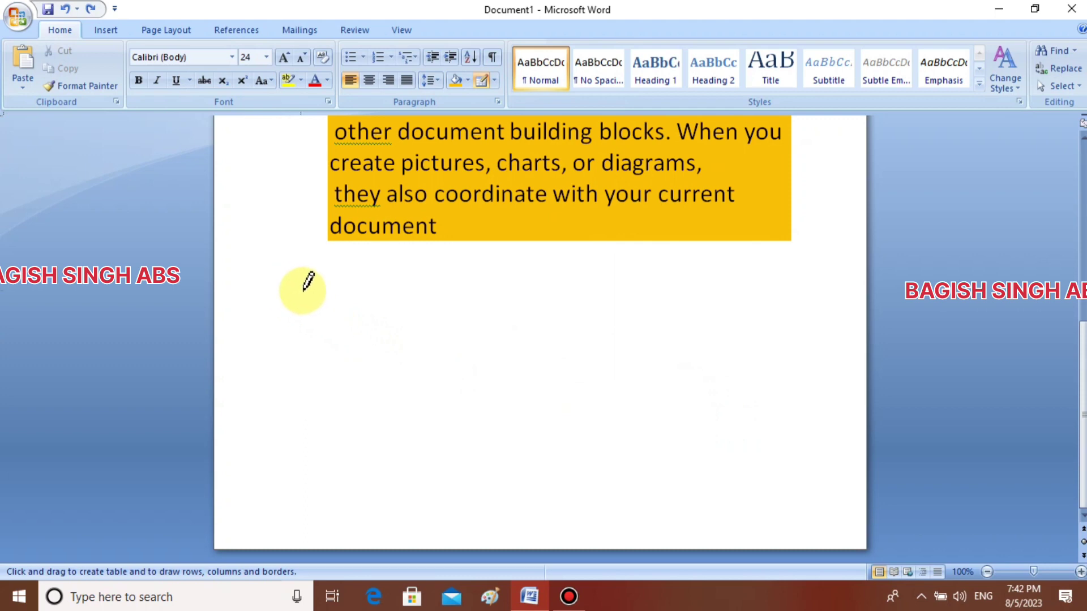
drag(305, 290, 789, 338)
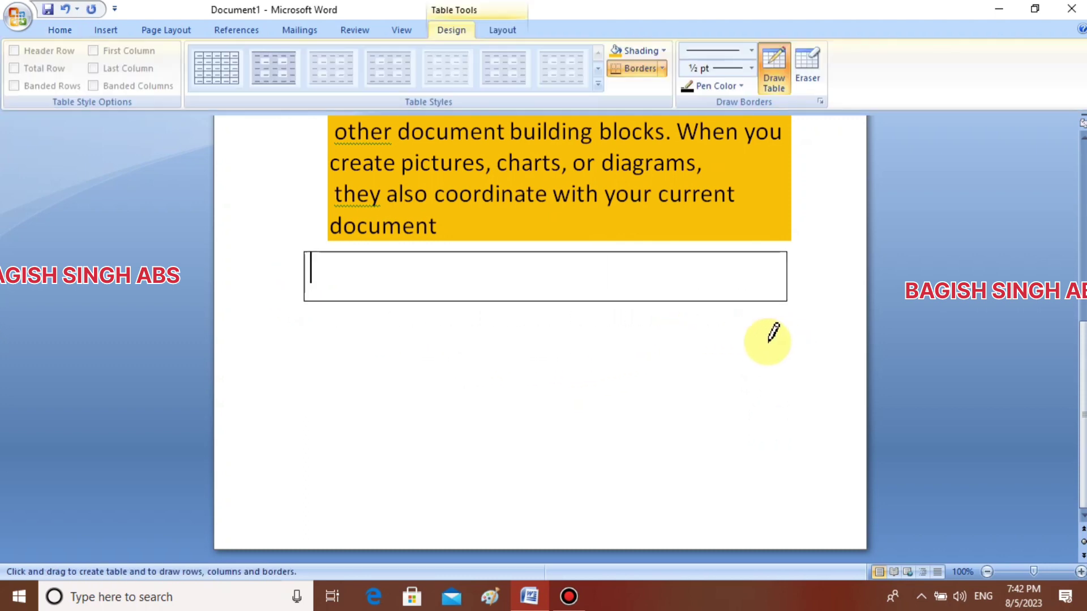
mouse_move(316, 302)
mouse_down()
mouse_move(306, 295)
mouse_move(786, 375)
mouse_up()
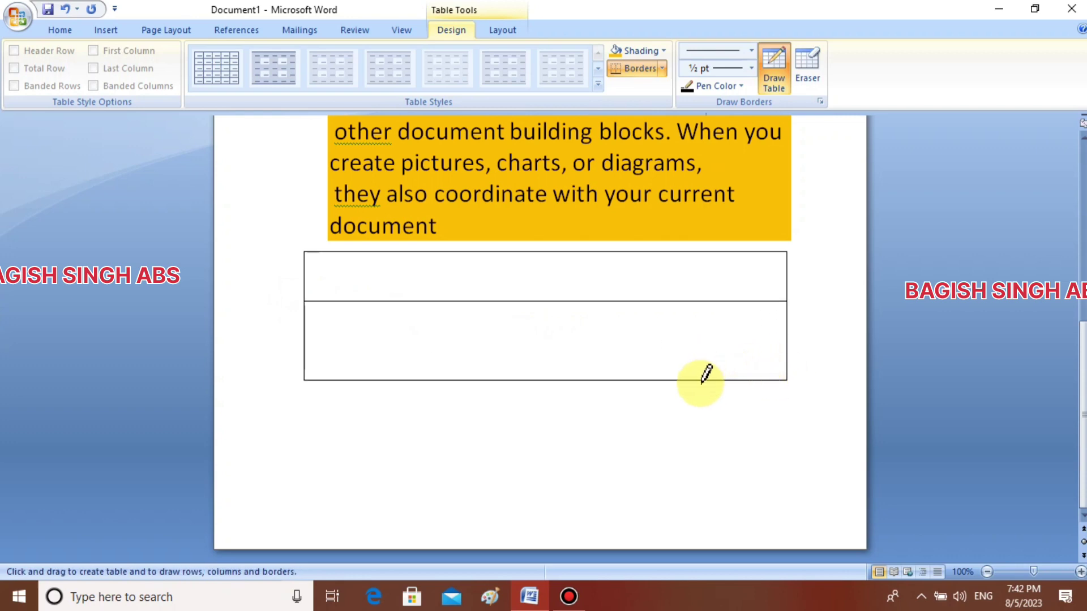
mouse_move(304, 371)
mouse_down()
mouse_move(372, 405)
mouse_move(563, 437)
mouse_move(775, 455)
mouse_move(706, 439)
mouse_move(771, 443)
mouse_up()
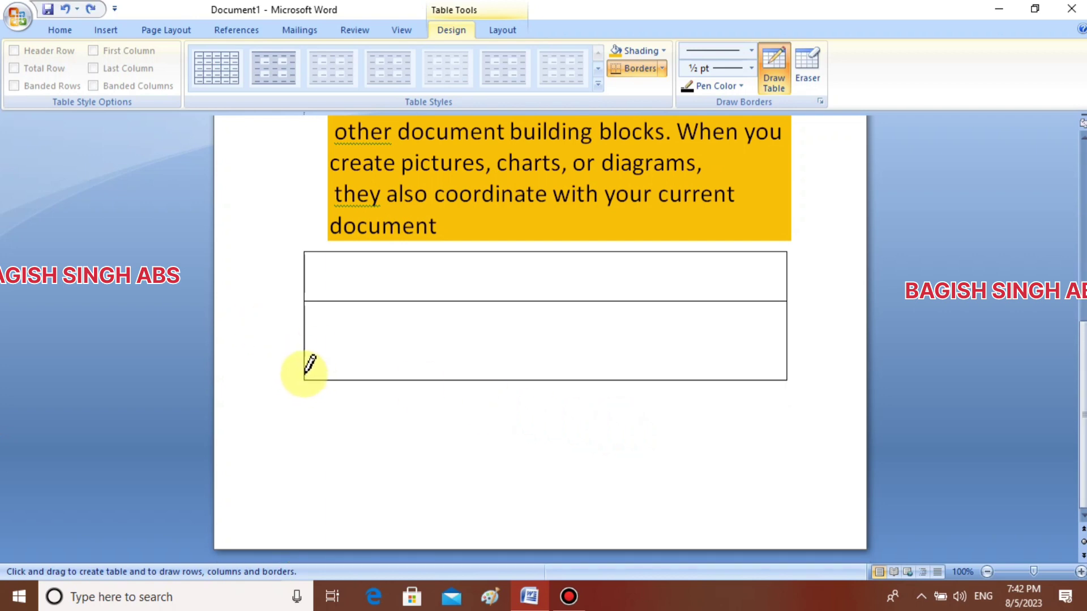
mouse_move(306, 373)
mouse_down()
mouse_move(348, 399)
mouse_move(648, 403)
mouse_move(784, 373)
mouse_up()
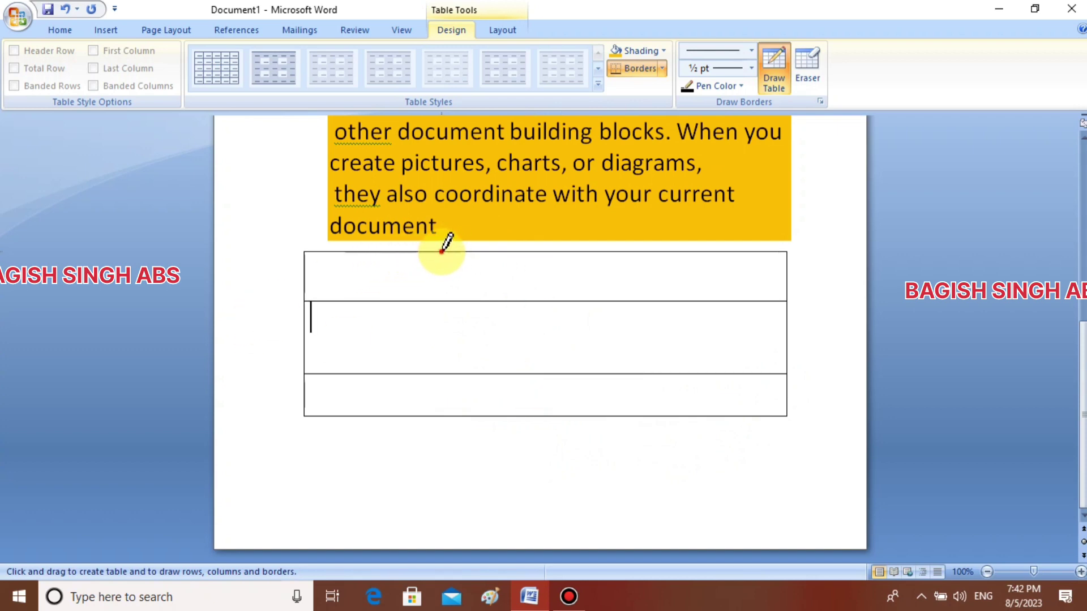
Draw three vertical lines through the rows to make four columns, also splitting the bottom-left cell.
drag(441, 251, 442, 300)
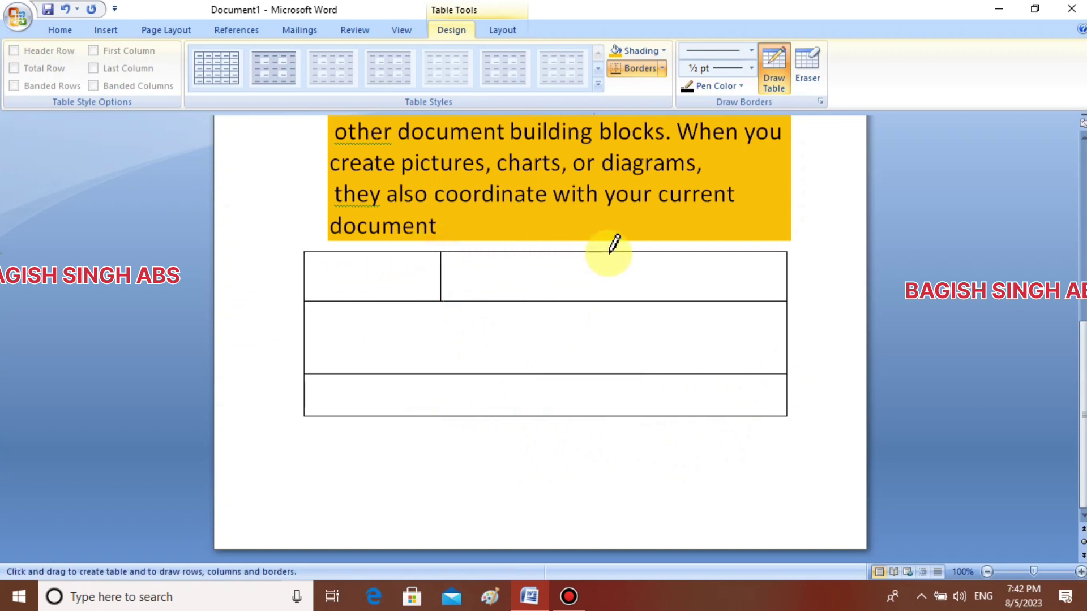
drag(555, 251, 553, 300)
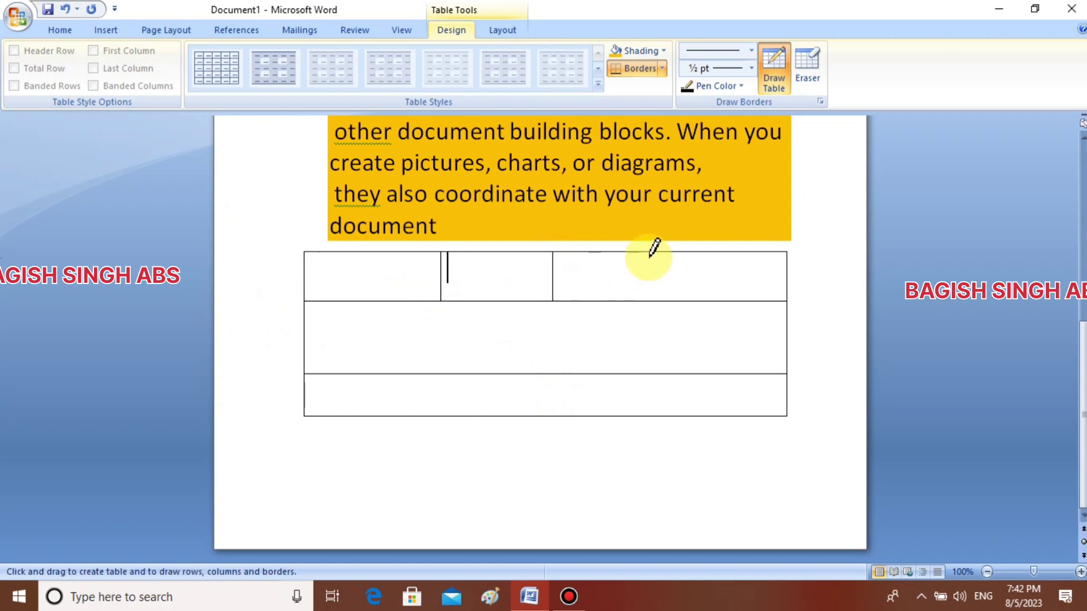
drag(681, 253, 680, 300)
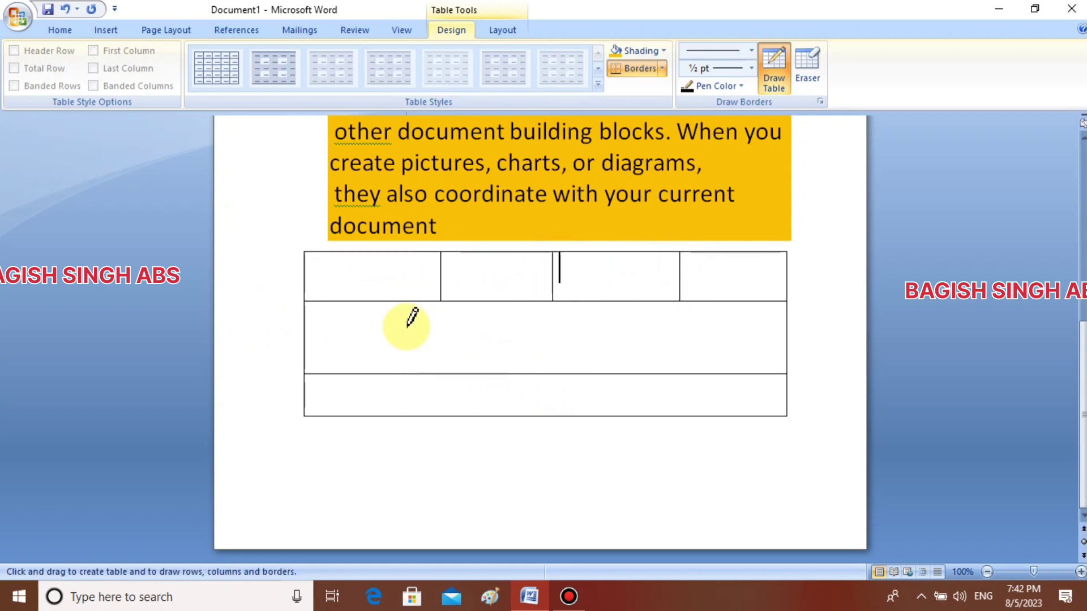
drag(441, 304, 440, 373)
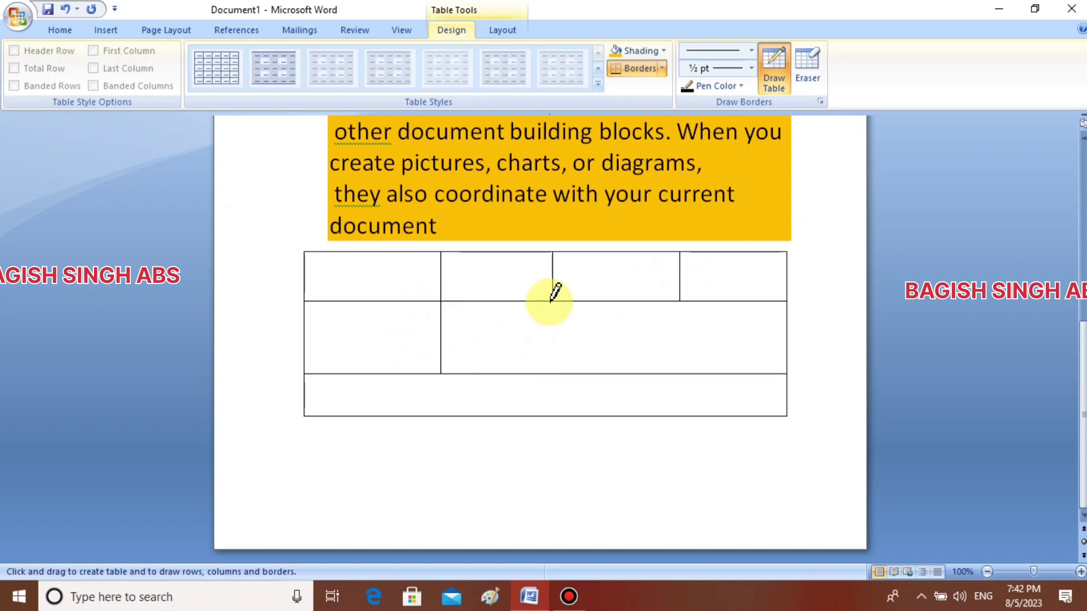
drag(555, 302, 553, 413)
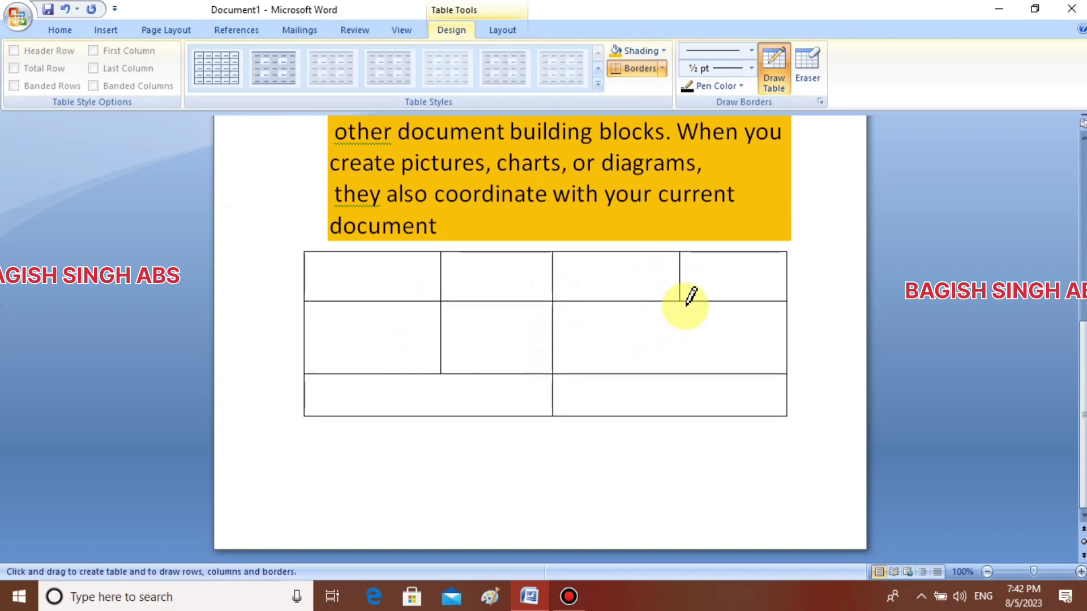
drag(679, 302, 680, 412)
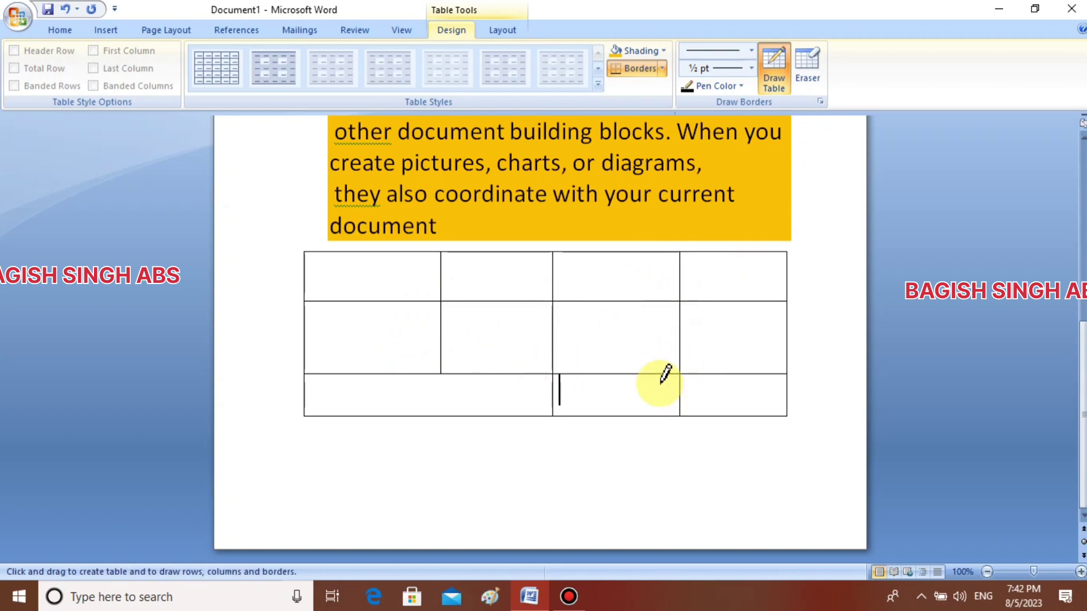
drag(441, 375, 441, 415)
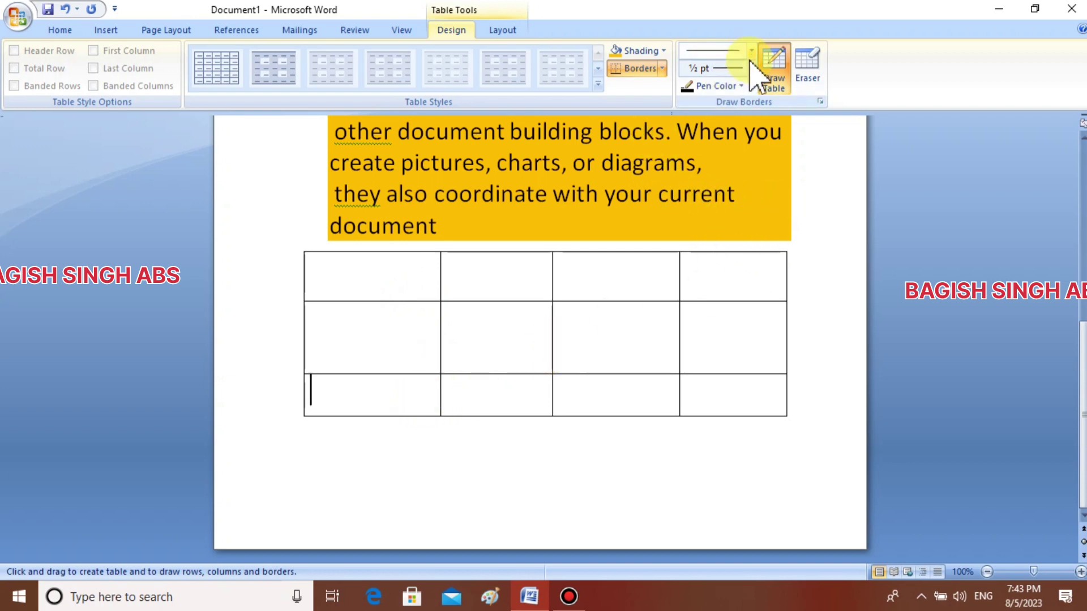
click(727, 282)
right_click(726, 282)
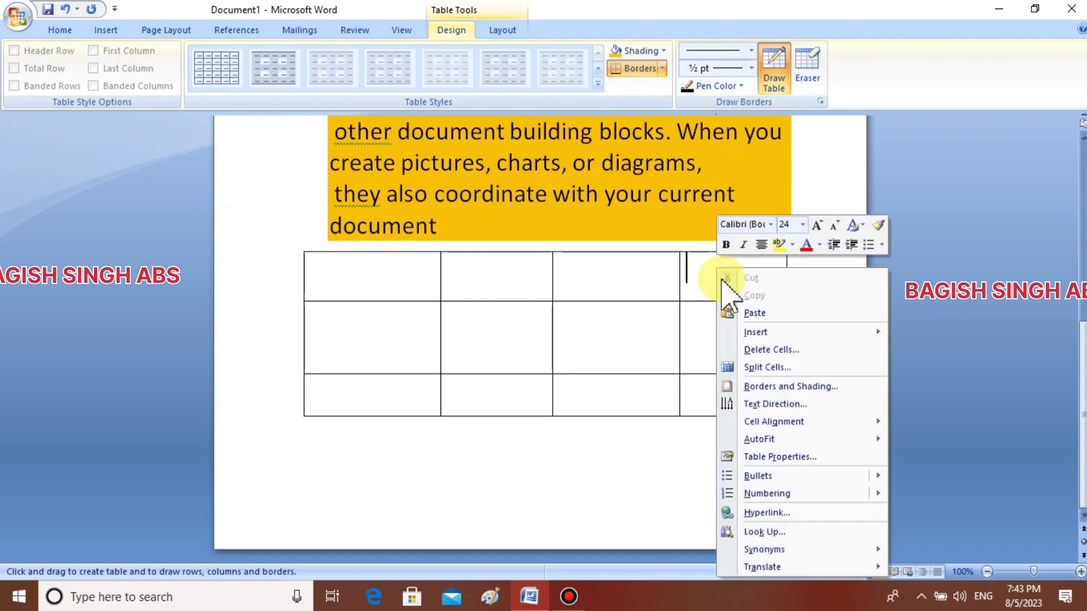
click(689, 311)
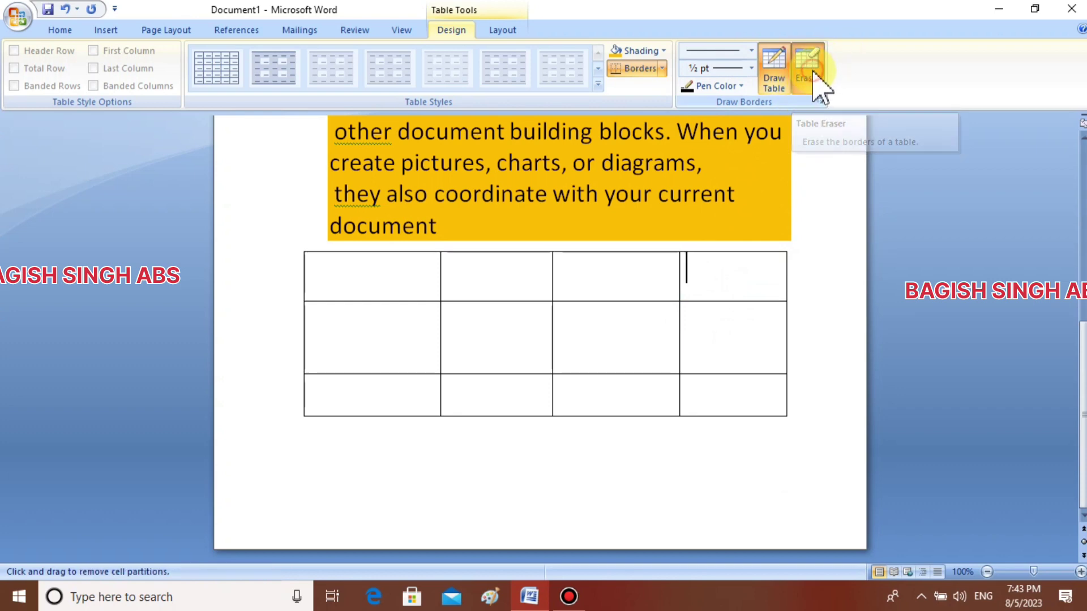
With the Eraser, remove the bottom row's edges and column lines, leaving two rows.
click(814, 78)
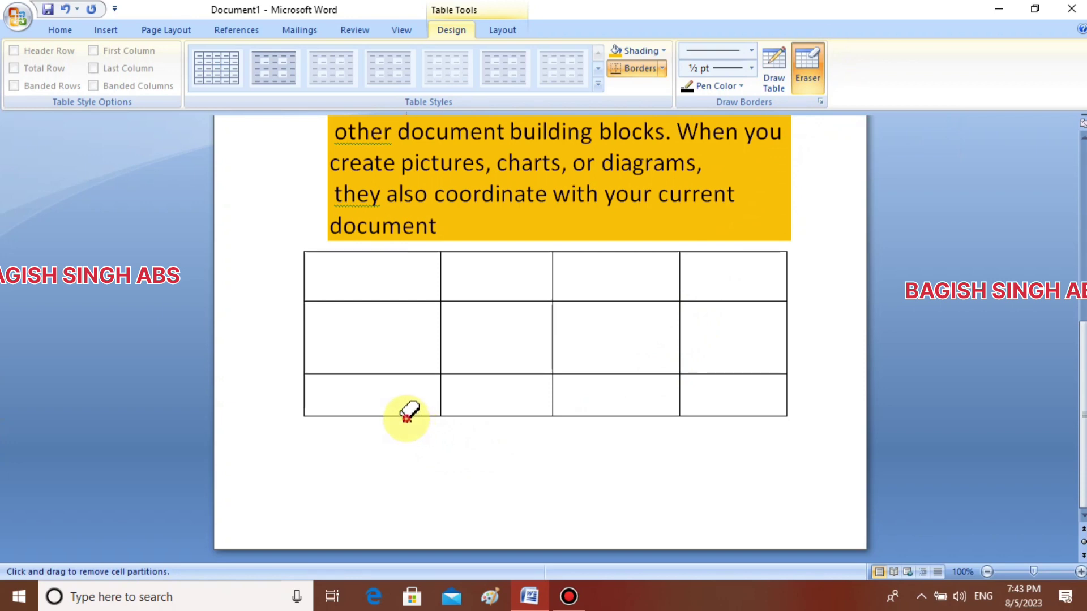
click(496, 417)
key(Escape)
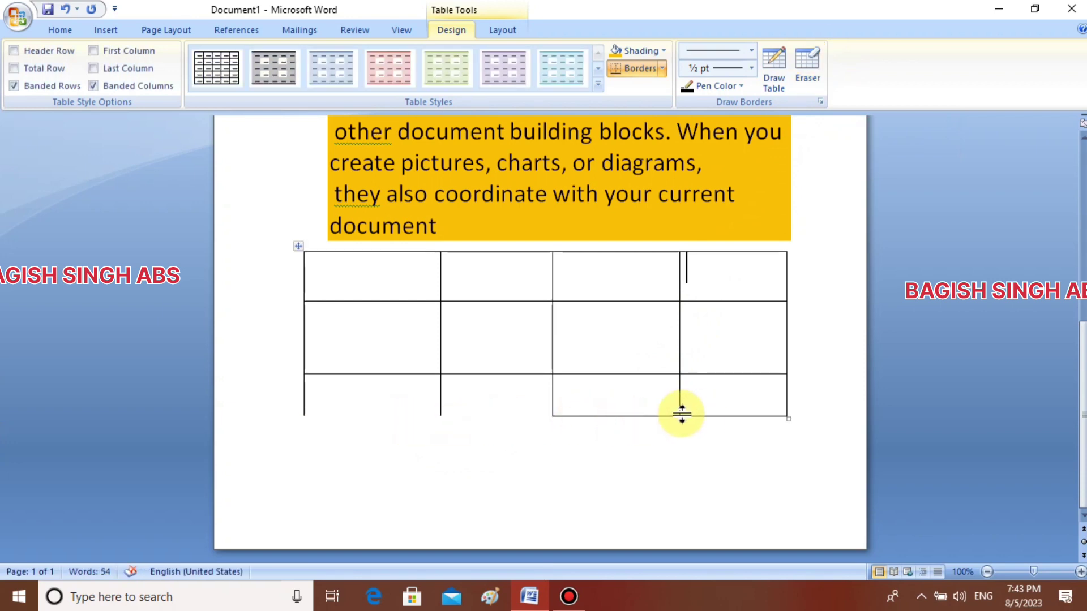
click(808, 72)
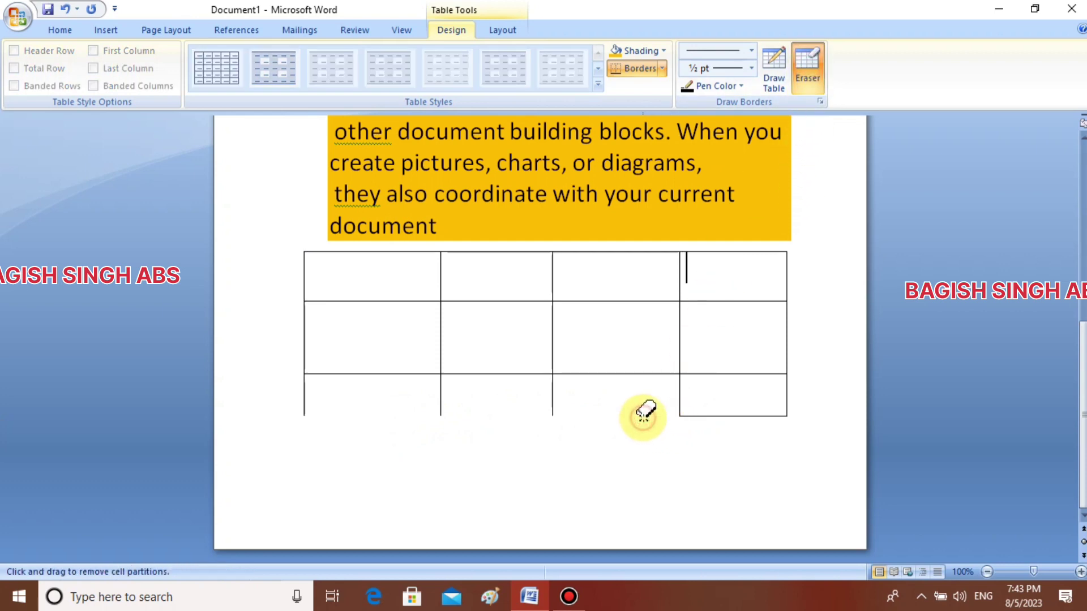
click(718, 417)
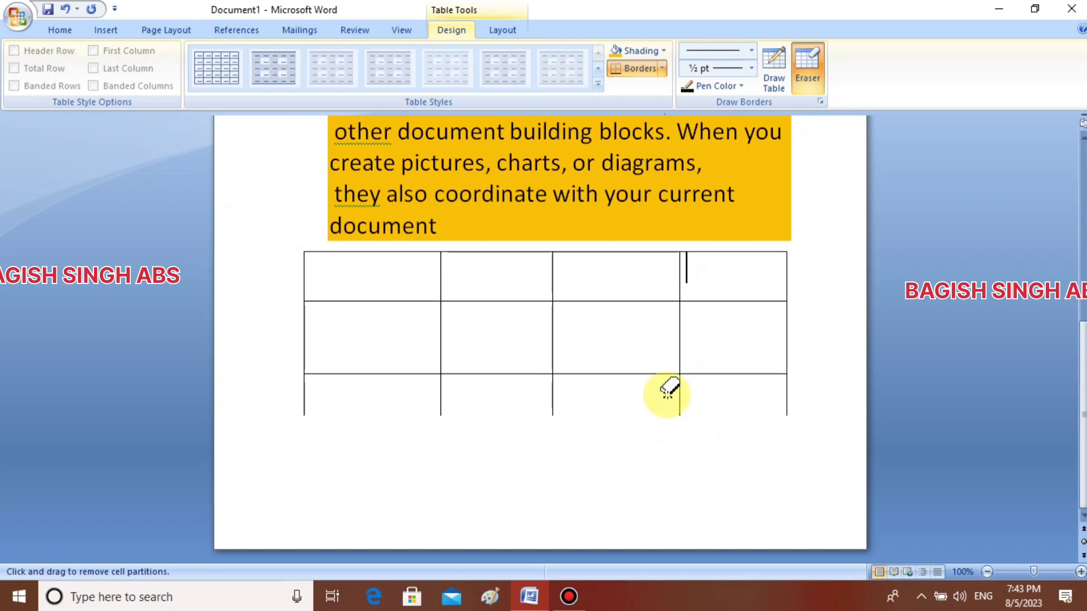
click(680, 394)
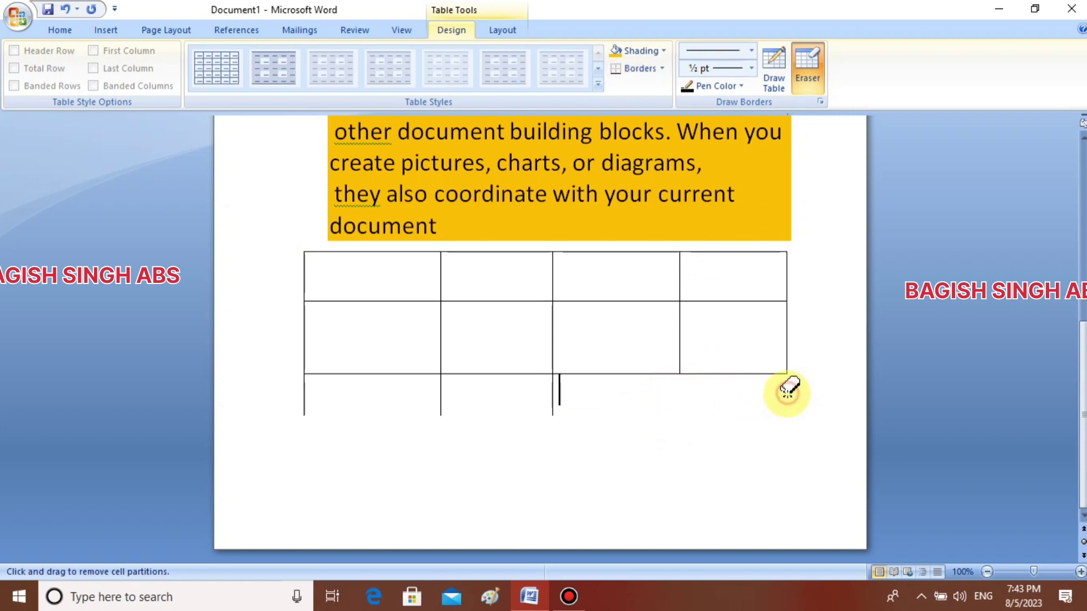
click(553, 396)
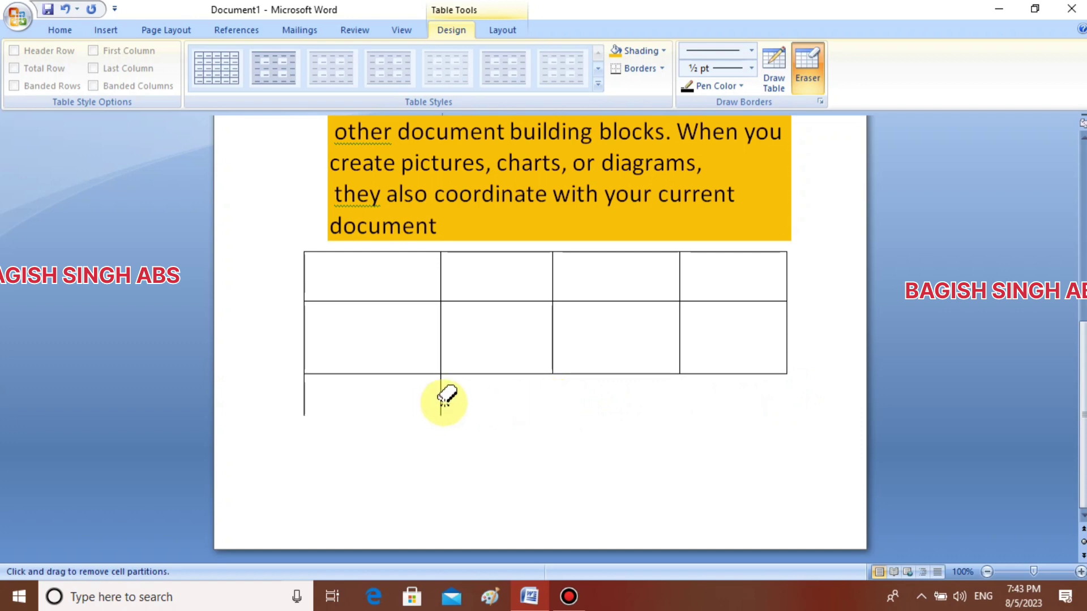
click(442, 400)
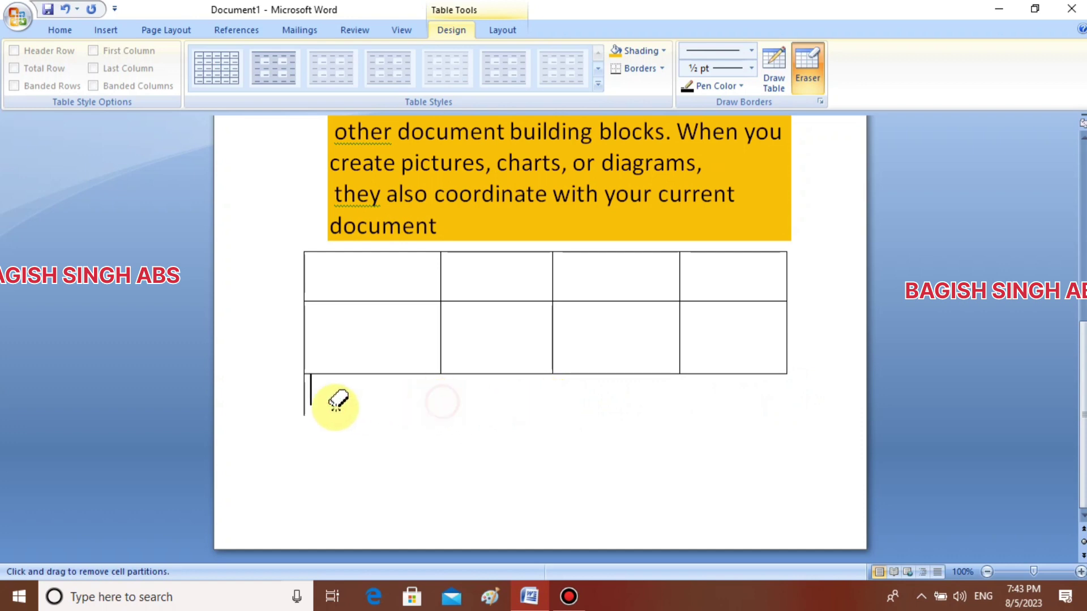
click(304, 396)
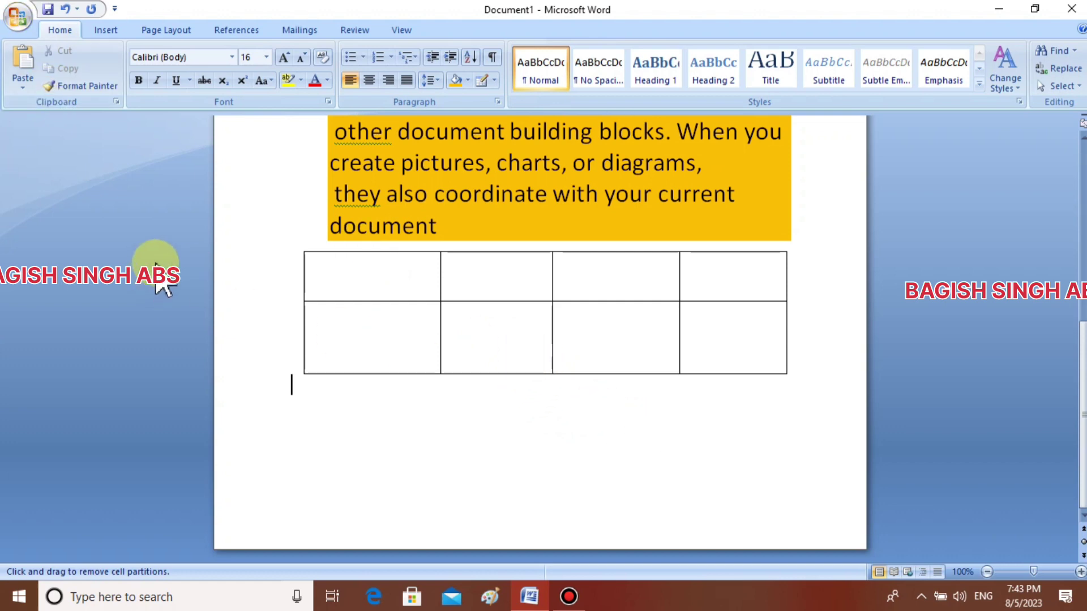
Dismiss the shortcut menus near the table and press Esc to turn off the Eraser.
right_click(481, 465)
click(446, 439)
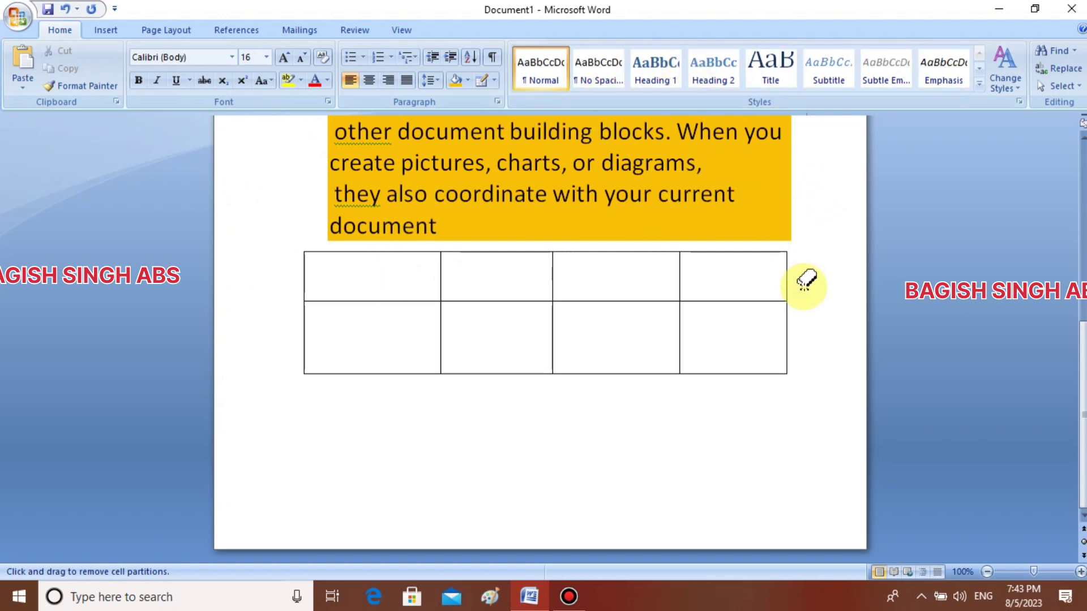
right_click(365, 415)
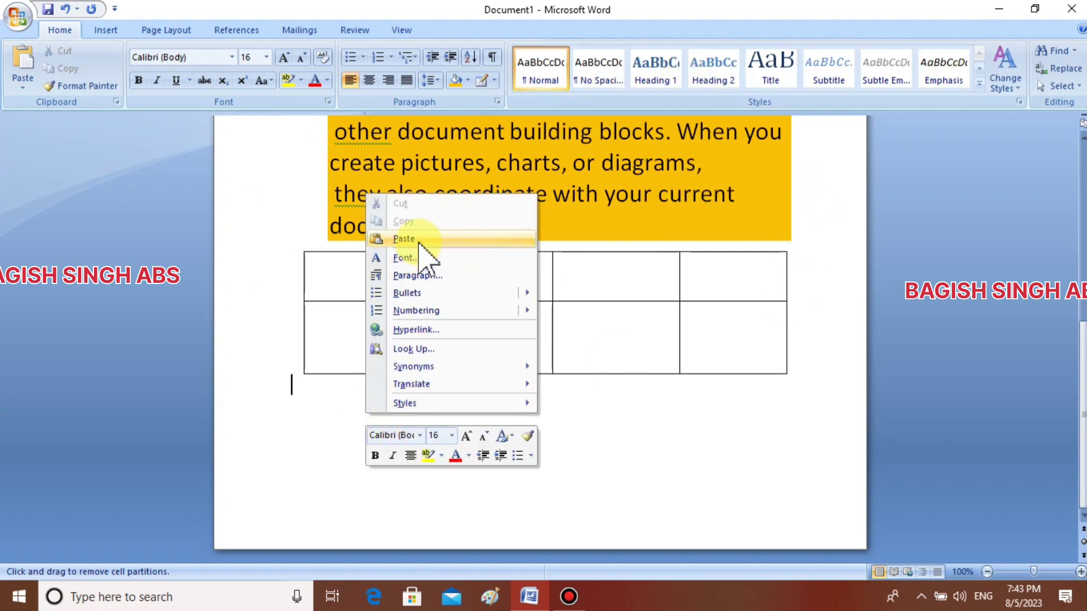
click(862, 332)
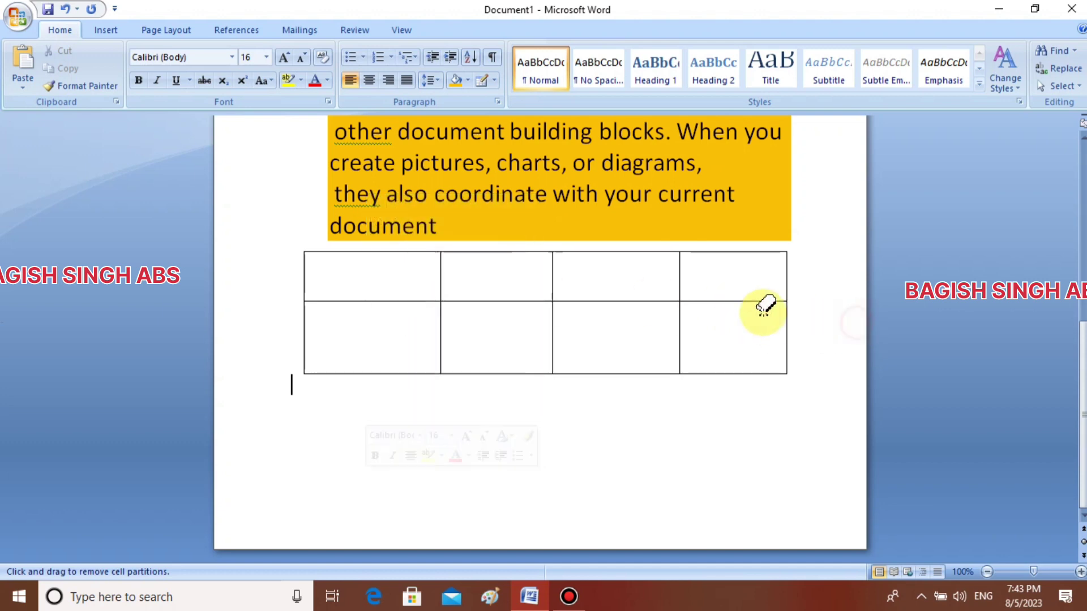
key(Escape)
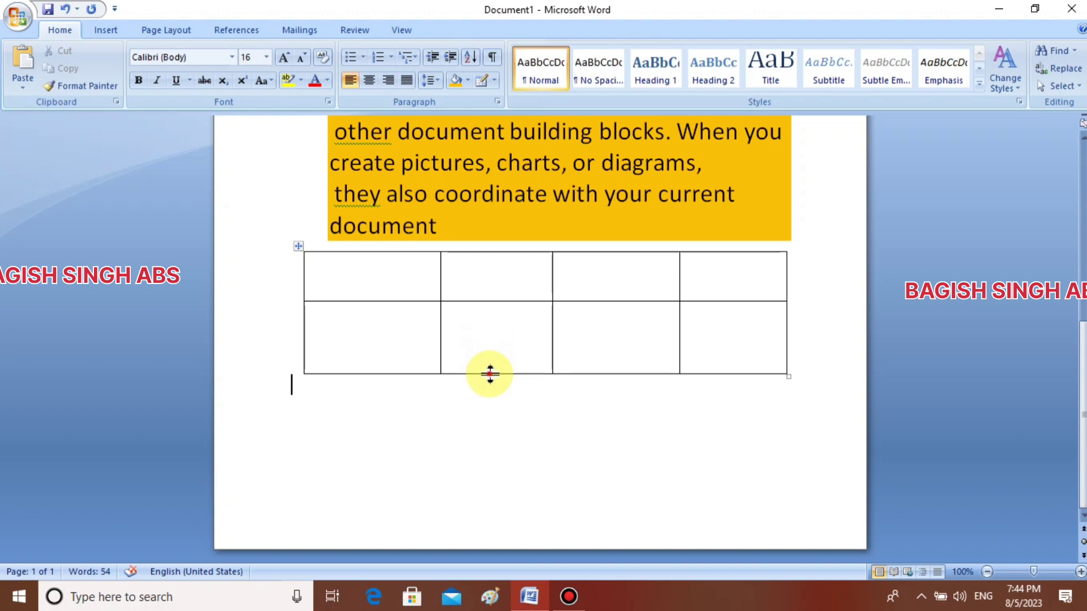
Drag the bottom border and row divider upward to shorten both rows, then click the first cell.
drag(490, 373, 492, 339)
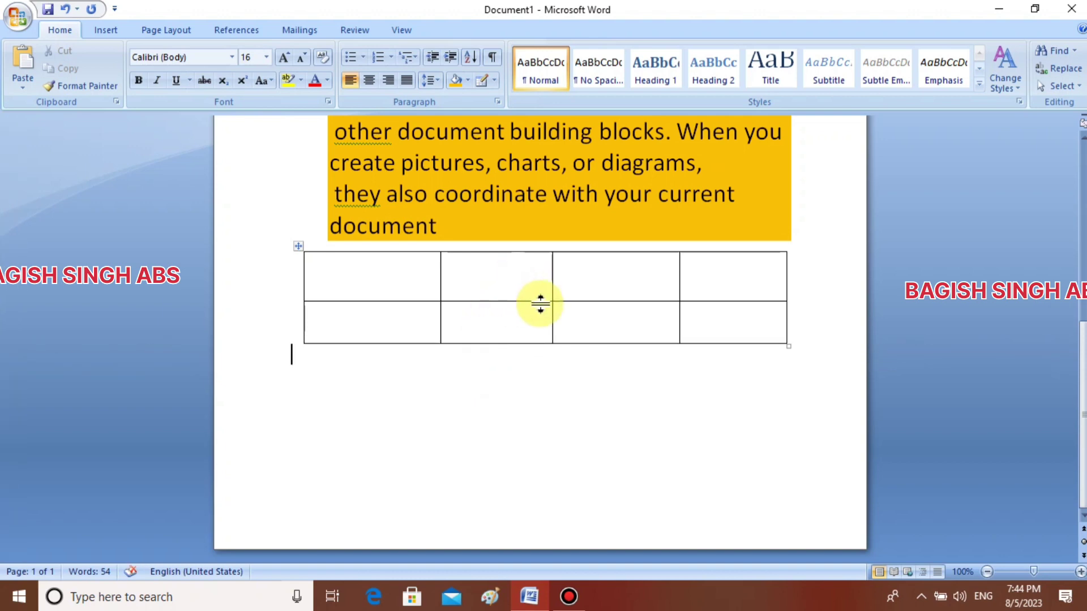
drag(539, 302, 534, 296)
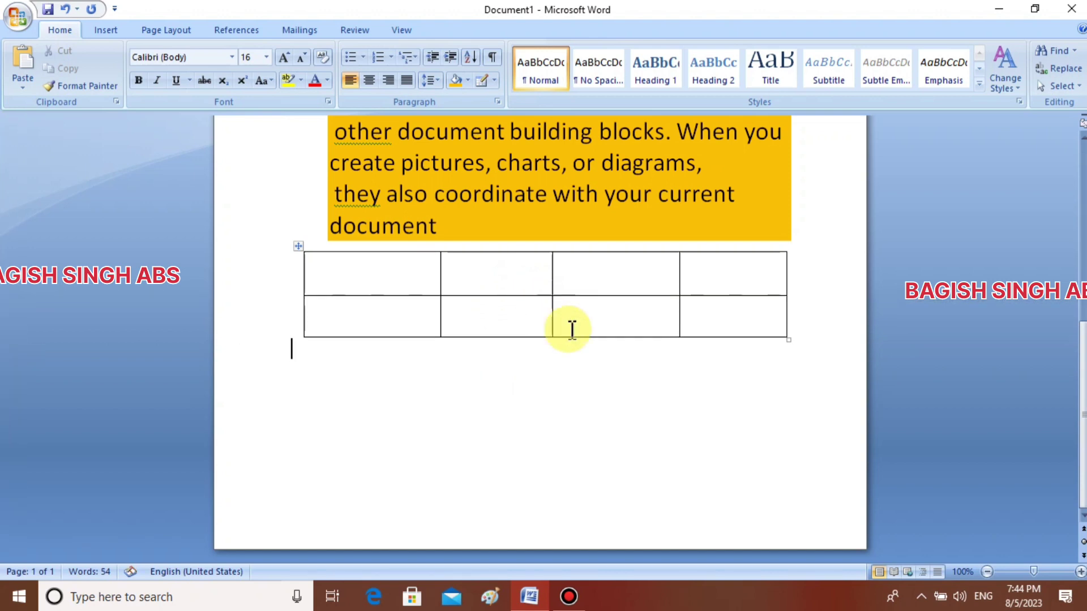
click(351, 286)
text(hzgvj)
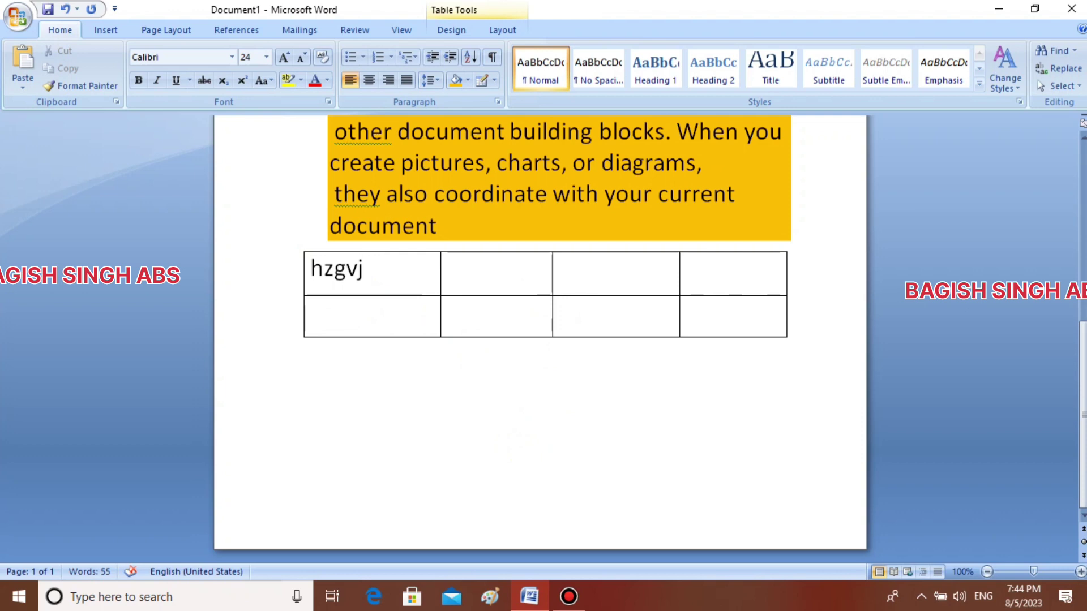
Fill the remaining first-row cells with khkhk, kjhkh and kjhk.
key(Tab)
text(khkhk)
key(Tab)
text(kj)
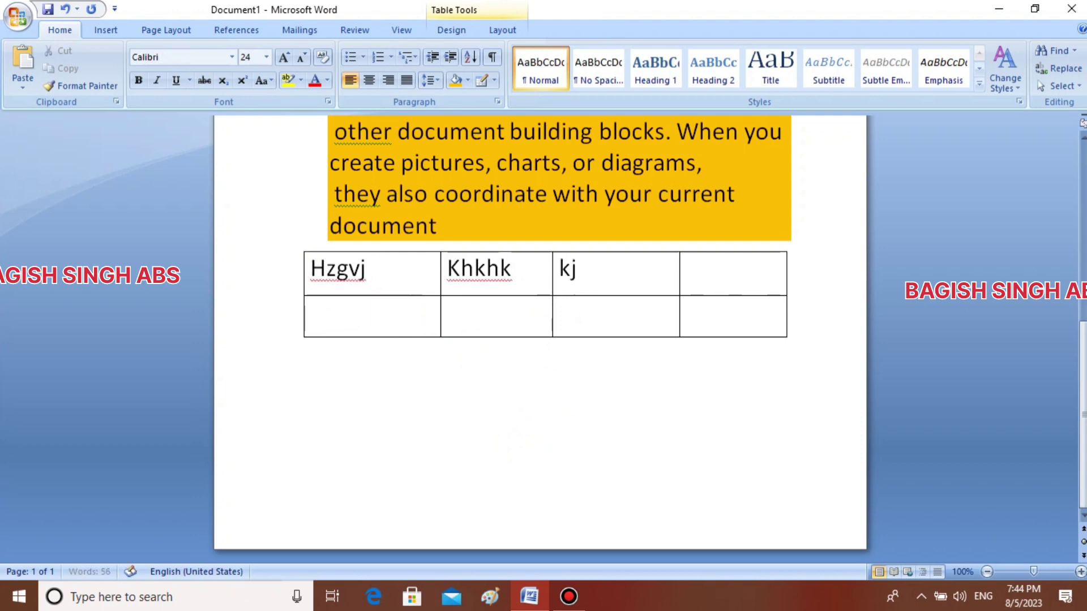
text(hkh)
key(Tab)
text(kjhk)
Fill the second row with kjhk, khjk and kh, then Tab out to add an empty third row.
key(Tab)
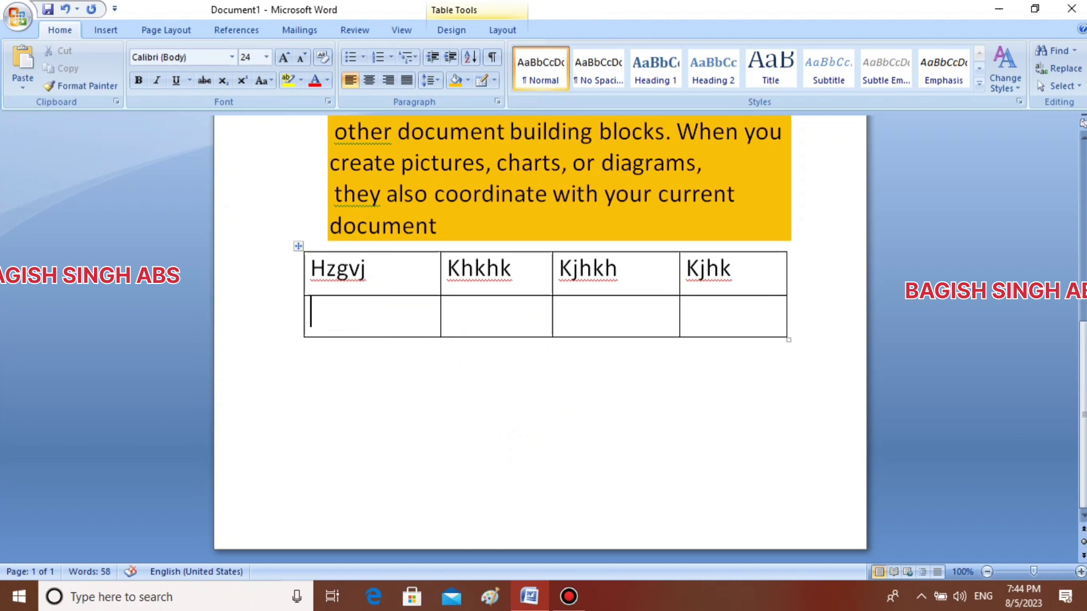
text(kjhkh)
key(Tab)
text(kjhk)
key(Tab)
text(khjk)
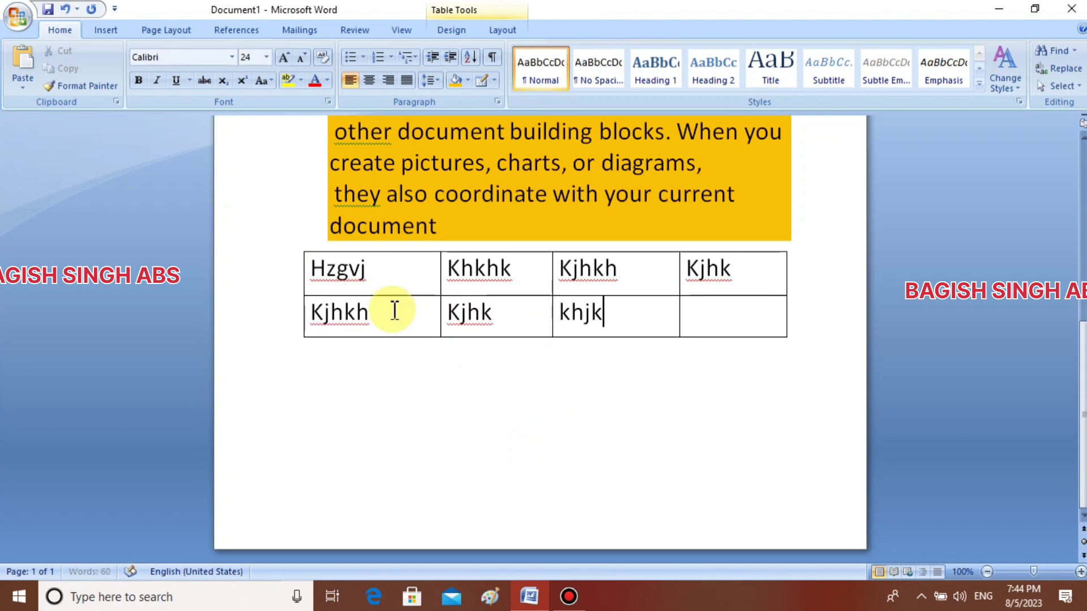
key(Tab)
text(kh)
key(Tab)
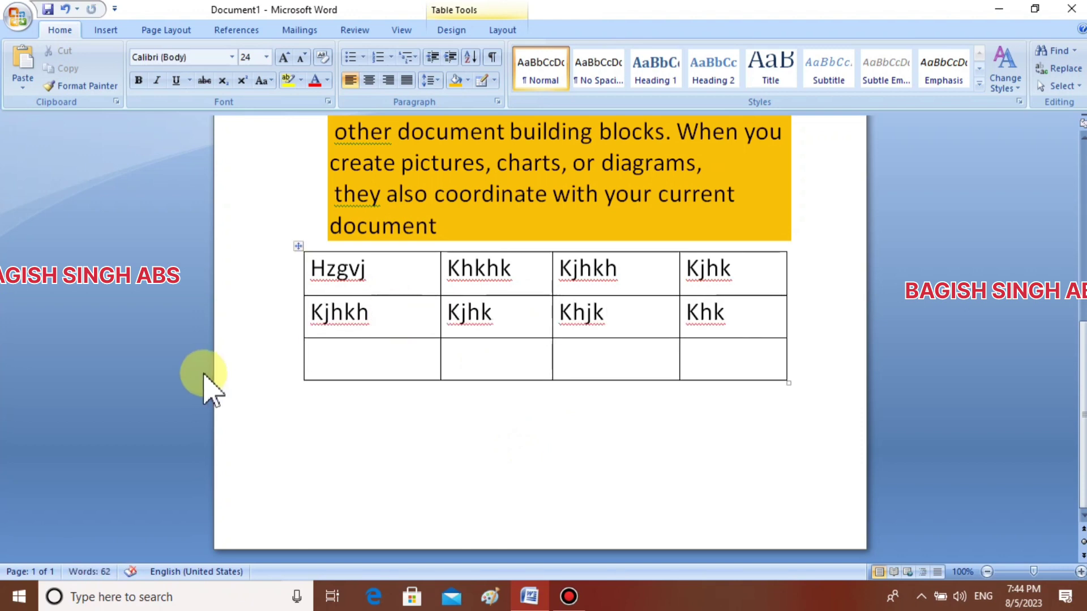
click(691, 302)
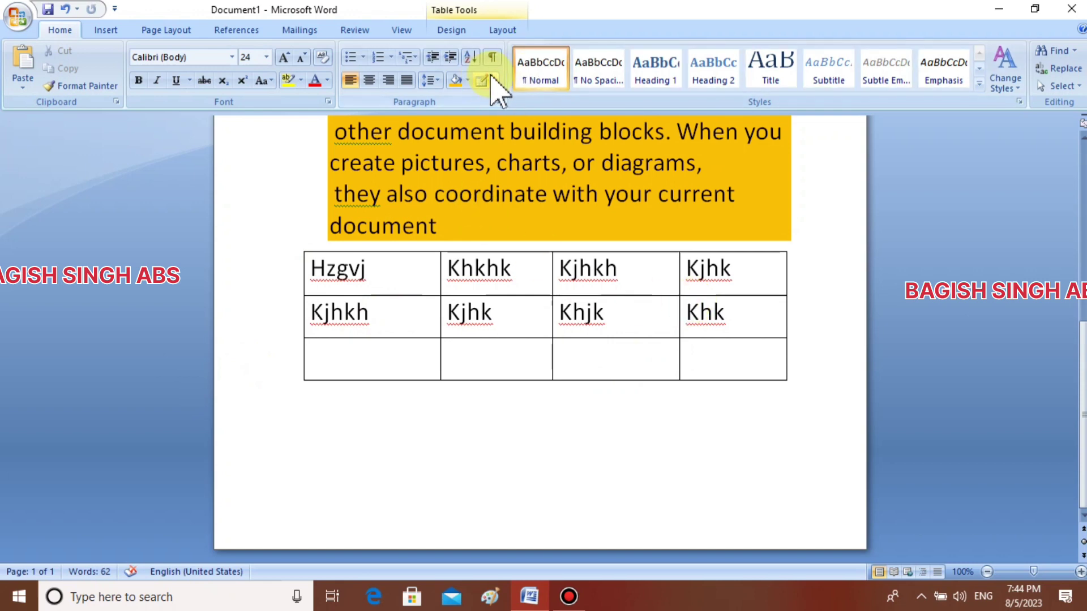
Change the borders of the empty table cell from the Borders list.
scroll(587, 303, up, 3)
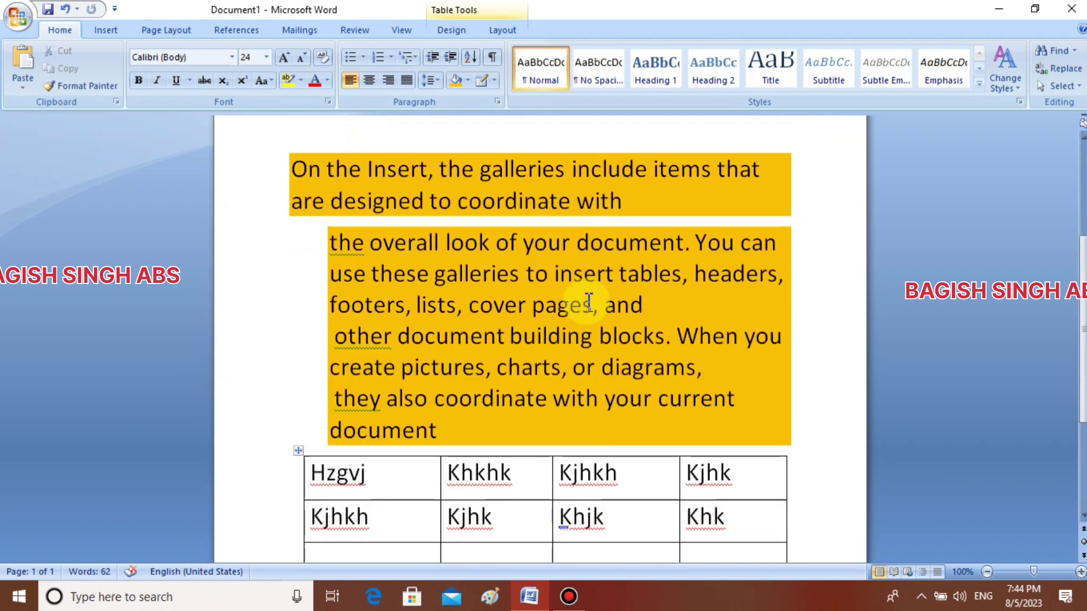
scroll(542, 127, up, 1)
click(494, 80)
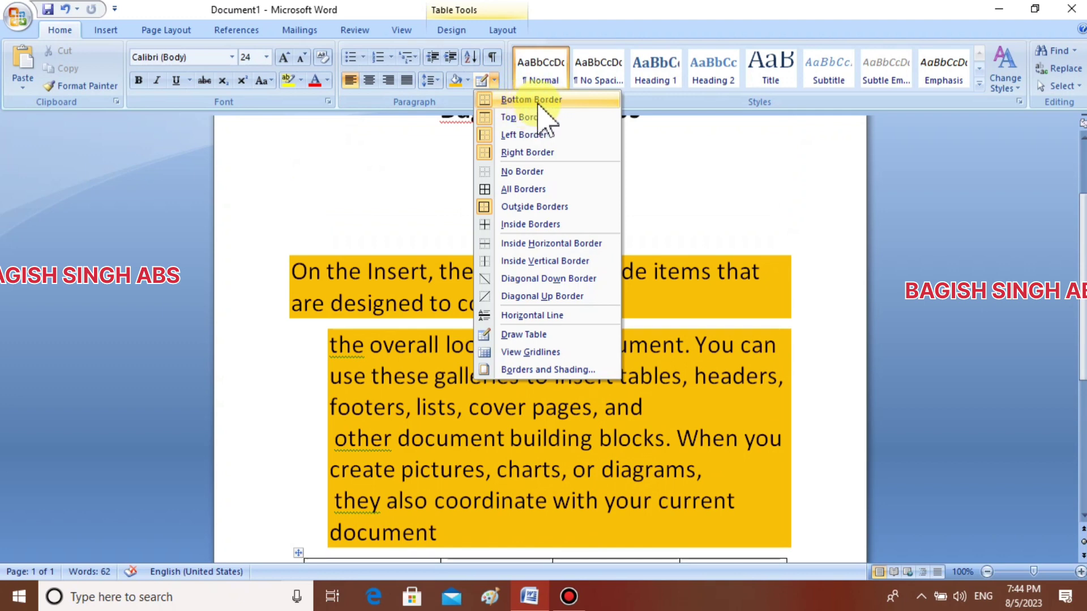
click(492, 100)
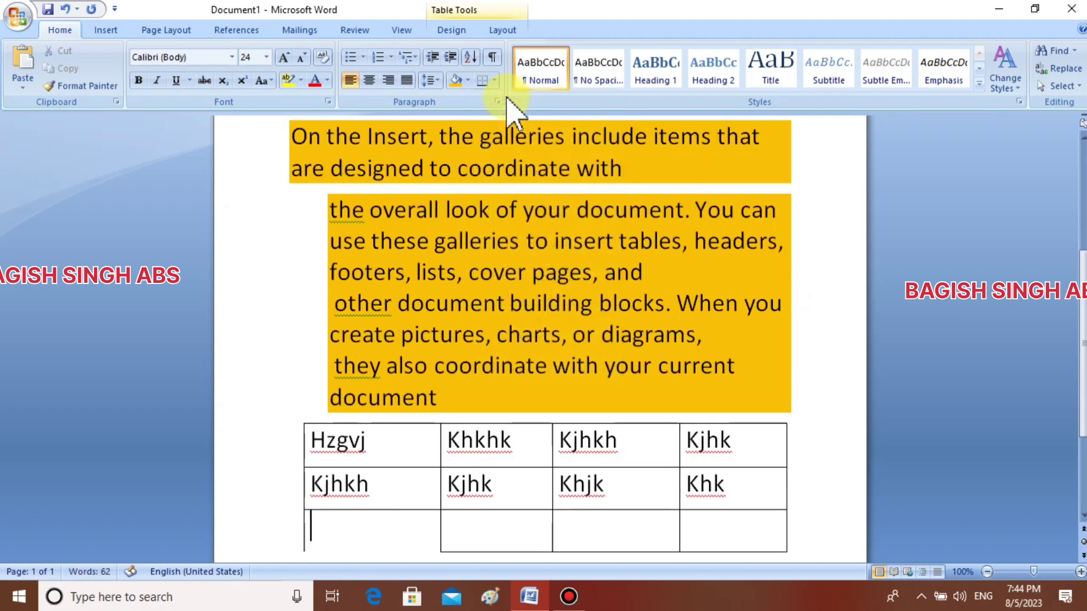
Scroll up to the top and place the caret at the start of the bold heading.
scroll(585, 241, up, 3)
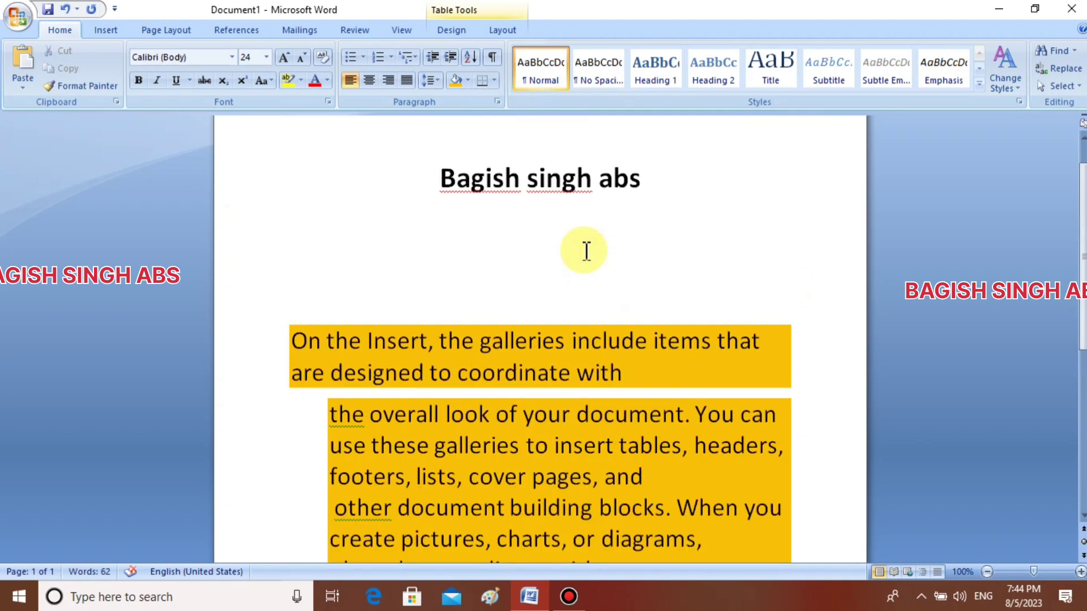
click(288, 300)
click(305, 341)
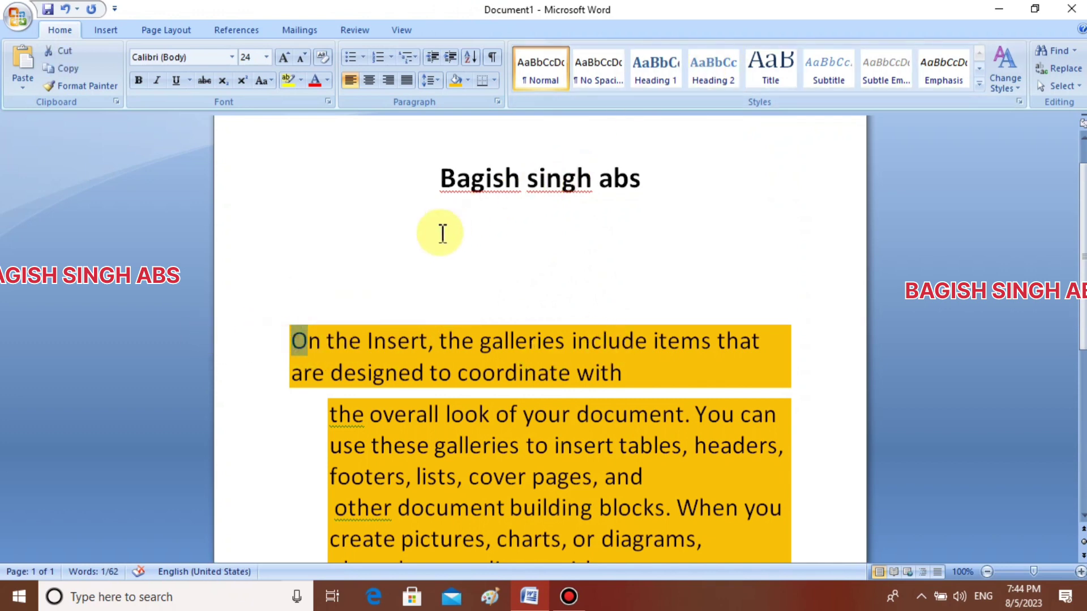
click(395, 256)
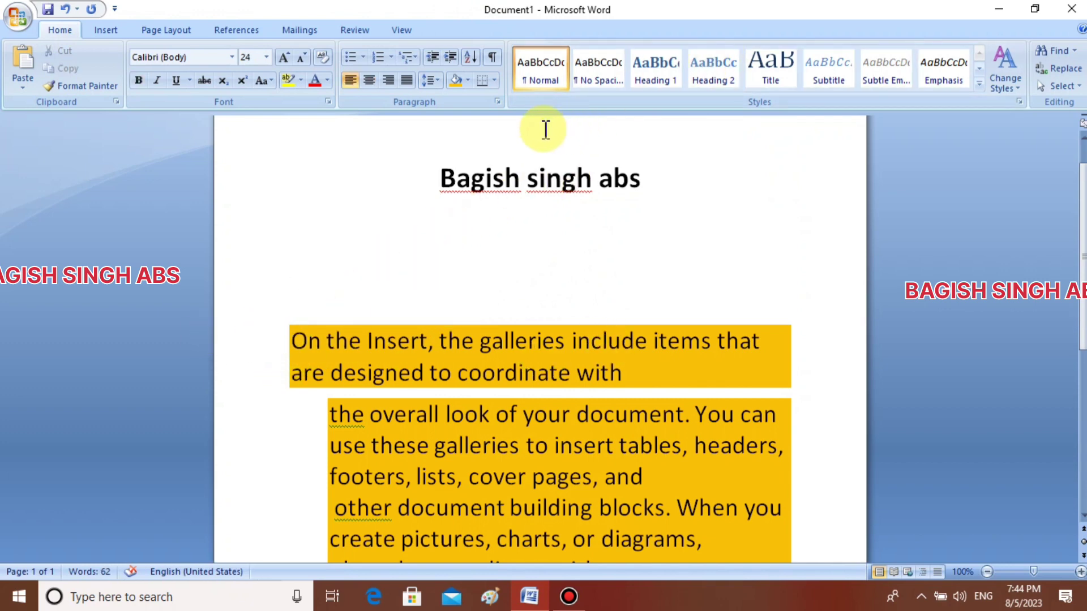
Give the heading paragraph top, left, right and bottom borders to form a closed box.
click(434, 179)
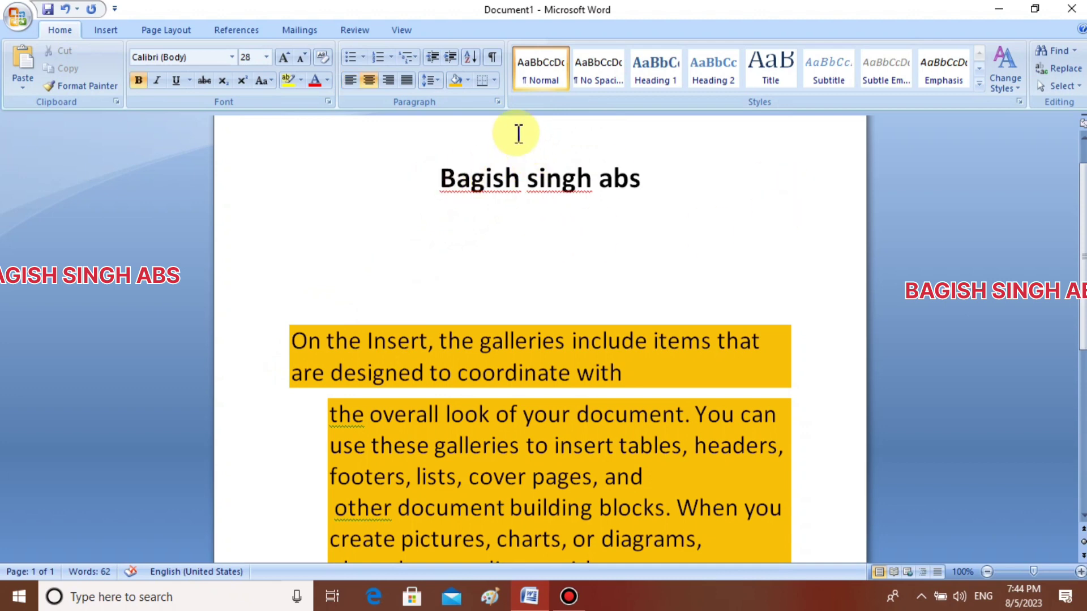
click(494, 81)
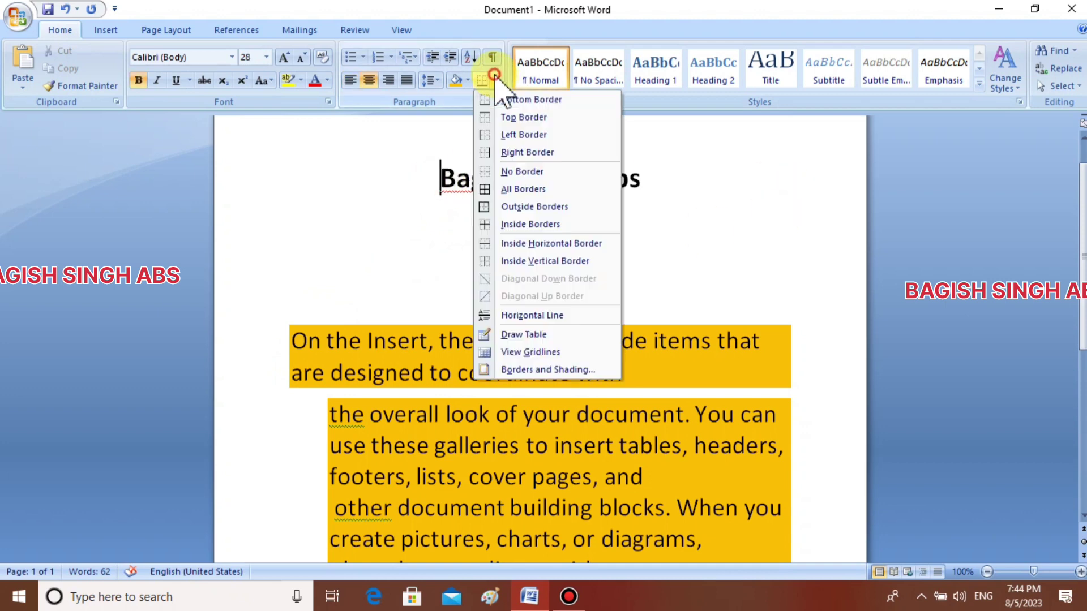
click(498, 117)
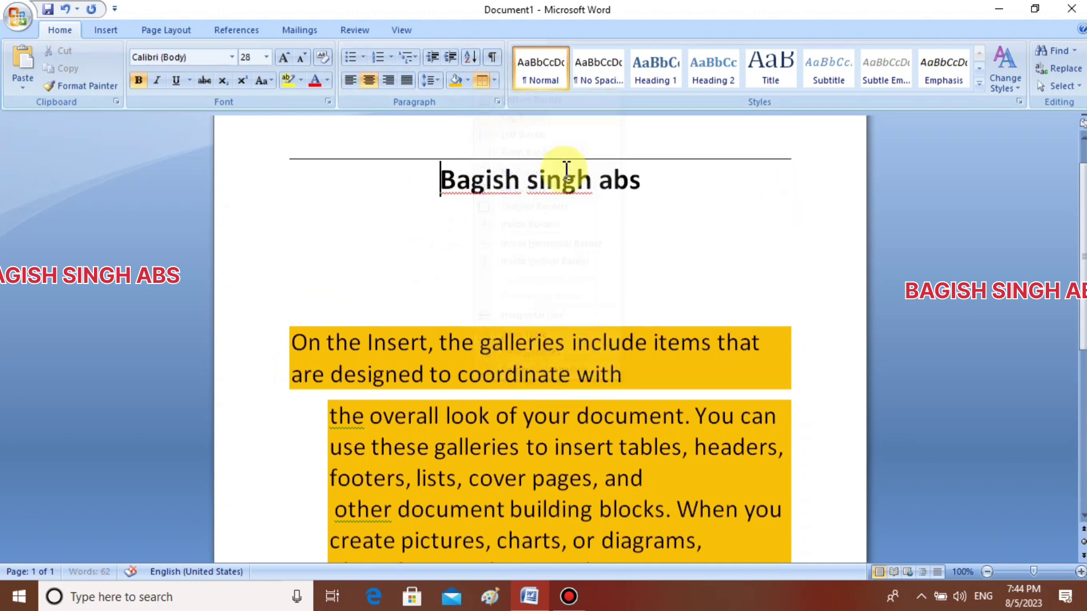
click(494, 80)
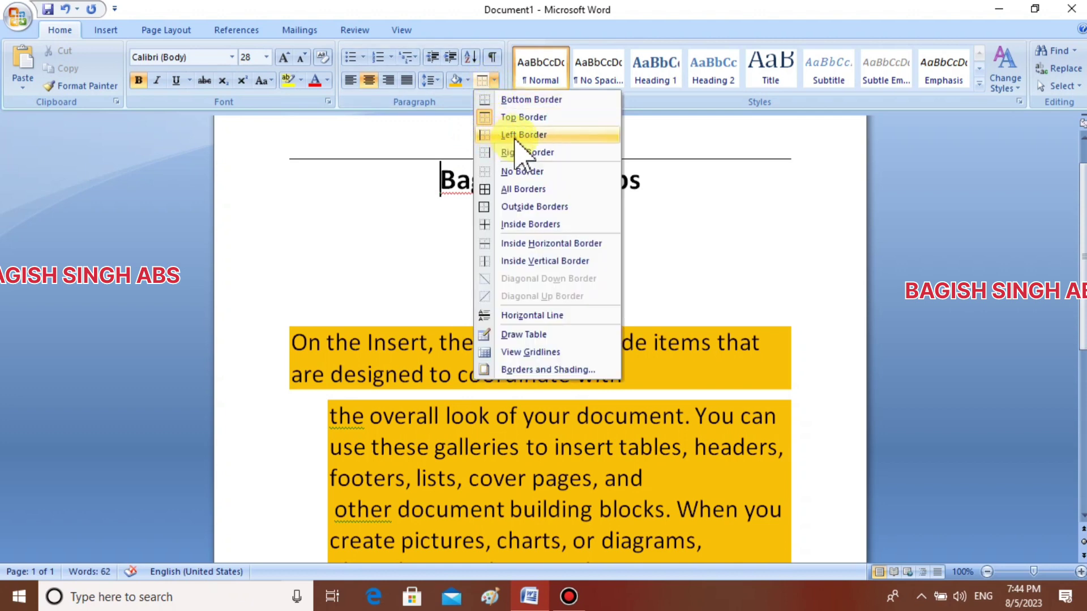
click(509, 134)
click(494, 81)
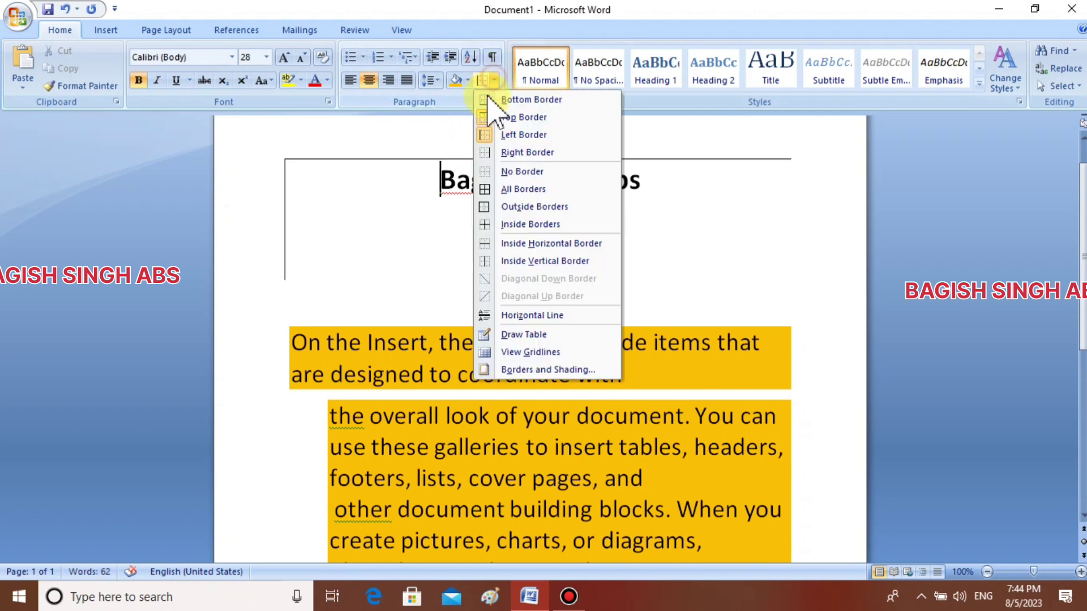
click(497, 148)
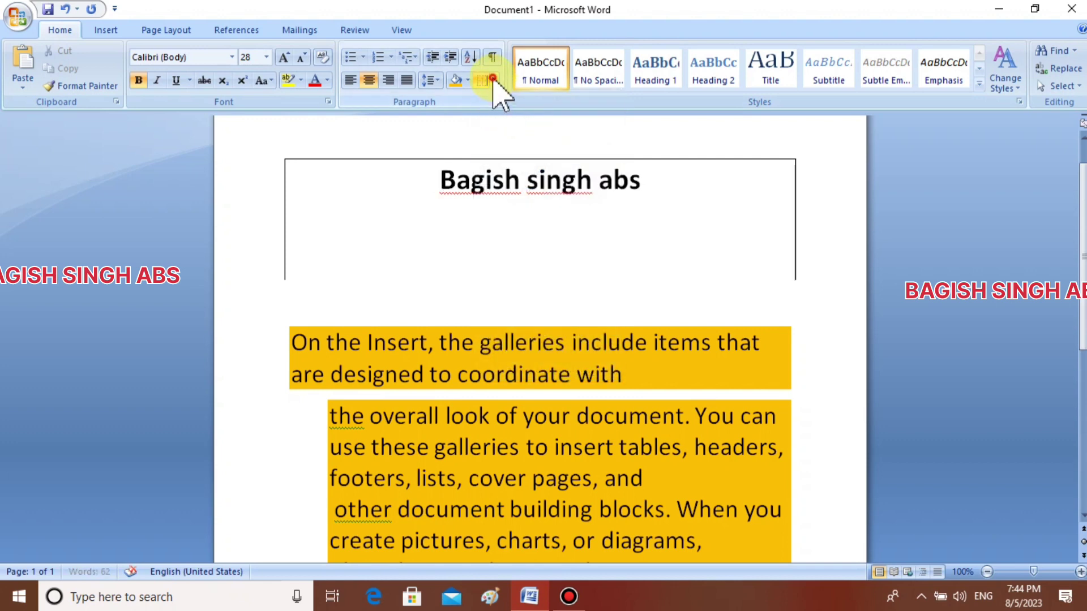
click(494, 80)
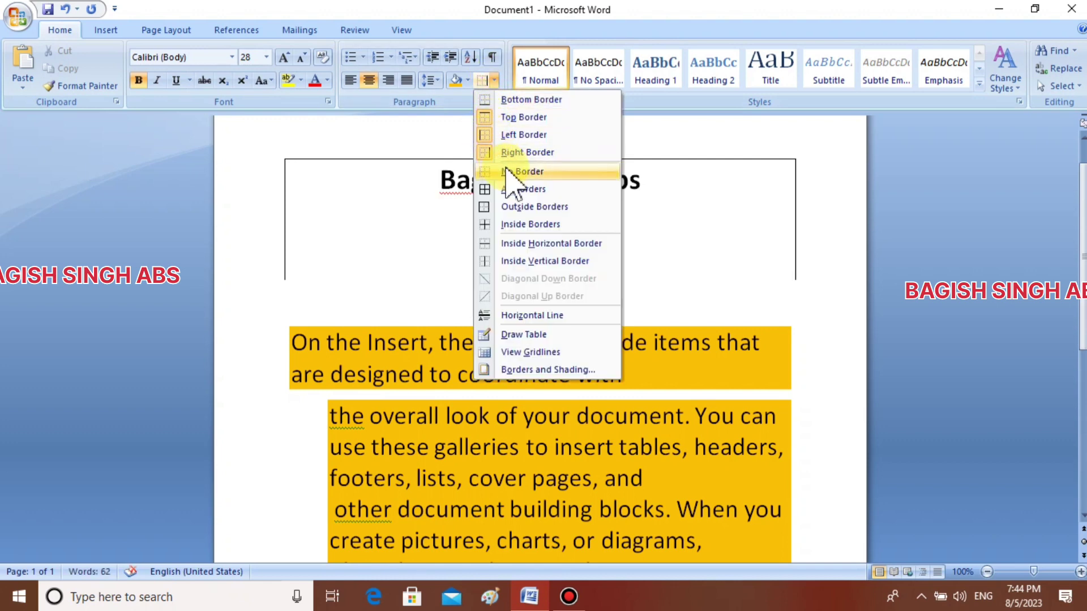
click(521, 100)
click(760, 186)
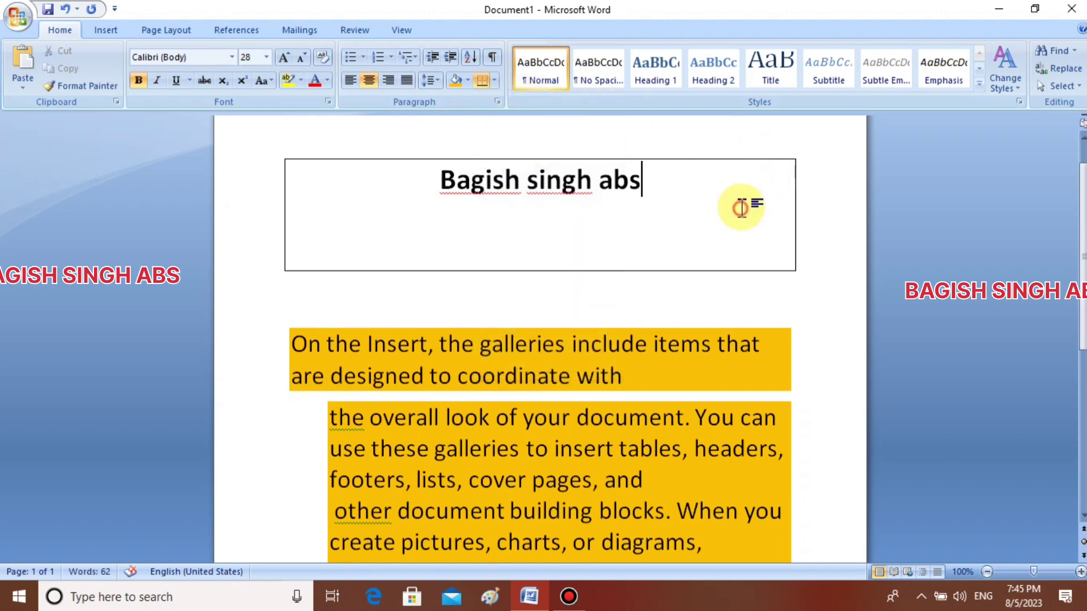
click(494, 81)
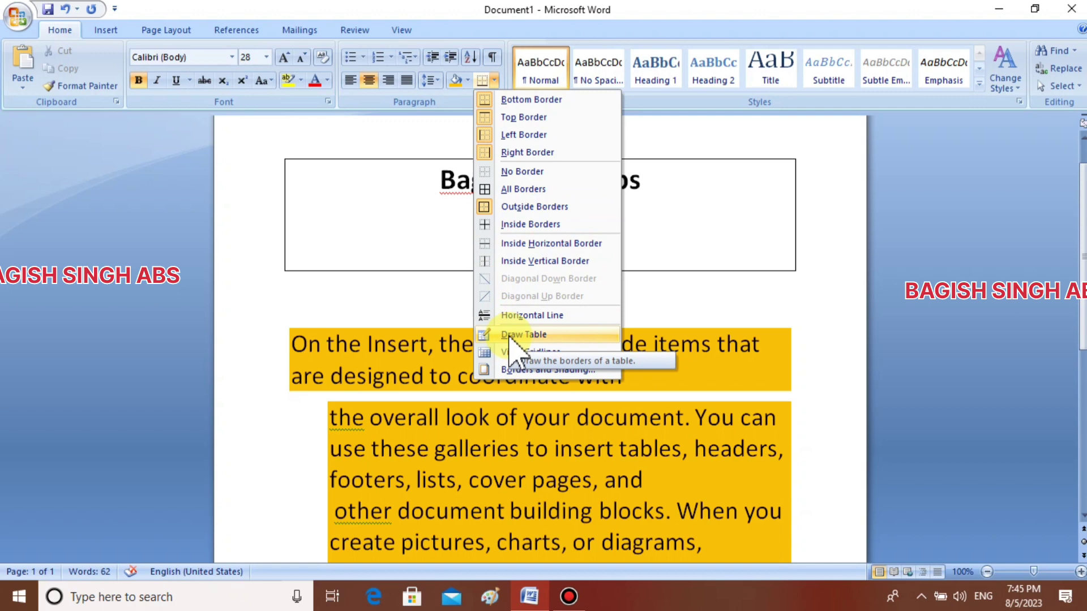
click(660, 230)
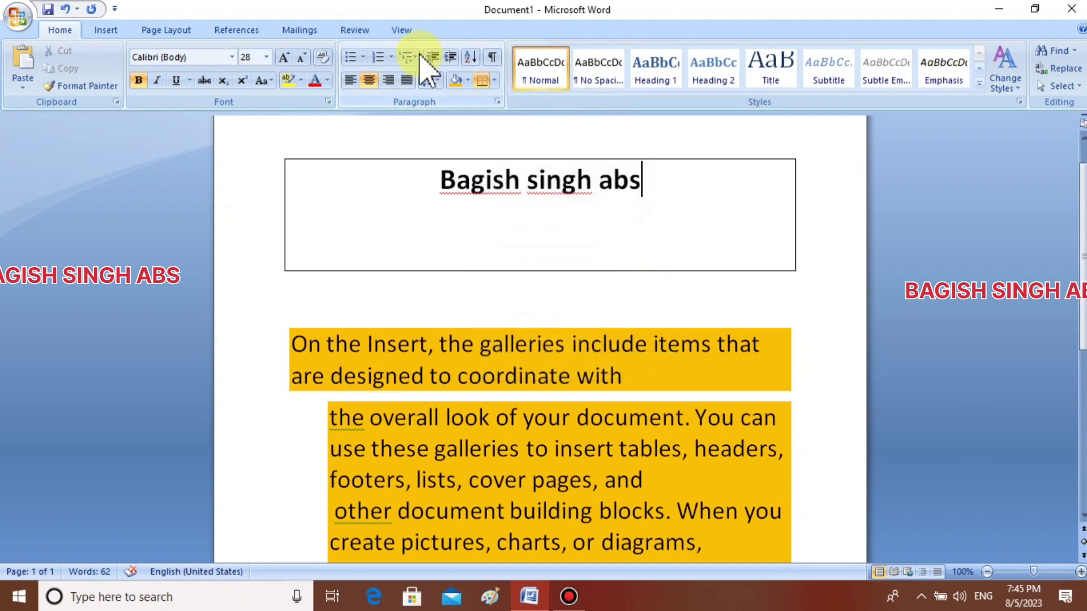